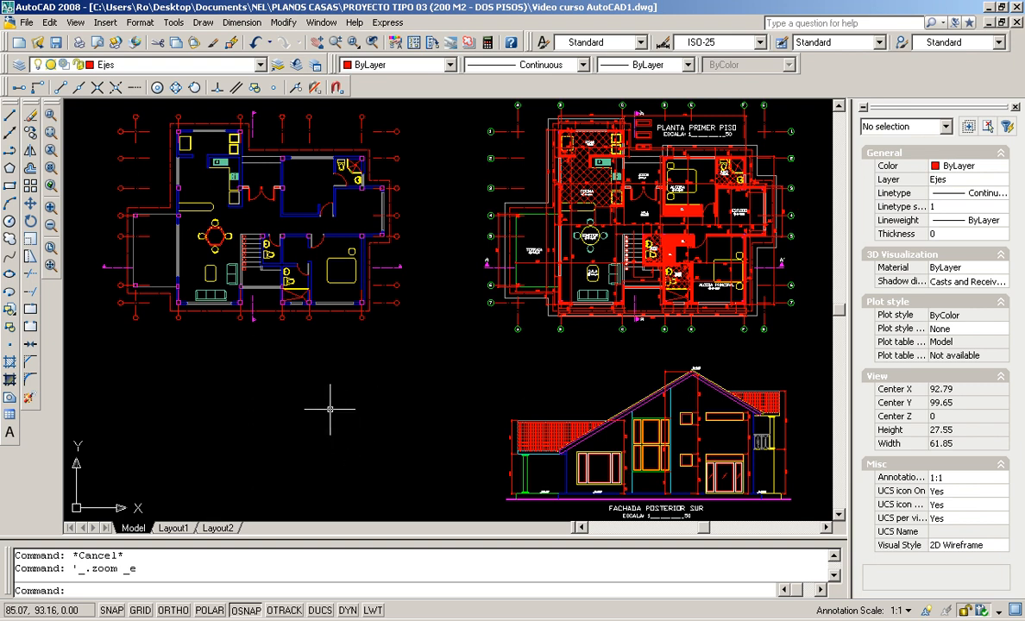
Zoom and pan from the overall view so the left ground-floor plan fills the screen
{"action": "scroll", "coordinate": [632, 473], "scroll_direction": "up", "scroll_amount": 2}
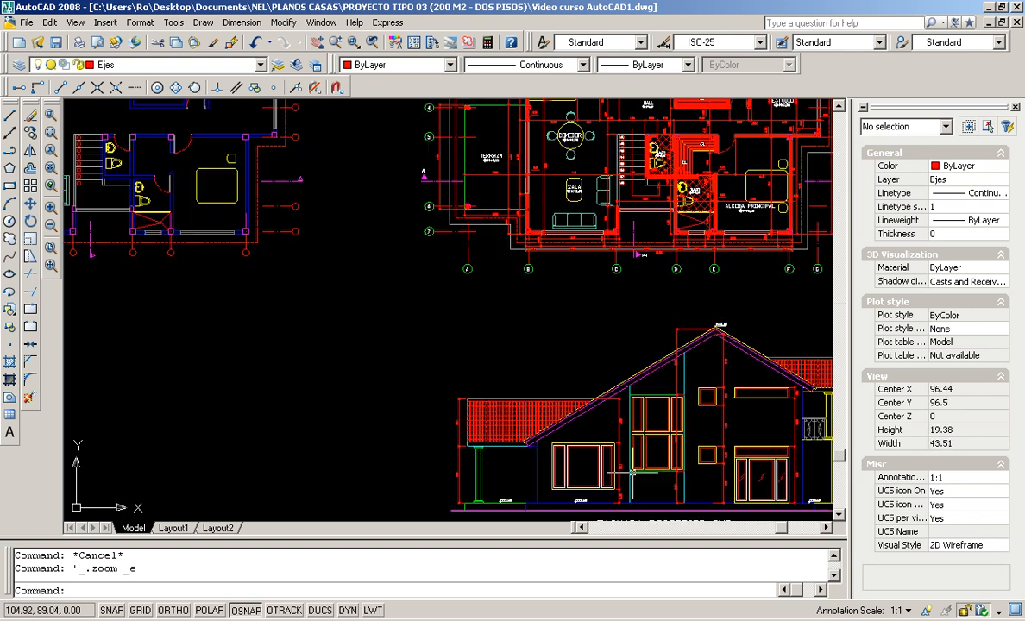
{"action": "middle_click_drag", "start_coordinate": [632, 473], "coordinate": [541, 400]}
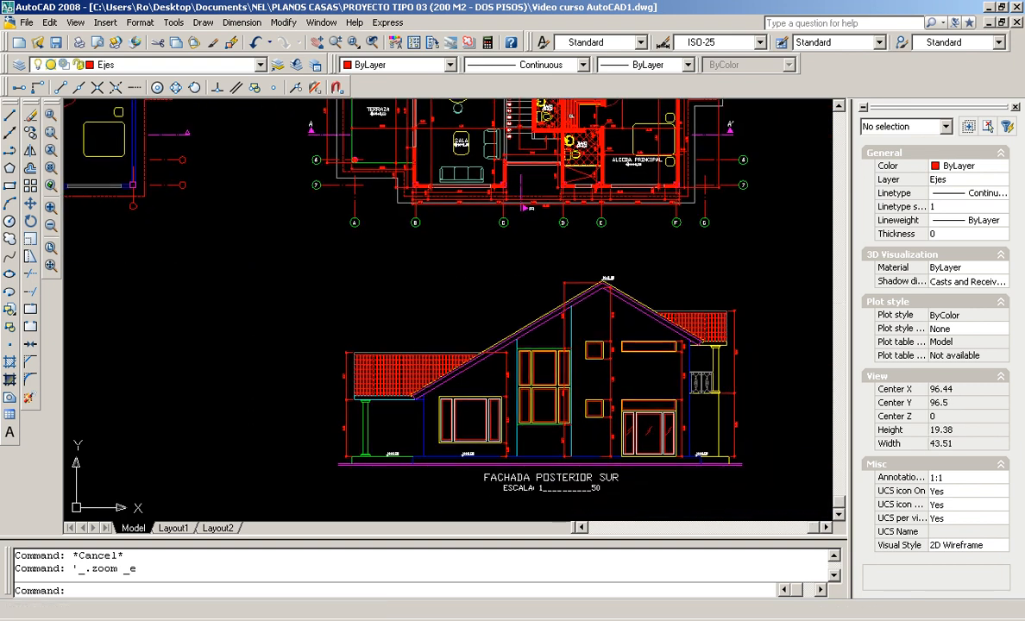
{"action": "scroll", "coordinate": [156, 343], "scroll_direction": "down", "scroll_amount": 2}
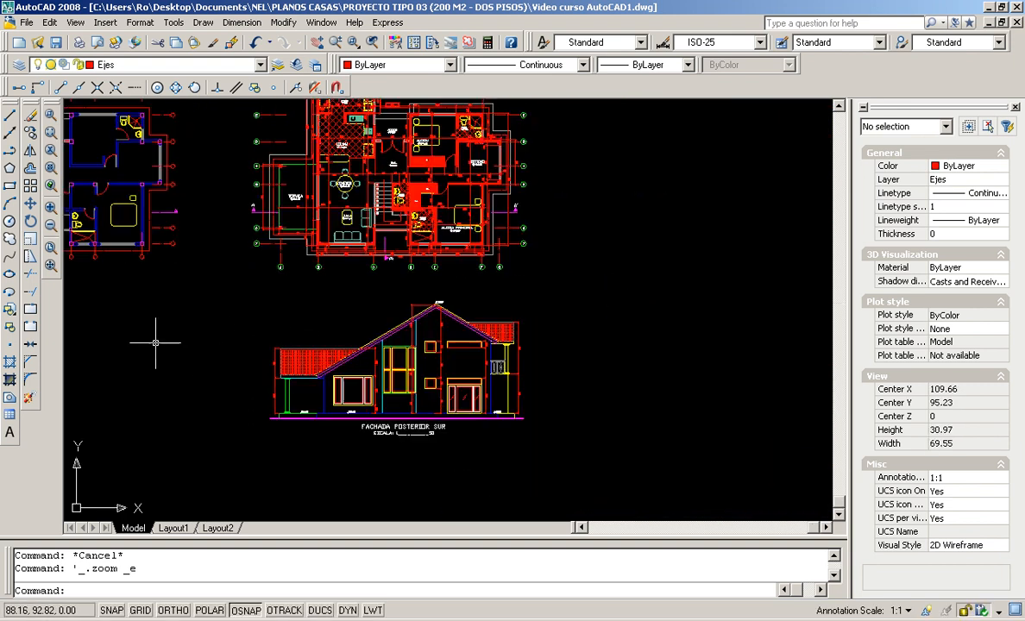
{"action": "middle_click_drag", "start_coordinate": [119, 345], "coordinate": [385, 368]}
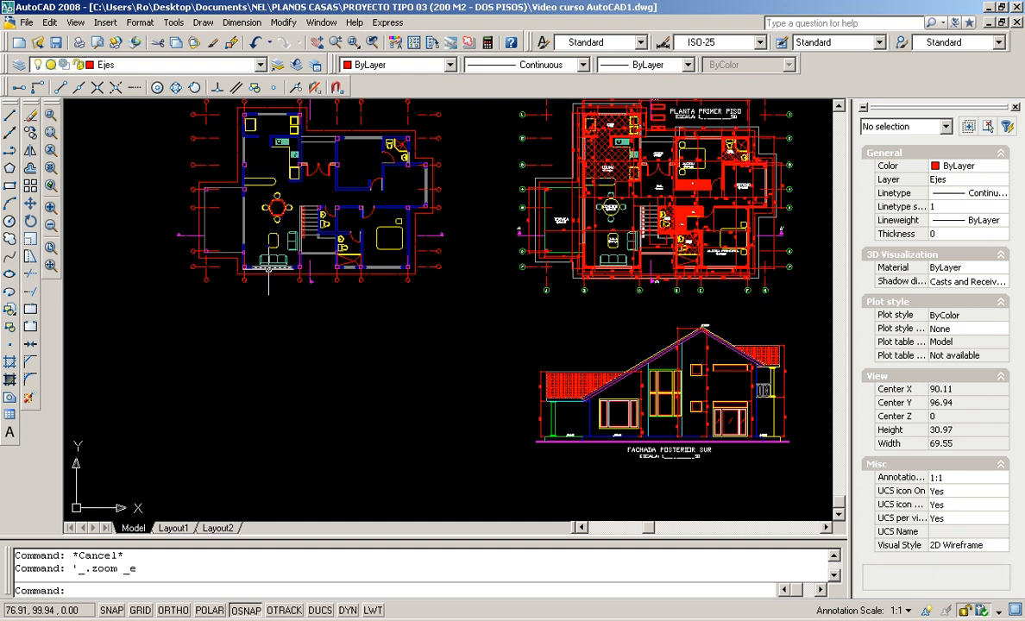
{"action": "scroll", "coordinate": [276, 271], "scroll_direction": "up", "scroll_amount": 2}
{"action": "mouse_move", "coordinate": [240, 228]}
{"action": "middle_mouse_down"}
{"action": "mouse_move", "coordinate": [310, 400]}
{"action": "mouse_move", "coordinate": [258, 336]}
{"action": "middle_mouse_up"}
{"action": "scroll", "coordinate": [310, 398], "scroll_direction": "up", "scroll_amount": 2}
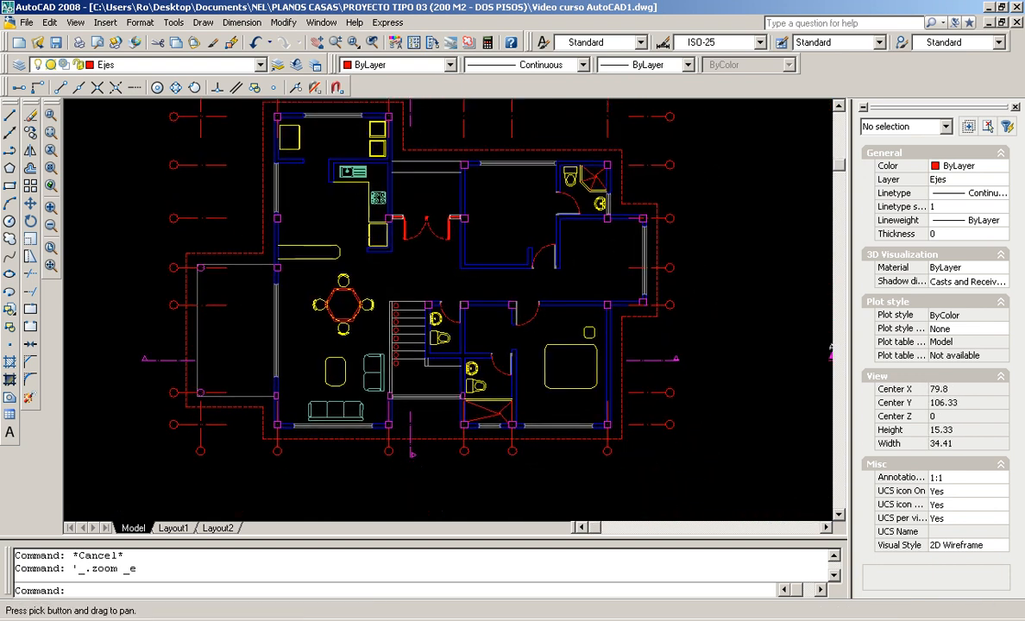
Start a construction line anchored at the floor plan's lower-left corner
{"action": "left_click", "coordinate": [12, 138]}
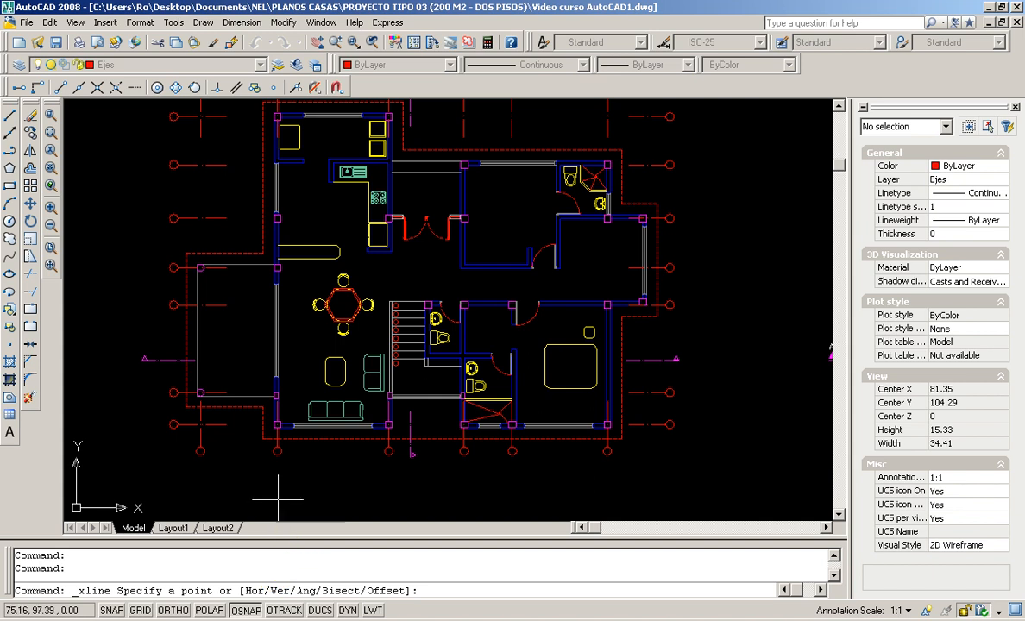
{"action": "scroll", "coordinate": [191, 446], "scroll_direction": "up", "scroll_amount": 2}
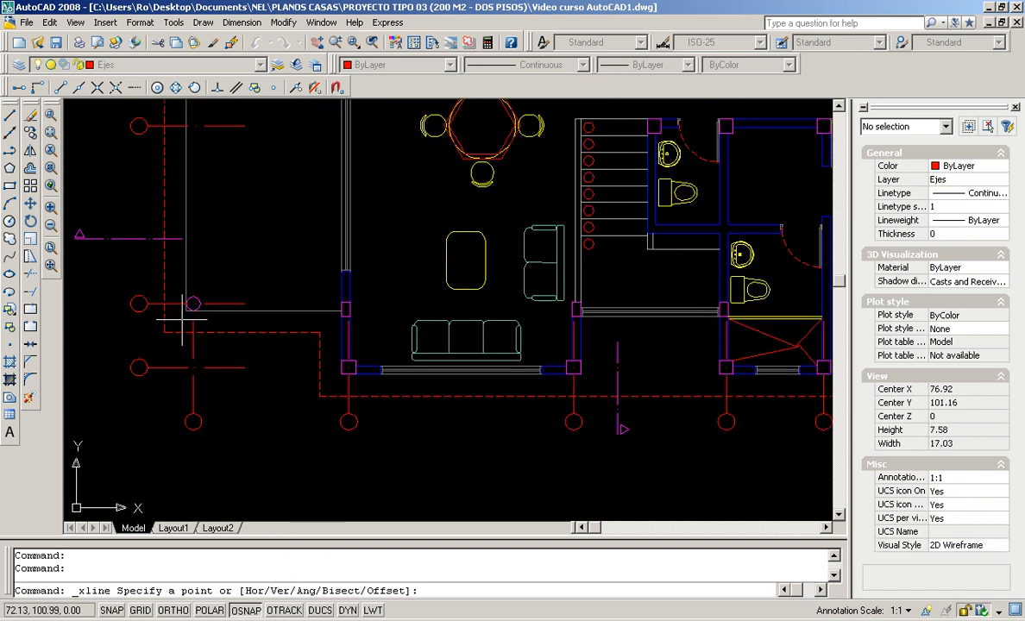
{"action": "middle_click_drag", "start_coordinate": [179, 320], "coordinate": [145, 338]}
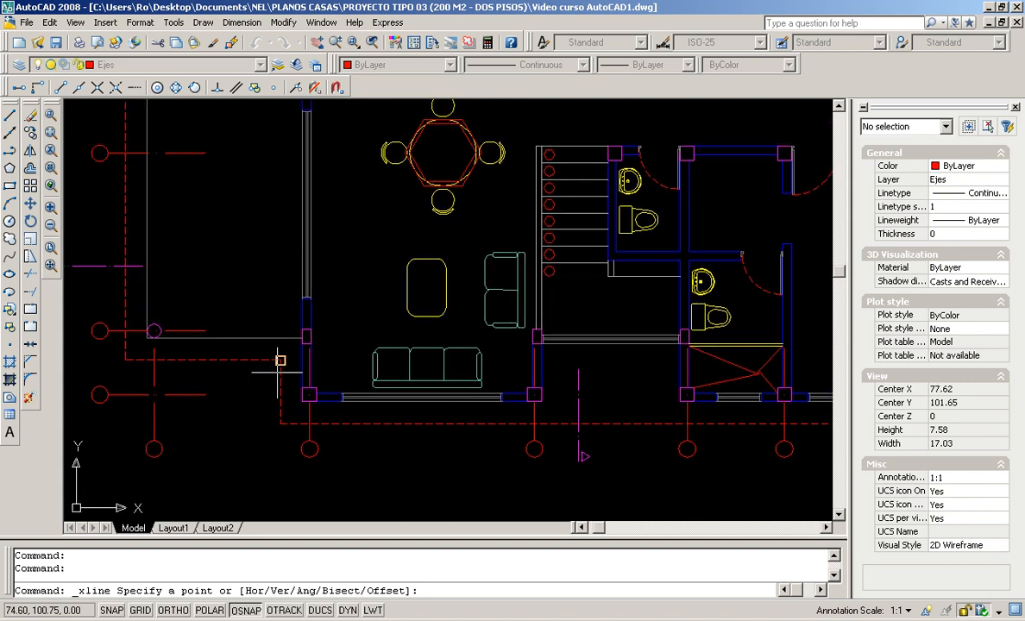
{"action": "scroll", "coordinate": [513, 412], "scroll_direction": "down", "scroll_amount": 1}
{"action": "middle_click_drag", "start_coordinate": [514, 412], "coordinate": [457, 423]}
{"action": "scroll", "coordinate": [279, 390], "scroll_direction": "up", "scroll_amount": 1}
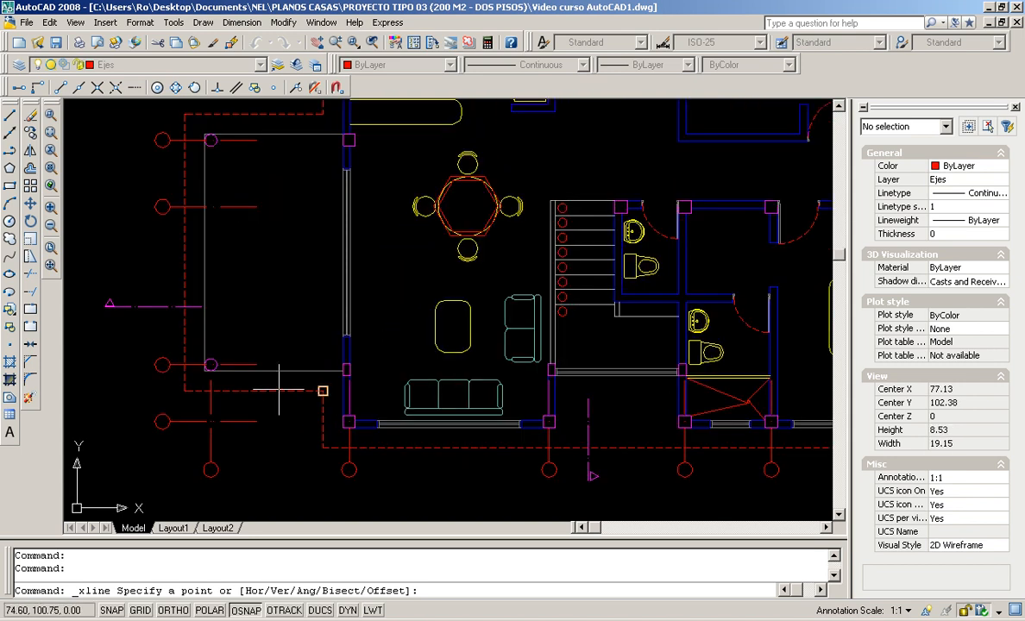
{"action": "left_click", "coordinate": [204, 370]}
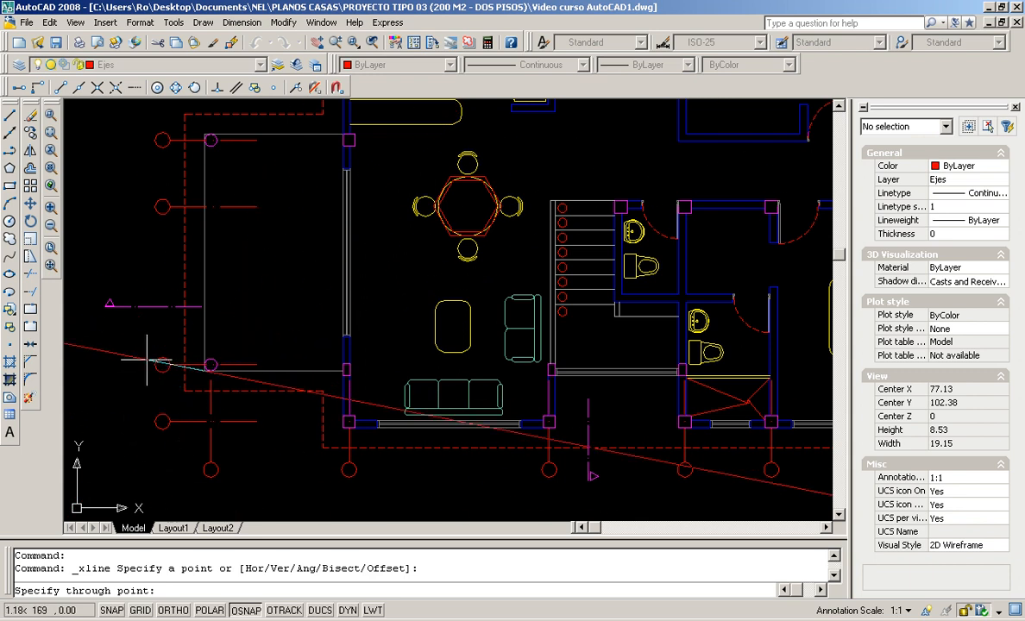
{"action": "left_click", "coordinate": [181, 464]}
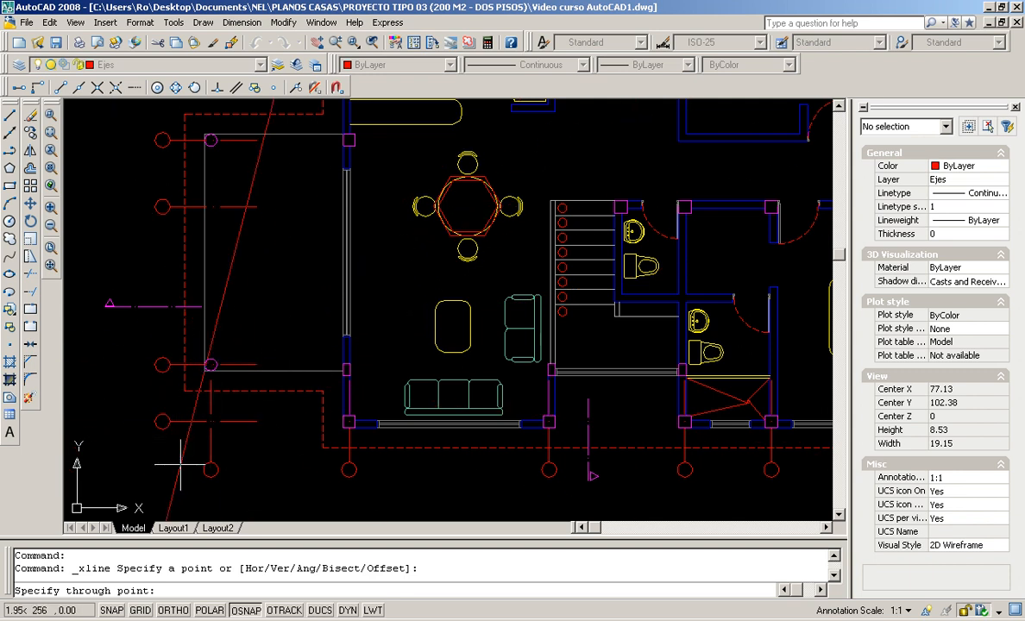
With Ortho on, fix the construction line vertically below the corner and end the command
{"action": "scroll", "coordinate": [202, 397], "scroll_direction": "down", "scroll_amount": 2}
{"action": "scroll", "coordinate": [202, 397], "scroll_direction": "down", "scroll_amount": 4}
{"action": "scroll", "coordinate": [199, 410], "scroll_direction": "up", "scroll_amount": 6}
{"action": "middle_click_drag", "start_coordinate": [207, 438], "coordinate": [186, 385]}
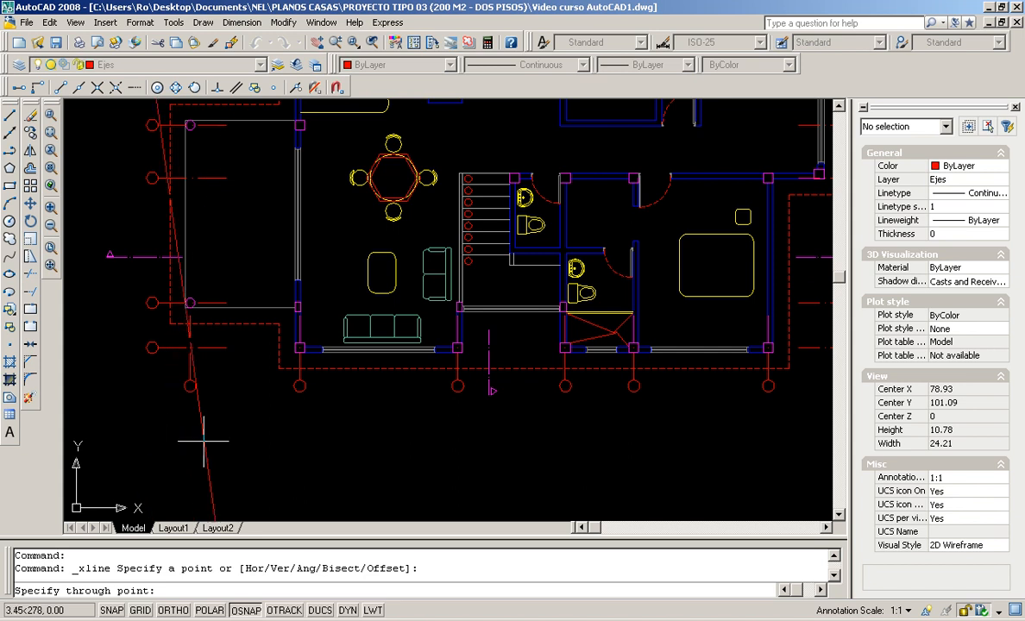
{"action": "left_click", "coordinate": [173, 610]}
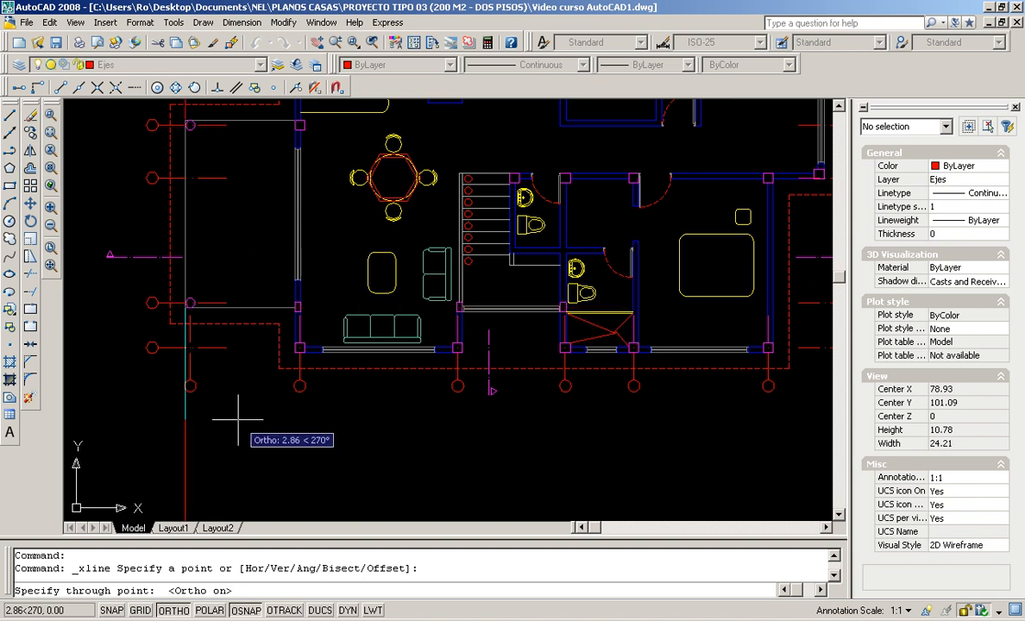
{"action": "mouse_move", "coordinate": [219, 468]}
{"action": "middle_mouse_down"}
{"action": "mouse_move", "coordinate": [201, 423]}
{"action": "mouse_move", "coordinate": [200, 348]}
{"action": "middle_mouse_up"}
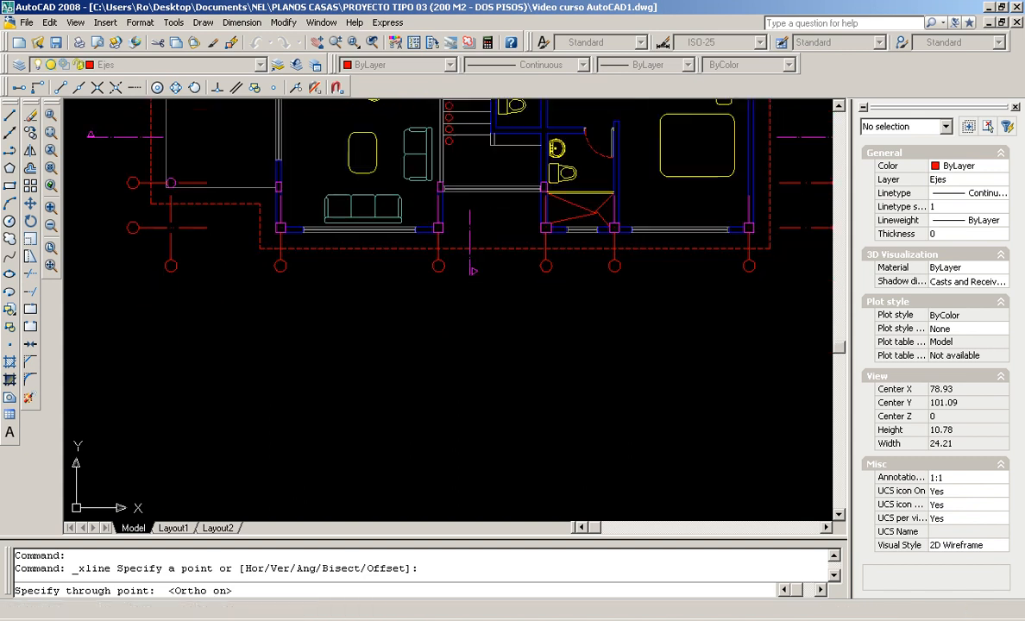
{"action": "left_click", "coordinate": [205, 399]}
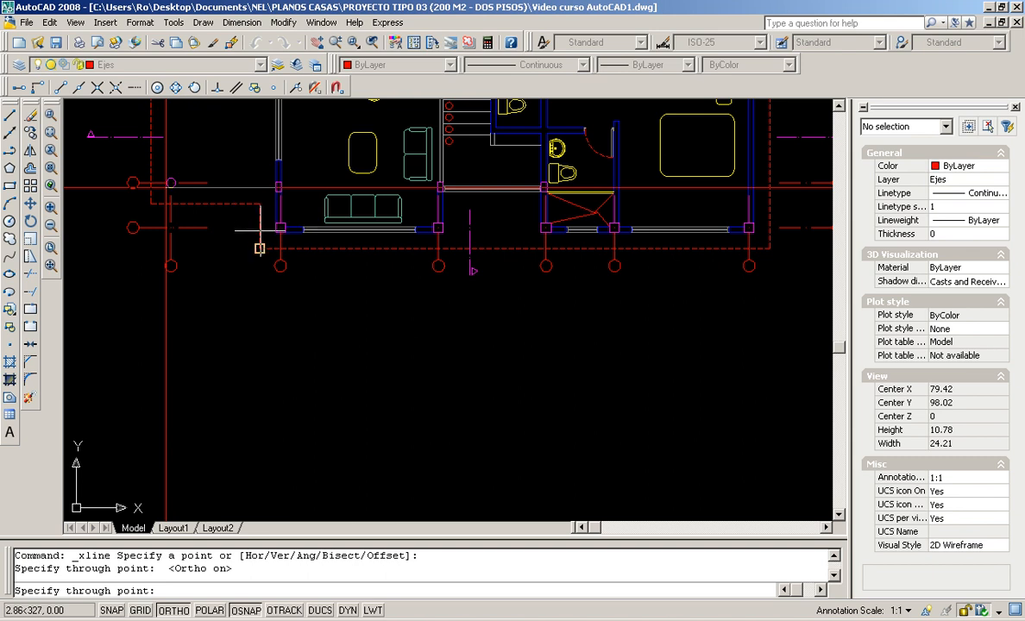
{"action": "key", "text": "Escape"}
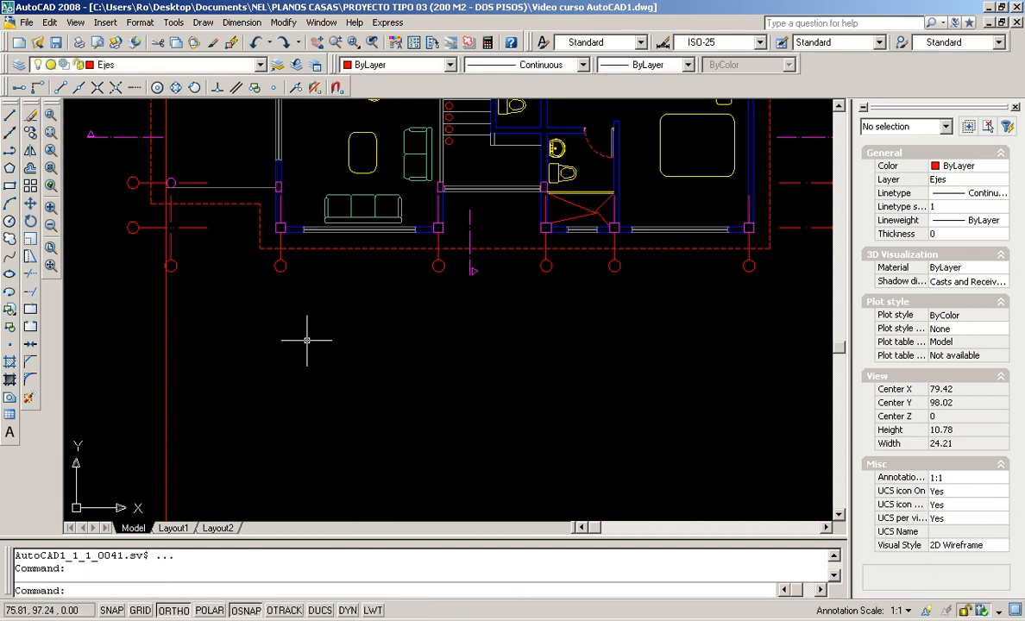
Drop a vertical construction line from the living room's lower wall corner
{"action": "left_click", "coordinate": [8, 138]}
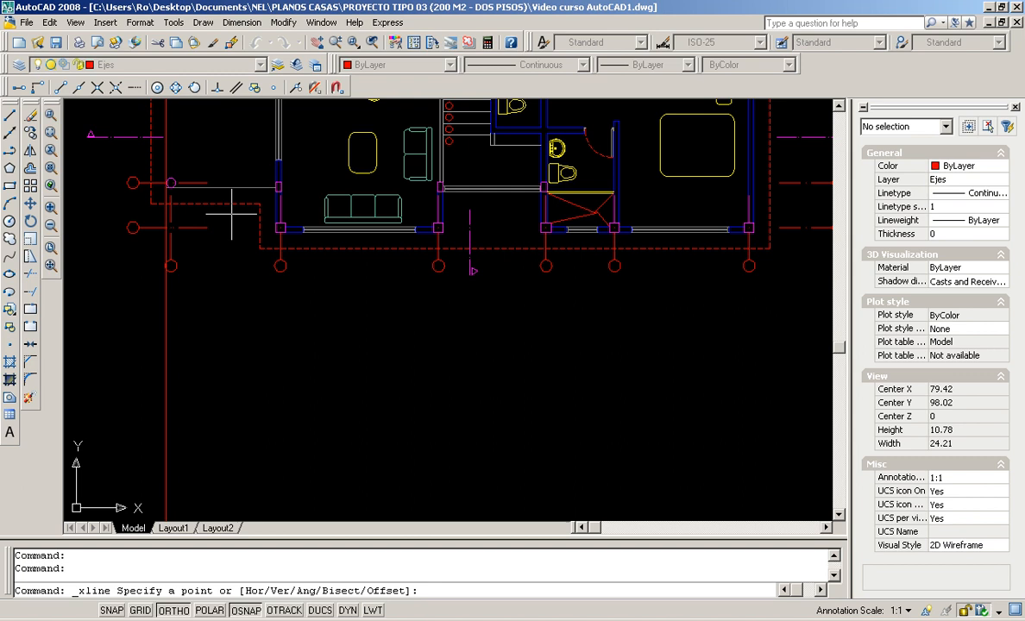
{"action": "left_click", "coordinate": [274, 232]}
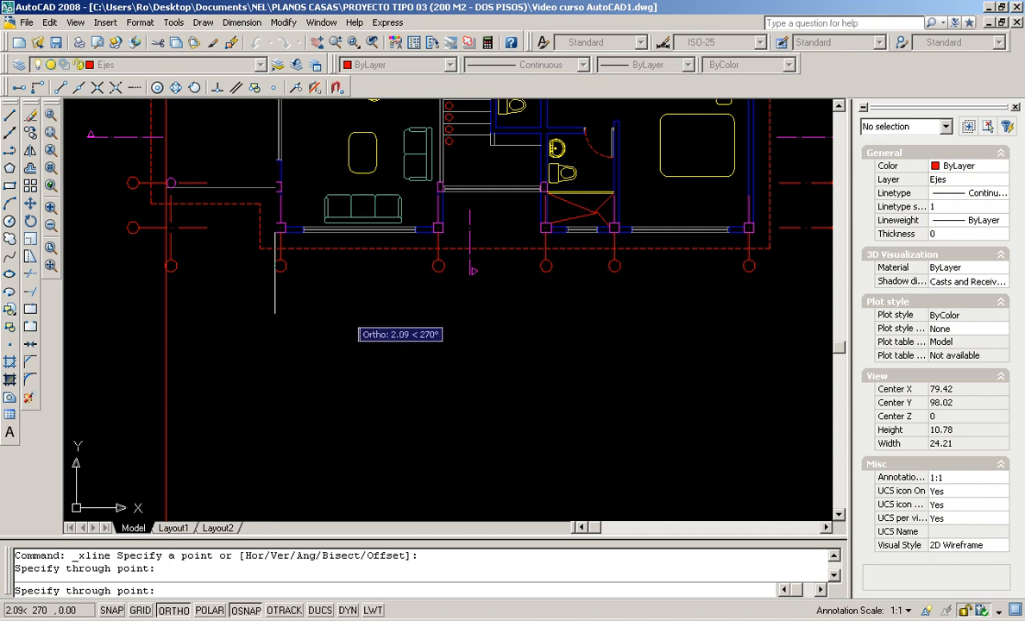
{"action": "left_click", "coordinate": [347, 304]}
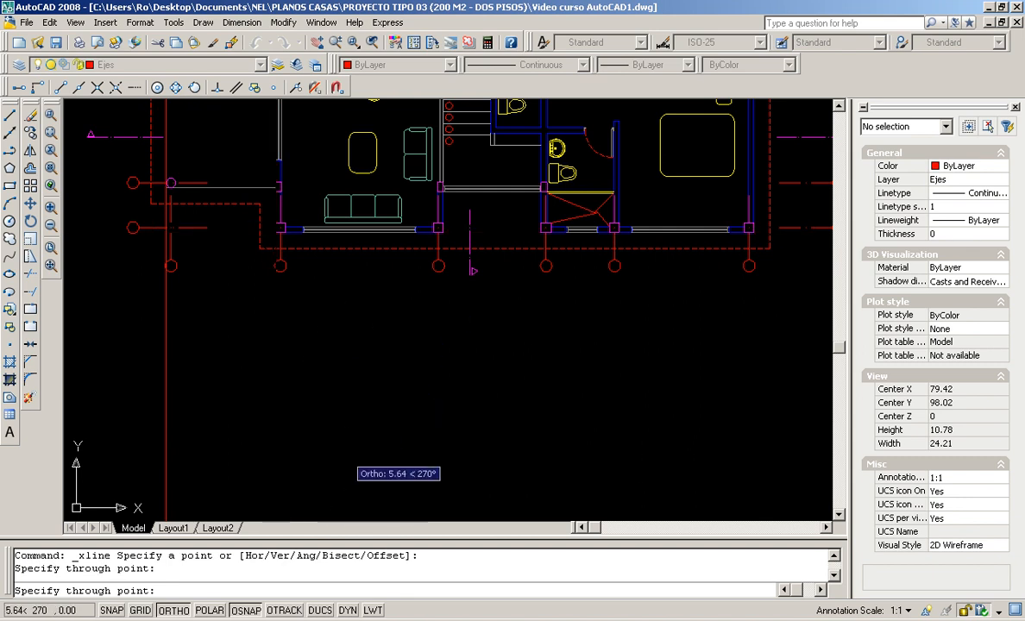
{"action": "key", "text": "Return"}
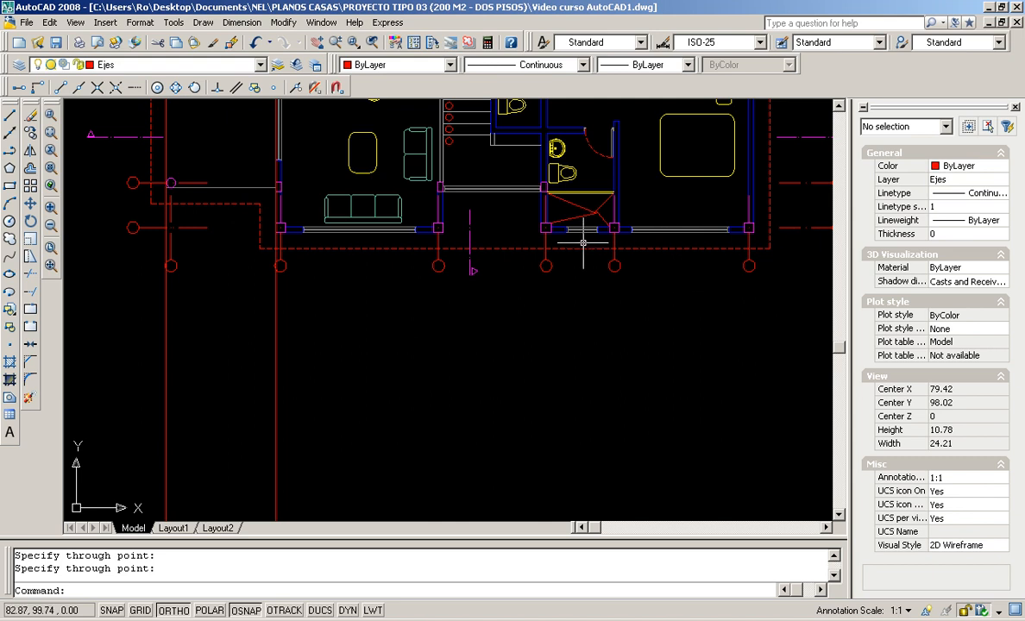
Drop another vertical construction line from the next lower wall corner
{"action": "left_click", "coordinate": [9, 134]}
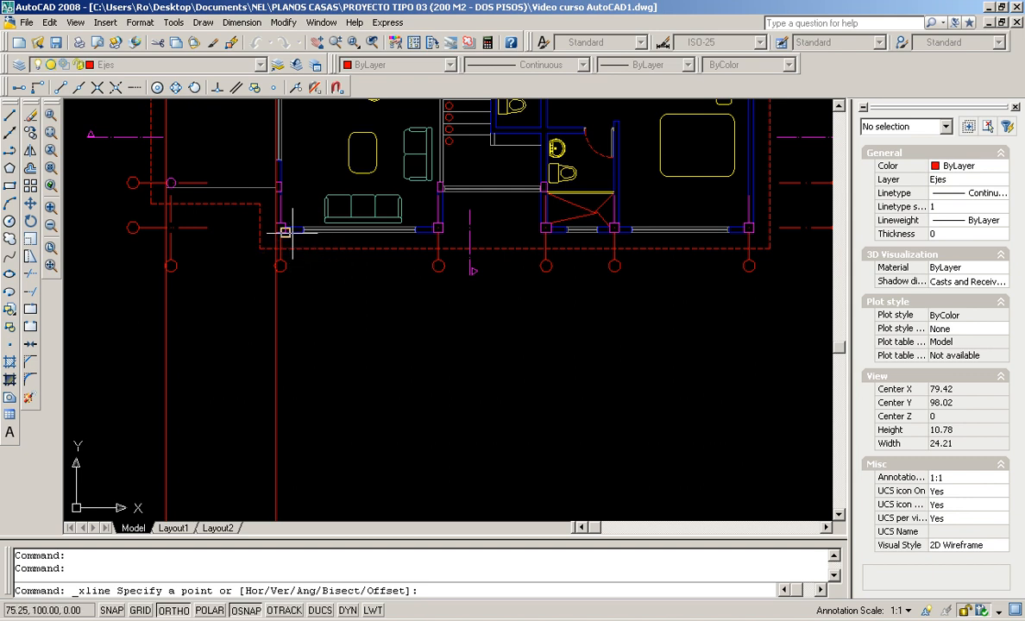
{"action": "scroll", "coordinate": [293, 231], "scroll_direction": "up", "scroll_amount": 5}
{"action": "left_click", "coordinate": [319, 229]}
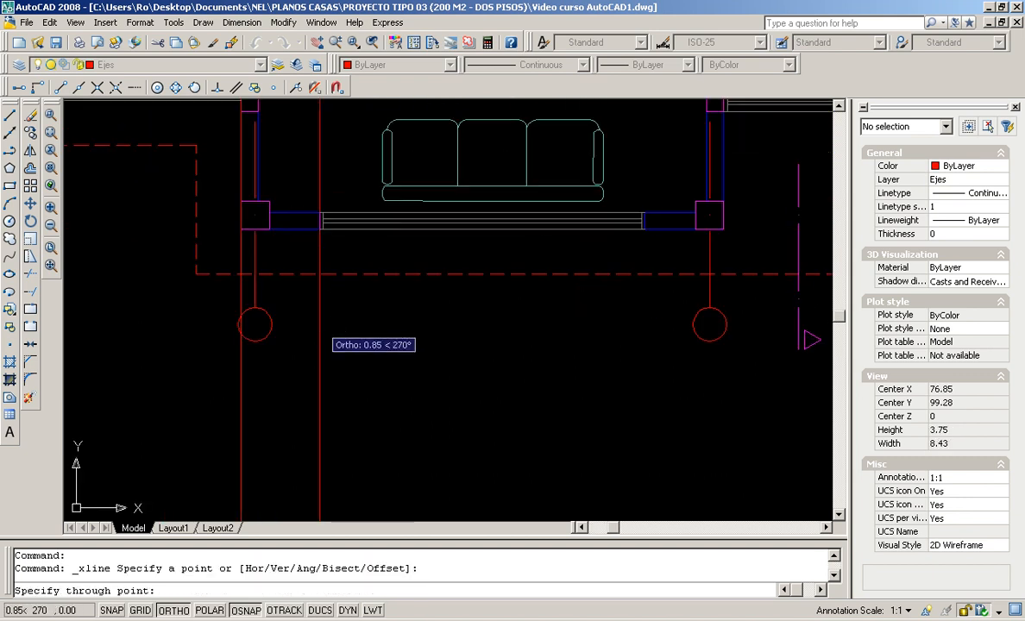
{"action": "scroll", "coordinate": [320, 380], "scroll_direction": "down", "scroll_amount": 5}
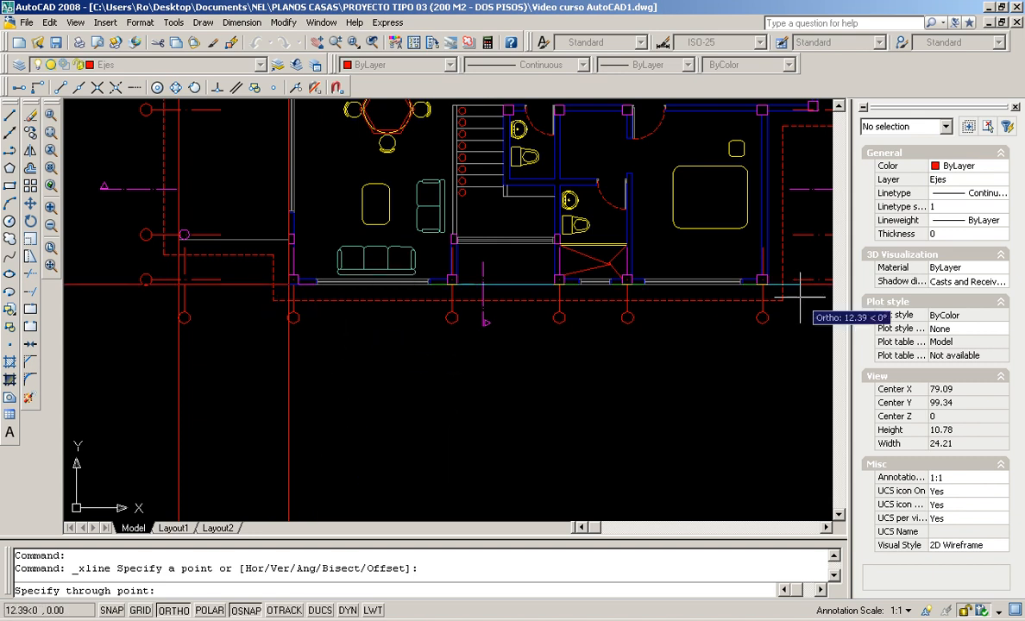
{"action": "left_click", "coordinate": [341, 446]}
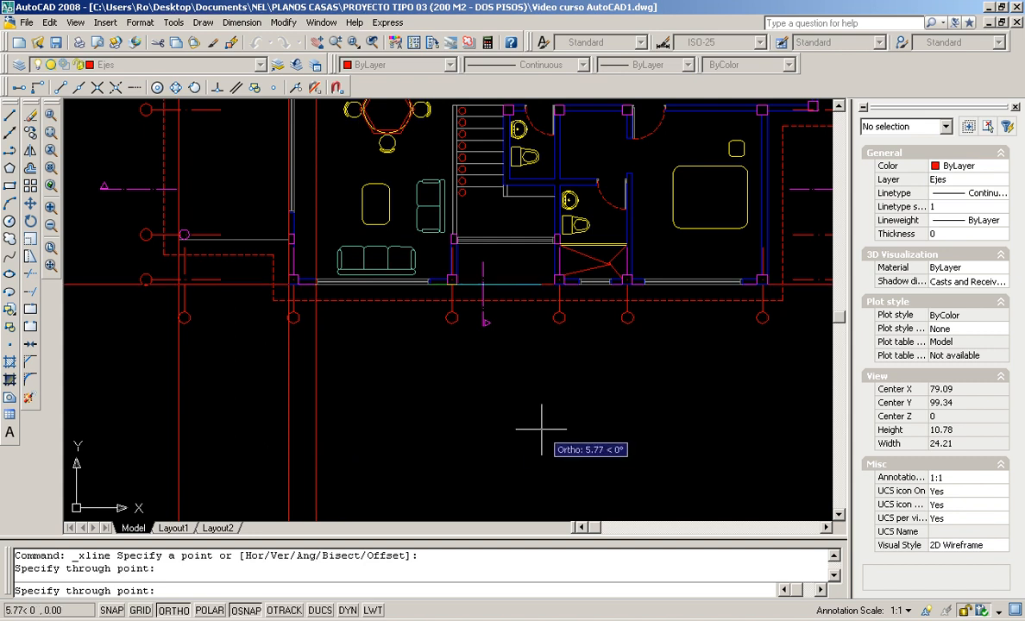
{"action": "key", "text": "Return"}
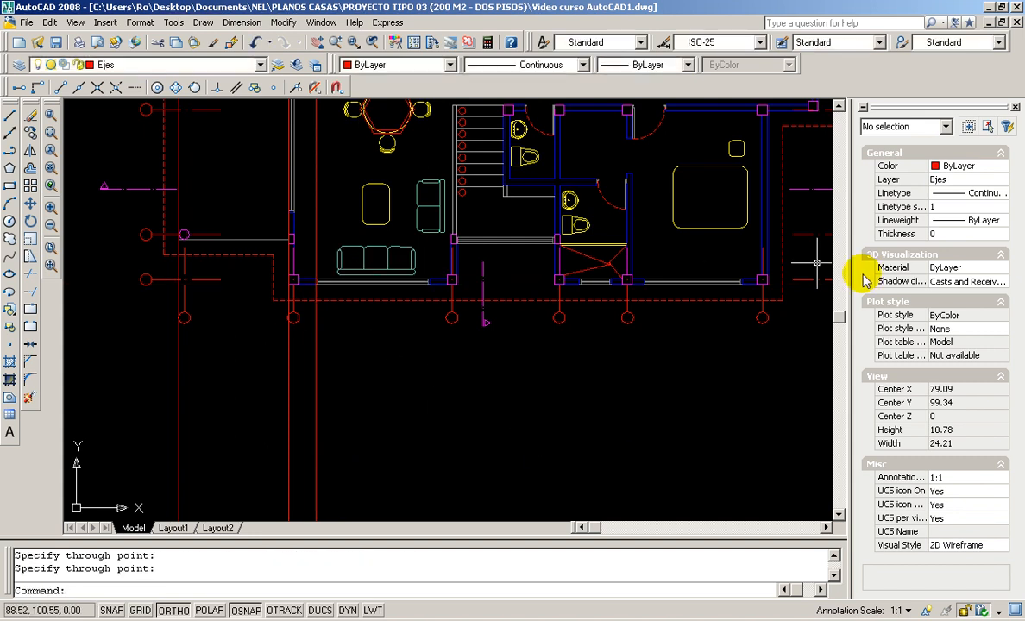
{"action": "scroll", "coordinate": [526, 379], "scroll_direction": "down", "scroll_amount": 2}
{"action": "scroll", "coordinate": [539, 388], "scroll_direction": "up", "scroll_amount": 1}
{"action": "scroll", "coordinate": [539, 388], "scroll_direction": "down", "scroll_amount": 8}
{"action": "mouse_move", "coordinate": [542, 417]}
{"action": "middle_mouse_down"}
{"action": "mouse_move", "coordinate": [455, 347]}
{"action": "mouse_move", "coordinate": [425, 359]}
{"action": "mouse_move", "coordinate": [448, 381]}
{"action": "middle_mouse_up"}
{"action": "scroll", "coordinate": [467, 349], "scroll_direction": "up", "scroll_amount": 3}
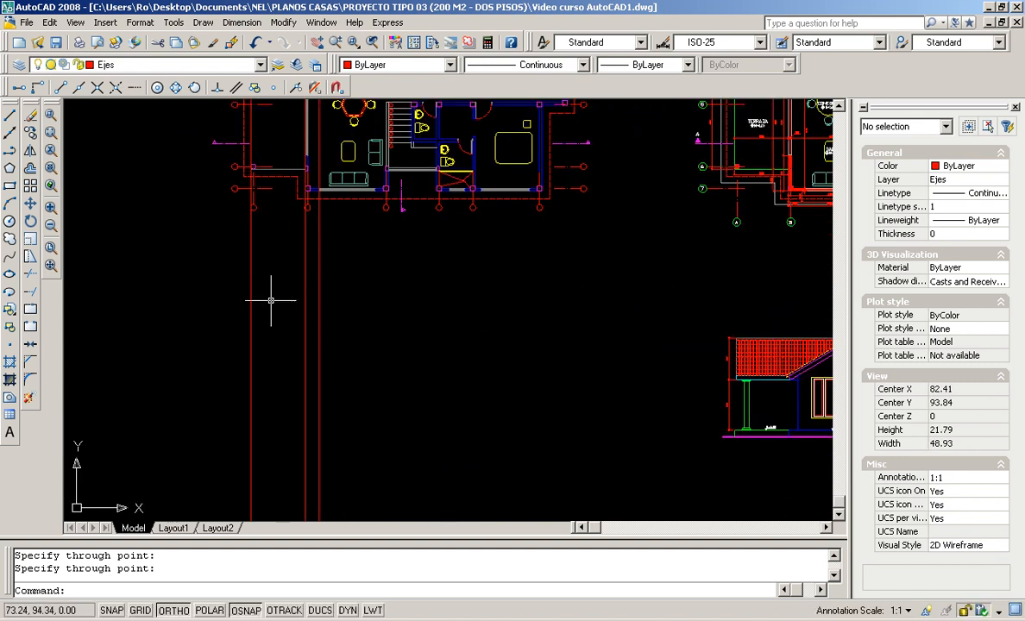
{"action": "scroll", "coordinate": [318, 197], "scroll_direction": "down", "scroll_amount": 1}
{"action": "middle_click_drag", "start_coordinate": [375, 204], "coordinate": [356, 251]}
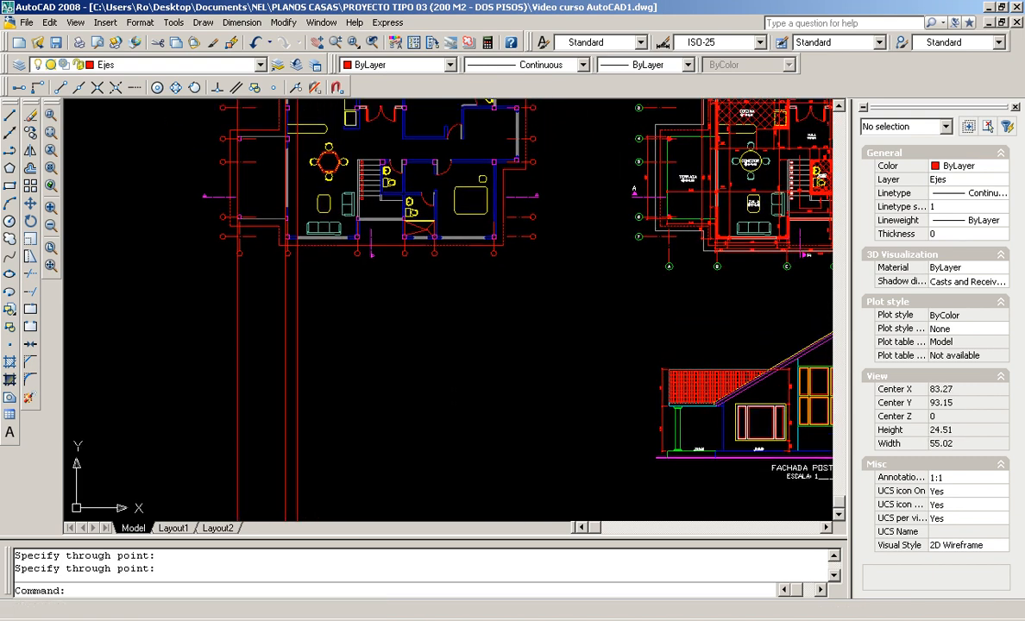
{"action": "scroll", "coordinate": [239, 221], "scroll_direction": "up", "scroll_amount": 12}
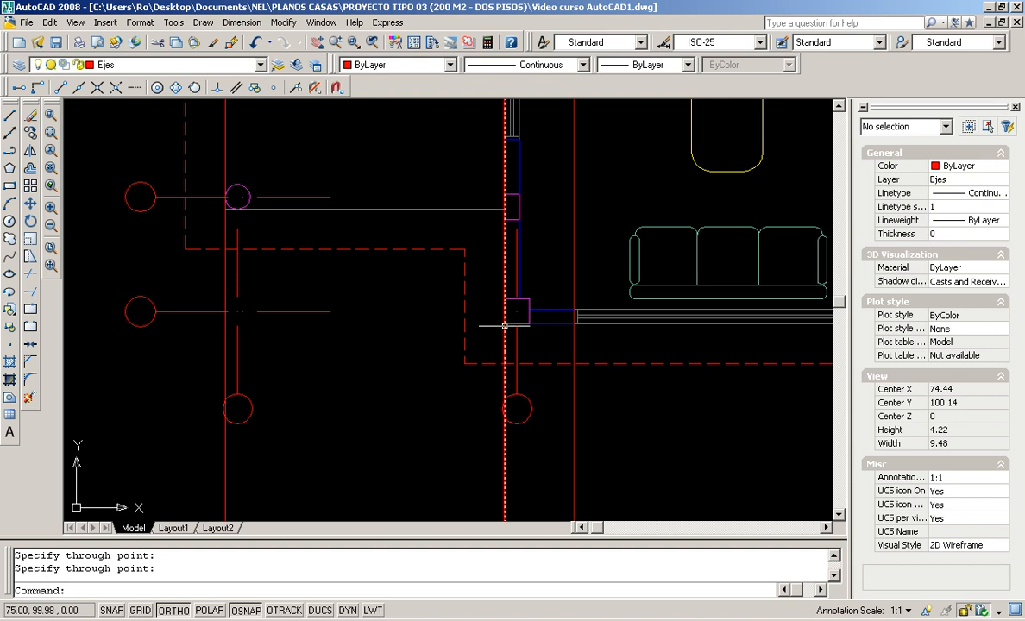
{"action": "scroll", "coordinate": [506, 325], "scroll_direction": "down", "scroll_amount": 6}
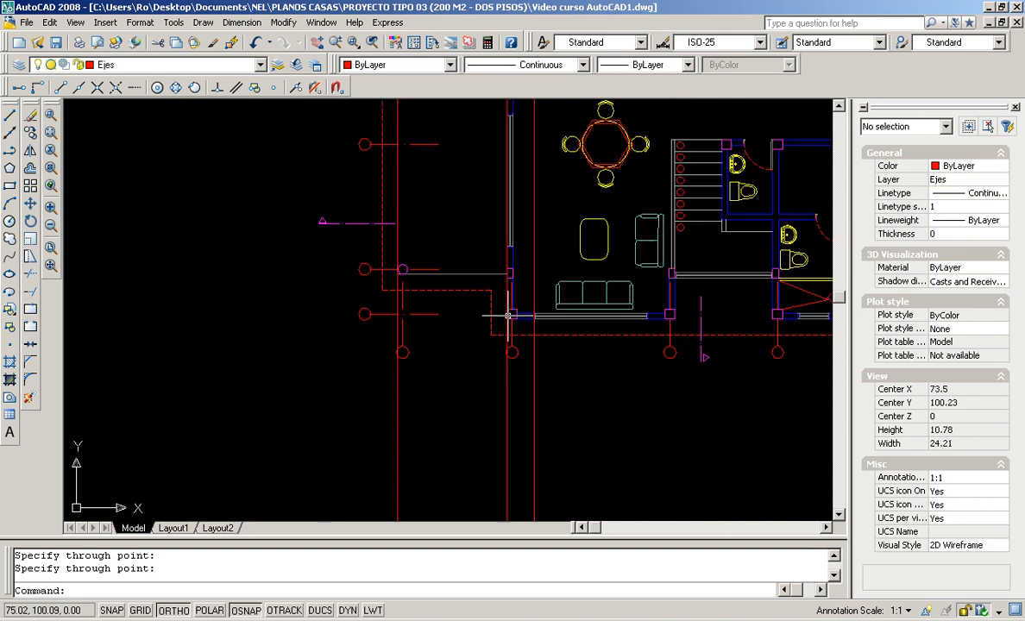
{"action": "scroll", "coordinate": [530, 337], "scroll_direction": "up", "scroll_amount": 3}
{"action": "scroll", "coordinate": [689, 358], "scroll_direction": "down", "scroll_amount": 10}
{"action": "middle_click_drag", "start_coordinate": [689, 359], "coordinate": [370, 354]}
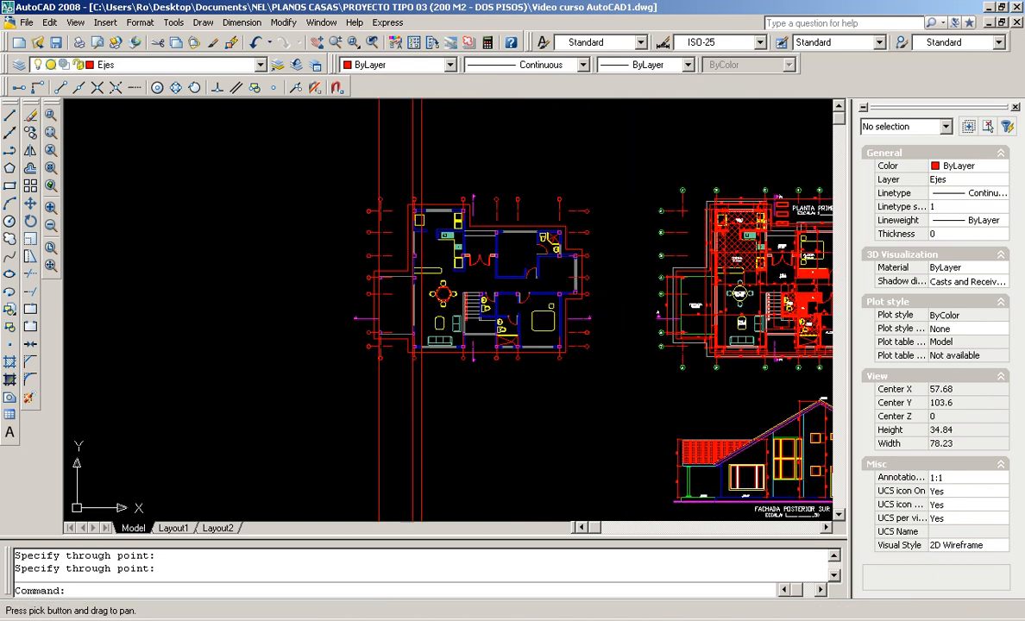
{"action": "scroll", "coordinate": [454, 337], "scroll_direction": "up", "scroll_amount": 2}
{"action": "middle_click_drag", "start_coordinate": [570, 385], "coordinate": [420, 298]}
{"action": "scroll", "coordinate": [470, 332], "scroll_direction": "down", "scroll_amount": 4}
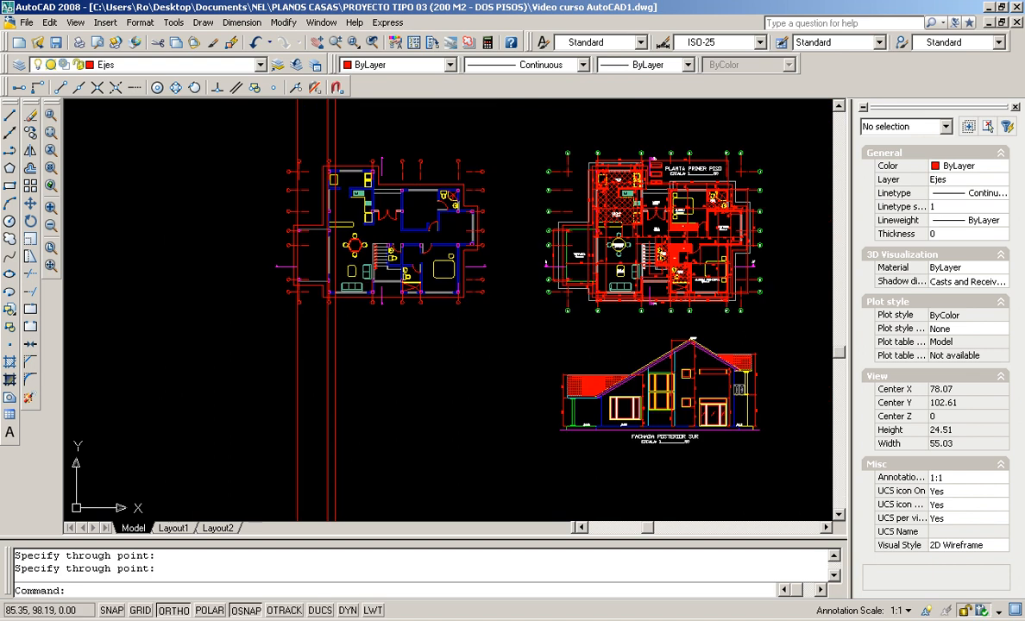
{"action": "scroll", "coordinate": [586, 379], "scroll_direction": "up", "scroll_amount": 3}
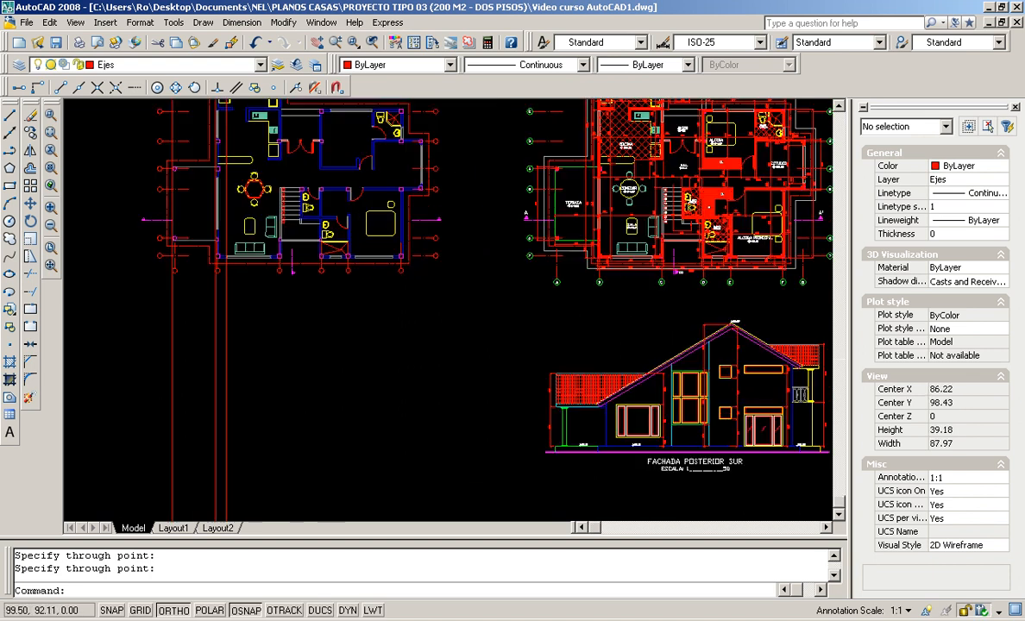
{"action": "scroll", "coordinate": [245, 379], "scroll_direction": "up", "scroll_amount": 6}
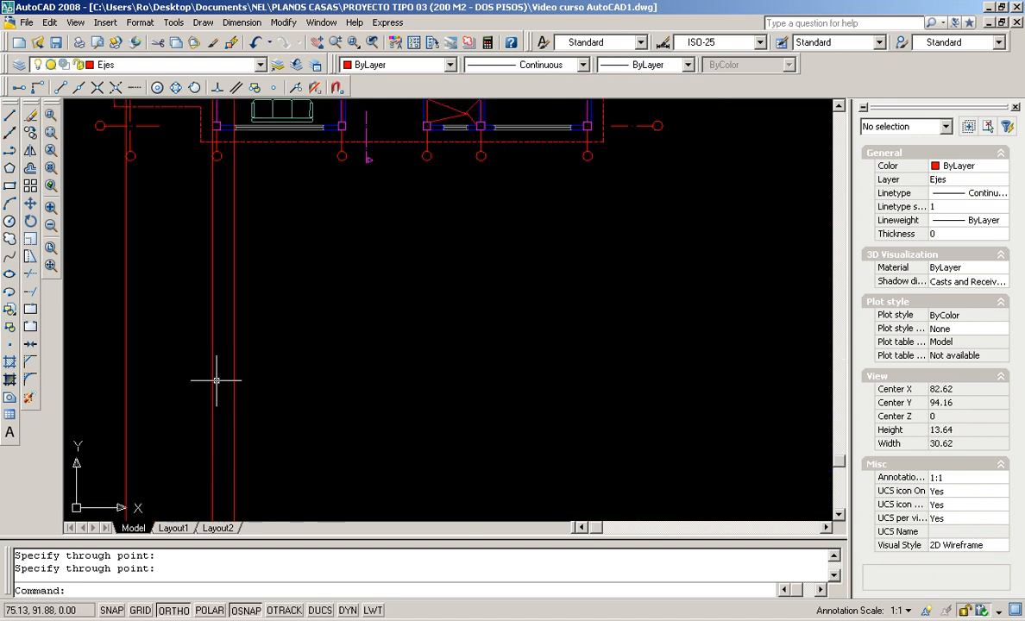
{"action": "scroll", "coordinate": [88, 329], "scroll_direction": "down", "scroll_amount": 4}
{"action": "mouse_move", "coordinate": [92, 329]}
{"action": "middle_mouse_down"}
{"action": "mouse_move", "coordinate": [233, 370]}
{"action": "mouse_move", "coordinate": [256, 323]}
{"action": "mouse_move", "coordinate": [294, 333]}
{"action": "middle_mouse_up"}
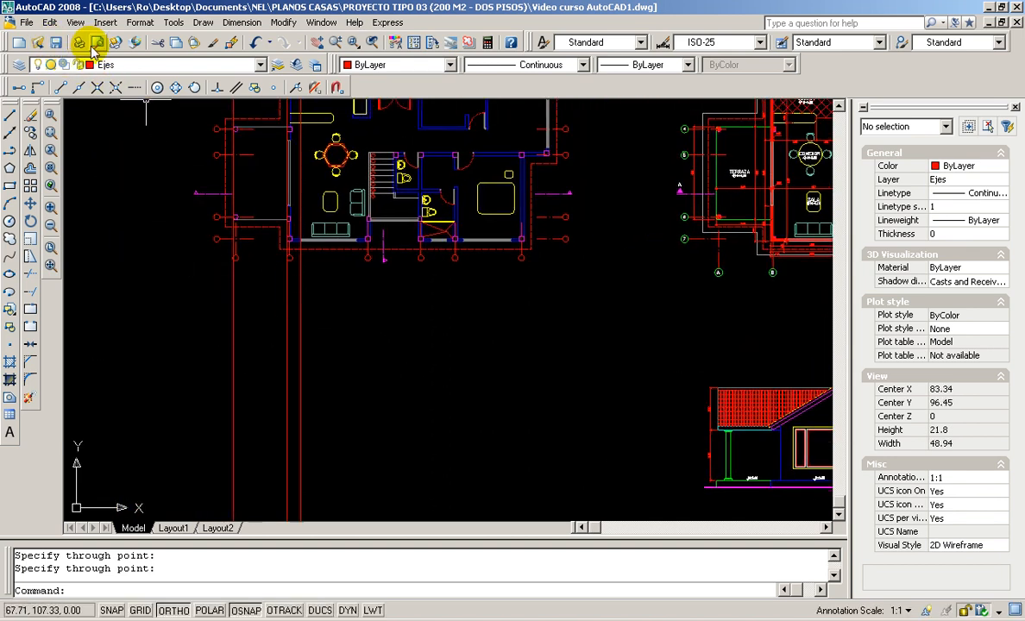
Erase the three vertical construction lines below the floor plan with a selection window
{"action": "left_click", "coordinate": [32, 116]}
{"action": "left_click", "coordinate": [327, 291]}
{"action": "left_click", "coordinate": [257, 317]}
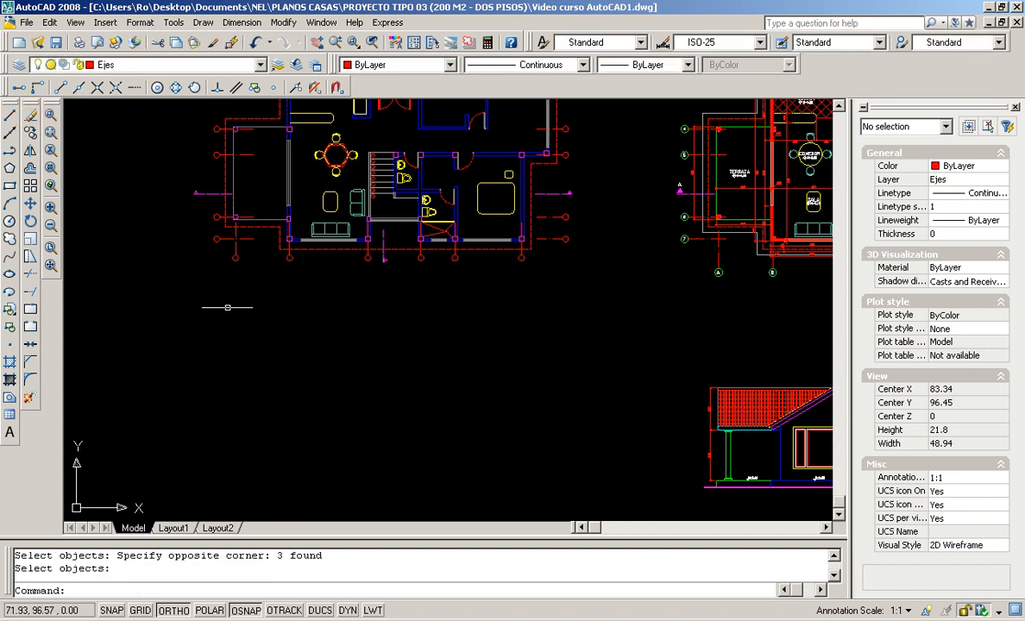
{"action": "scroll", "coordinate": [247, 211], "scroll_direction": "up", "scroll_amount": 4}
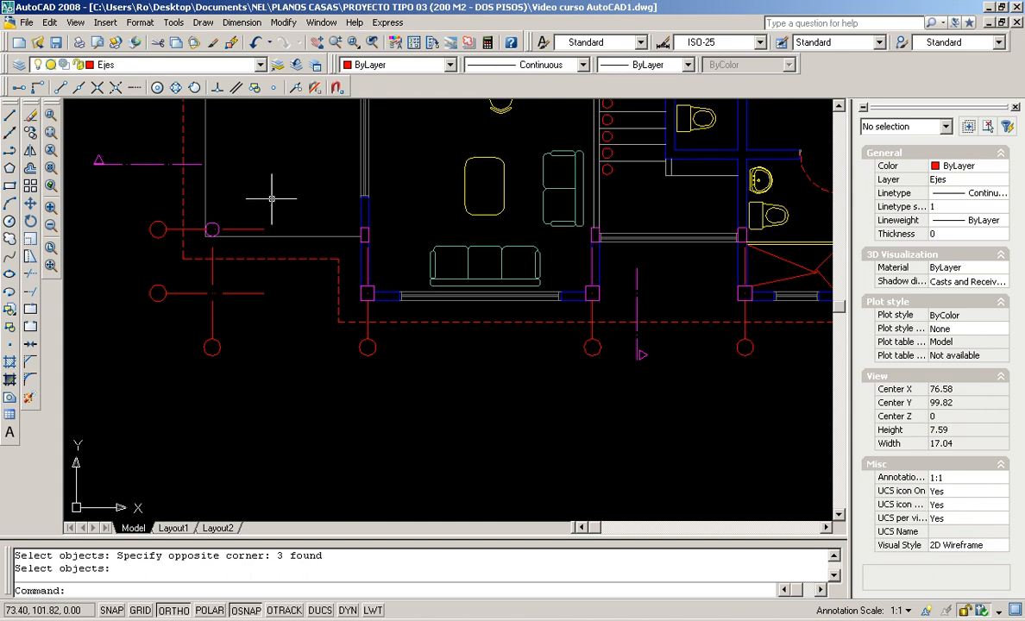
{"action": "left_click", "coordinate": [11, 133]}
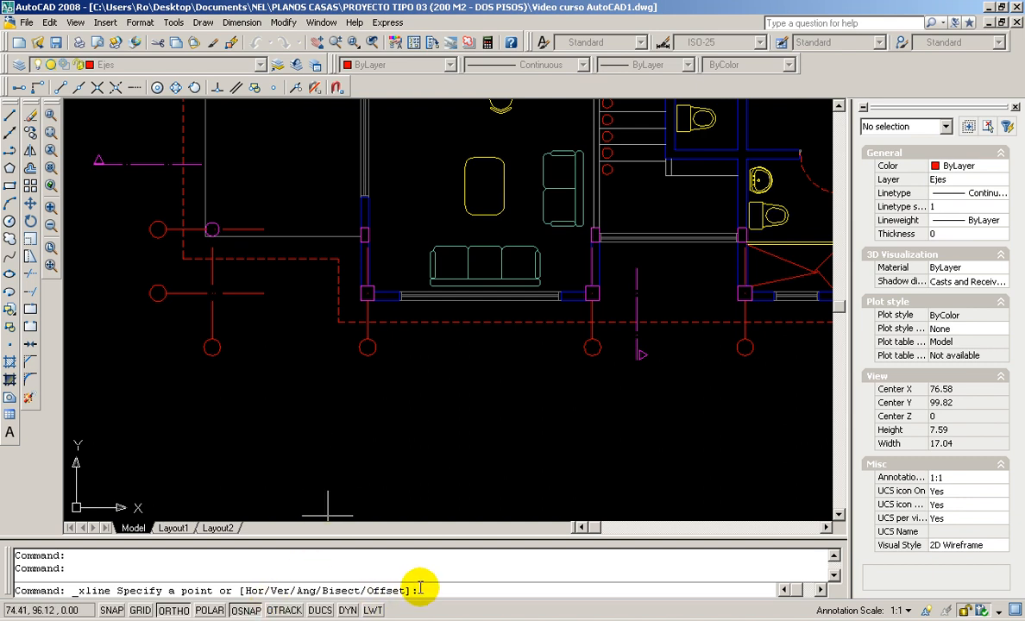
Set Xline to Vertical and place lines through the left wall corner and an axis circle quadrant
{"action": "type", "text": "v"}
{"action": "key", "text": "Return"}
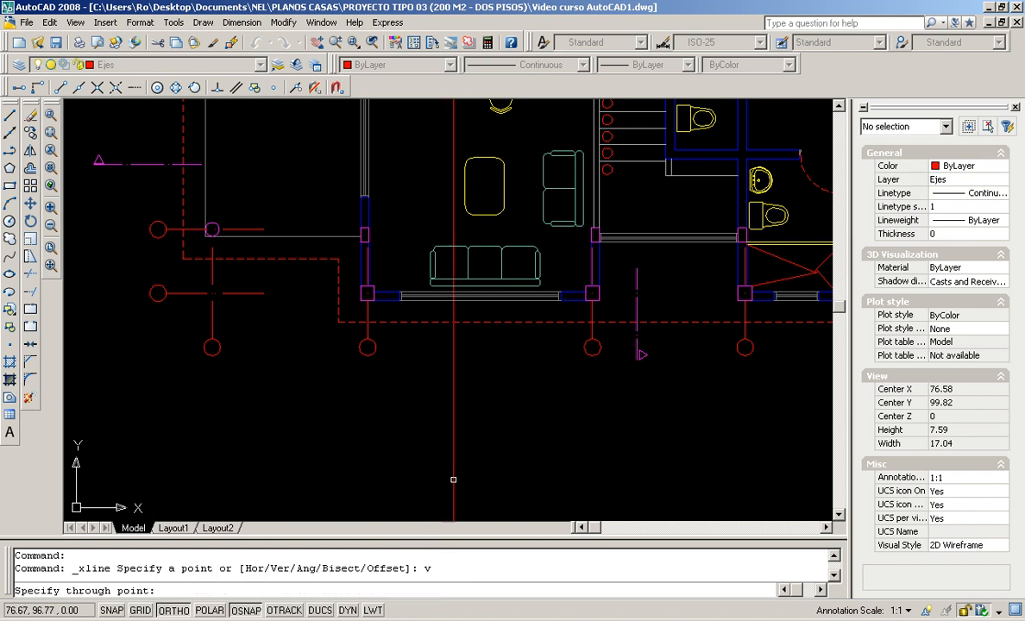
{"action": "scroll", "coordinate": [263, 364], "scroll_direction": "down", "scroll_amount": 5}
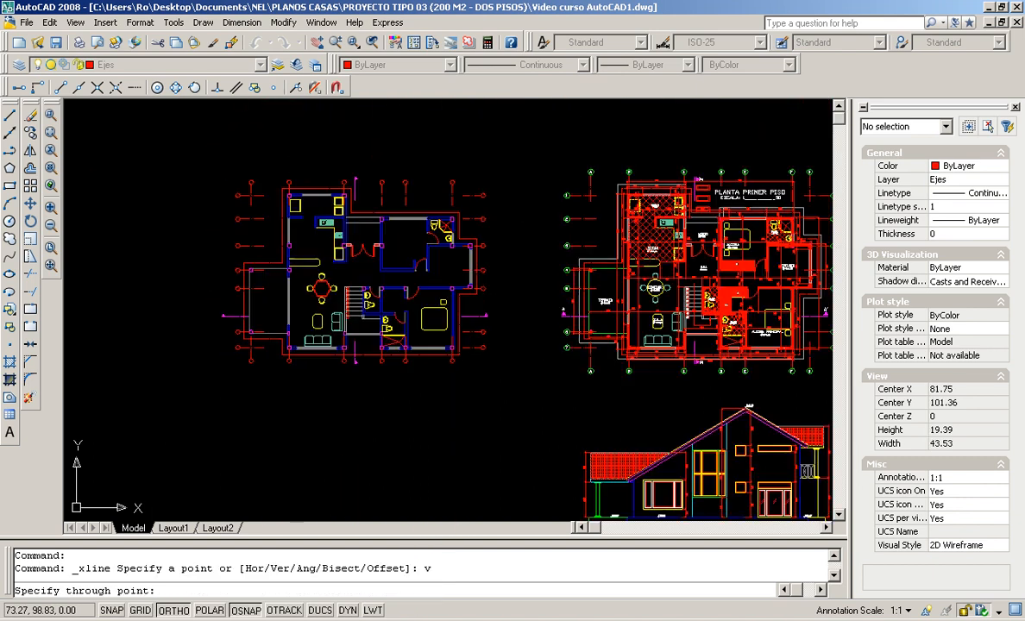
{"action": "scroll", "coordinate": [212, 331], "scroll_direction": "up", "scroll_amount": 3}
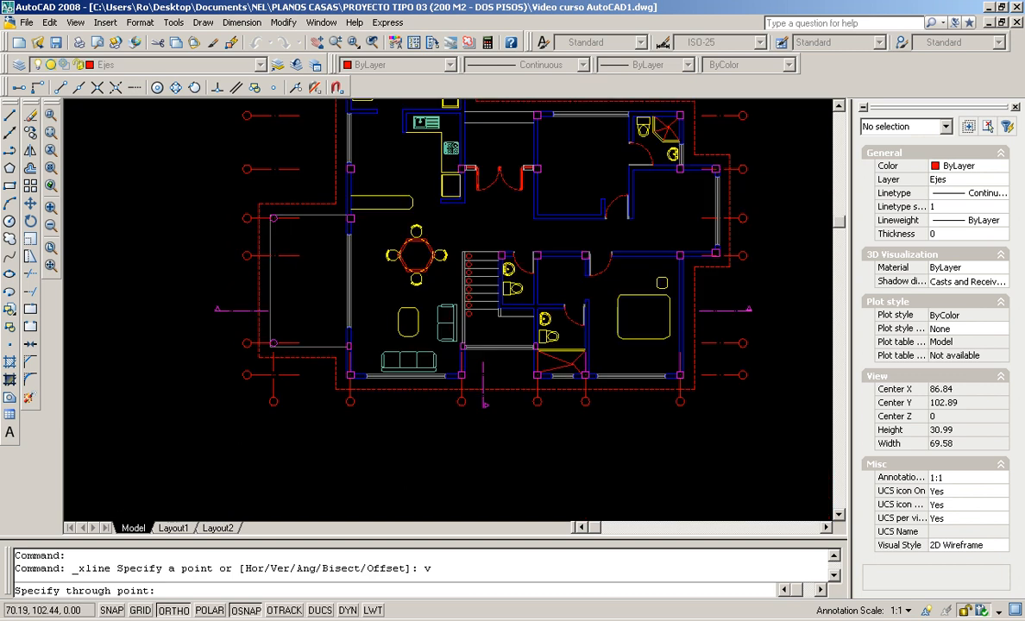
{"action": "scroll", "coordinate": [295, 353], "scroll_direction": "up", "scroll_amount": 2}
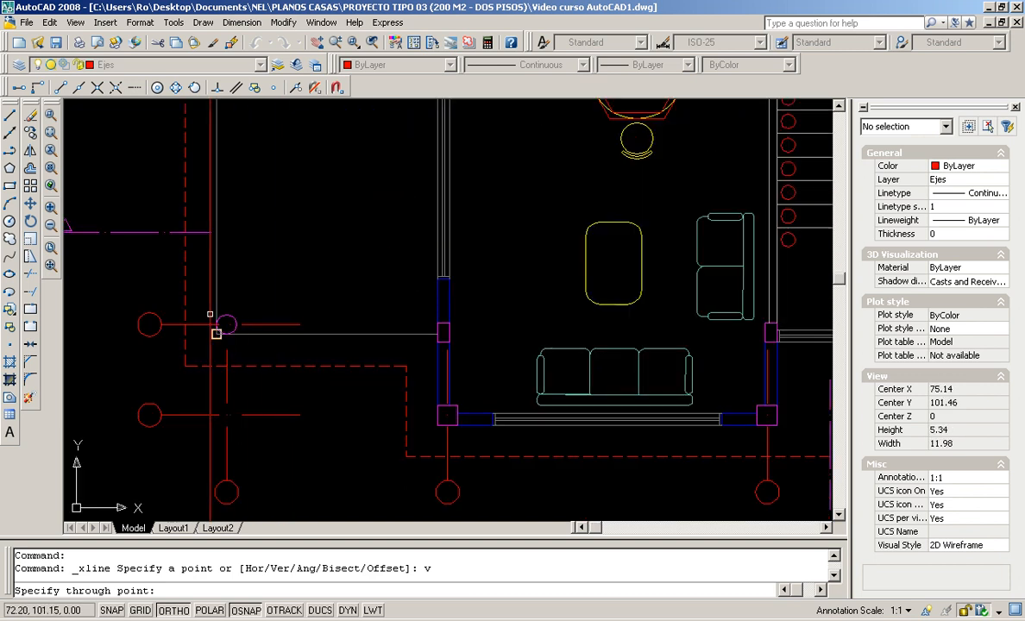
{"action": "scroll", "coordinate": [214, 329], "scroll_direction": "down", "scroll_amount": 2}
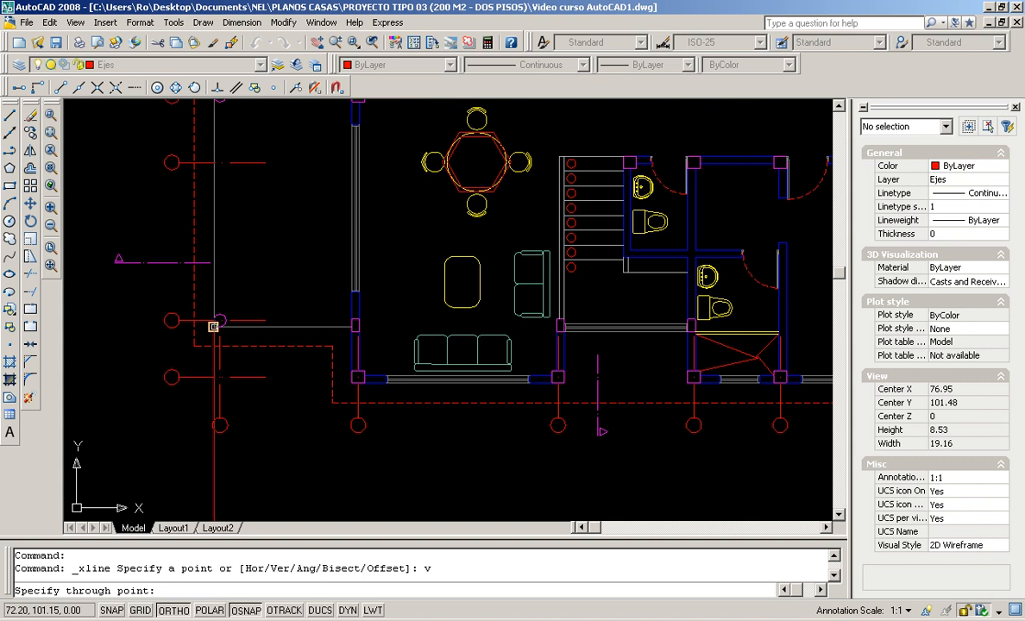
{"action": "left_click", "coordinate": [214, 327]}
{"action": "scroll", "coordinate": [228, 333], "scroll_direction": "up", "scroll_amount": 5}
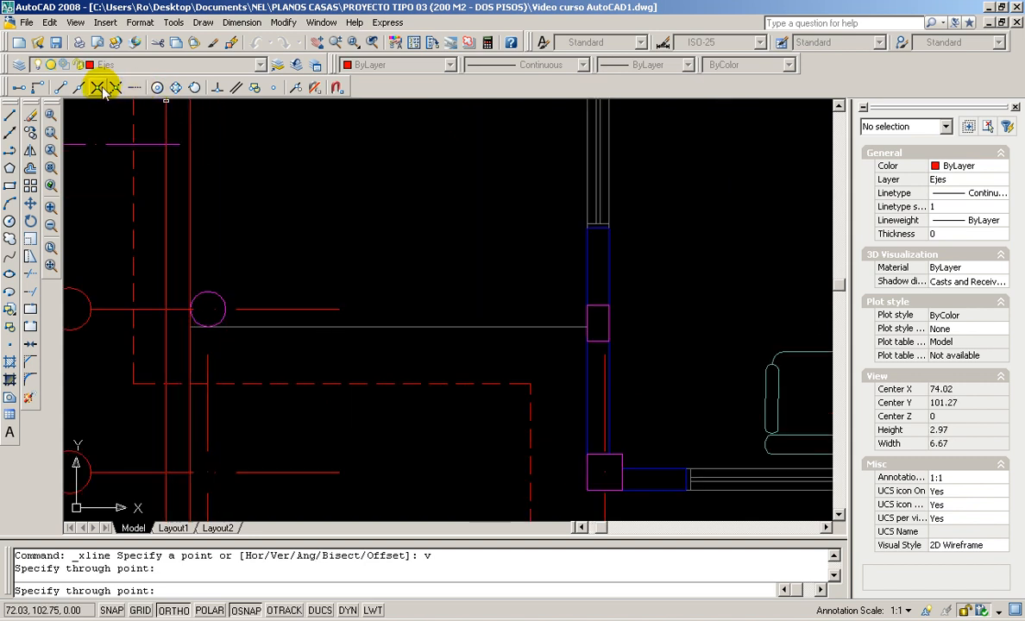
{"action": "left_click", "coordinate": [175, 87]}
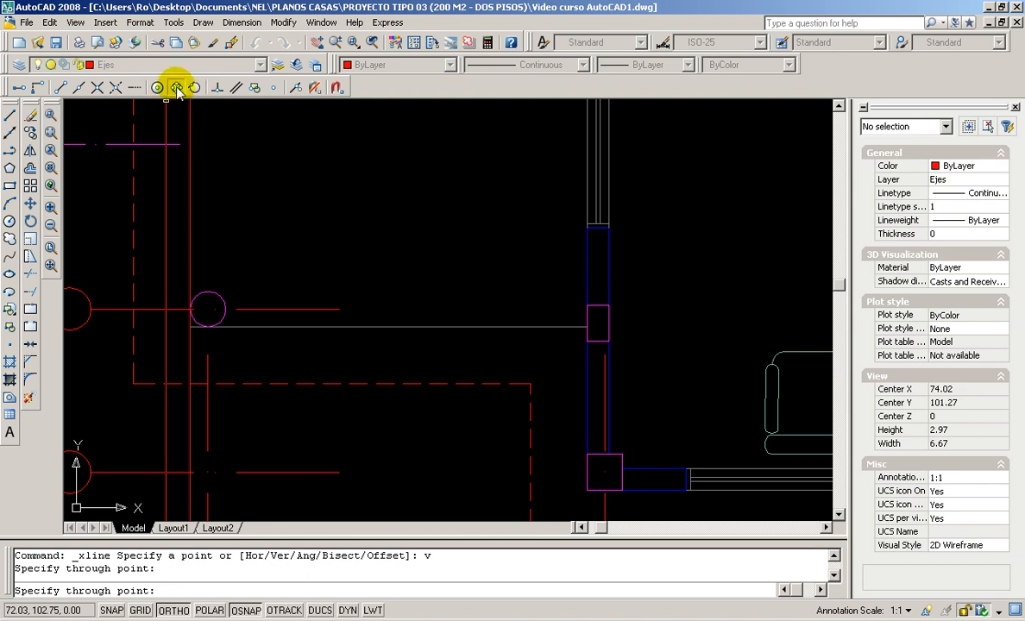
{"action": "left_click", "coordinate": [224, 309]}
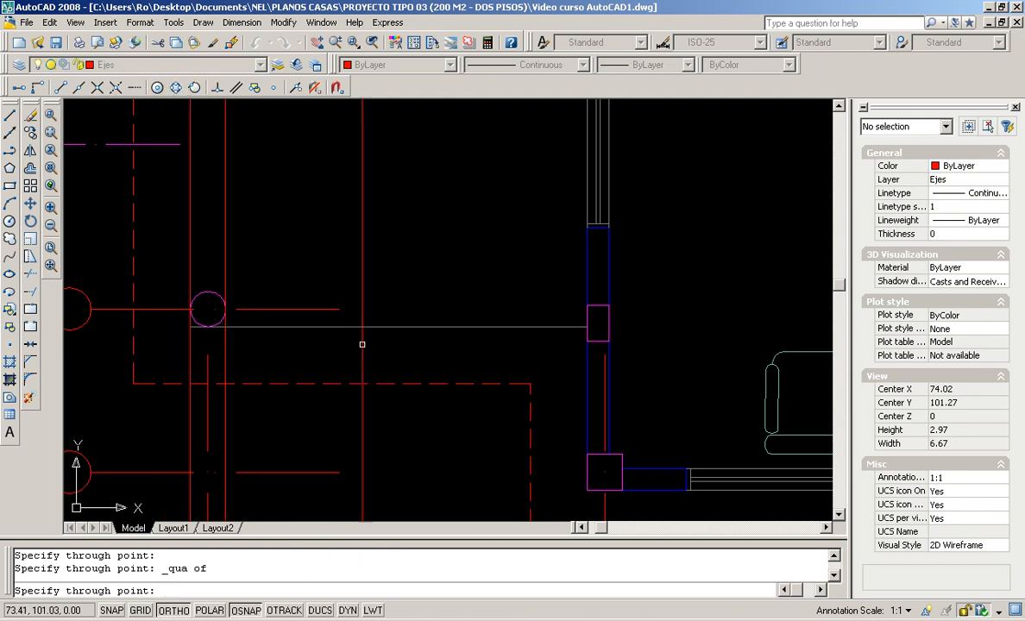
Add vertical lines through another circle quadrant, a wall corner and a wall endpoint
{"action": "scroll", "coordinate": [367, 345], "scroll_direction": "down", "scroll_amount": 3}
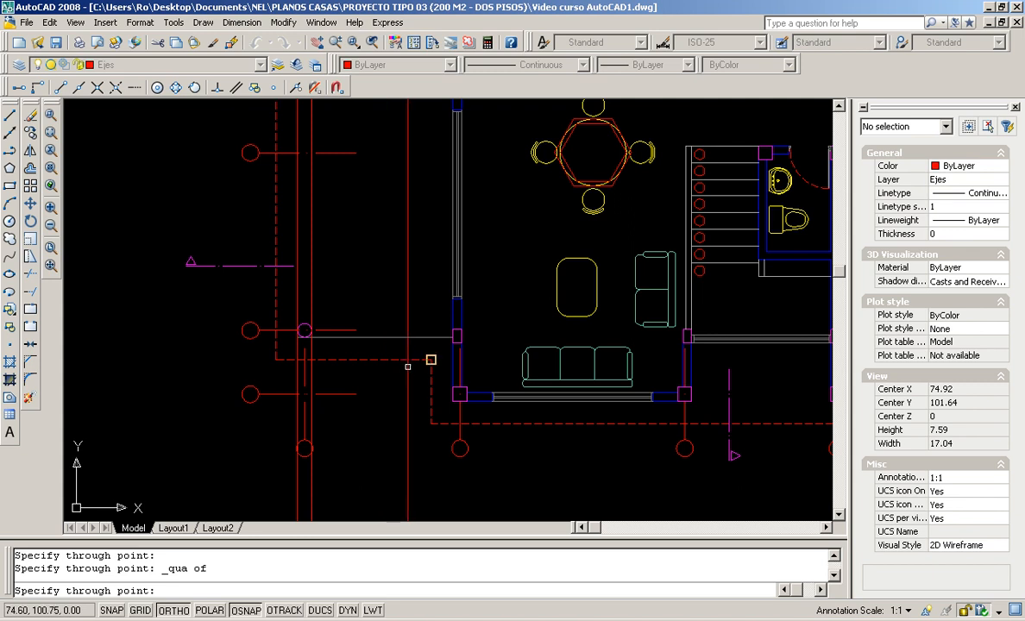
{"action": "scroll", "coordinate": [408, 366], "scroll_direction": "up", "scroll_amount": 3}
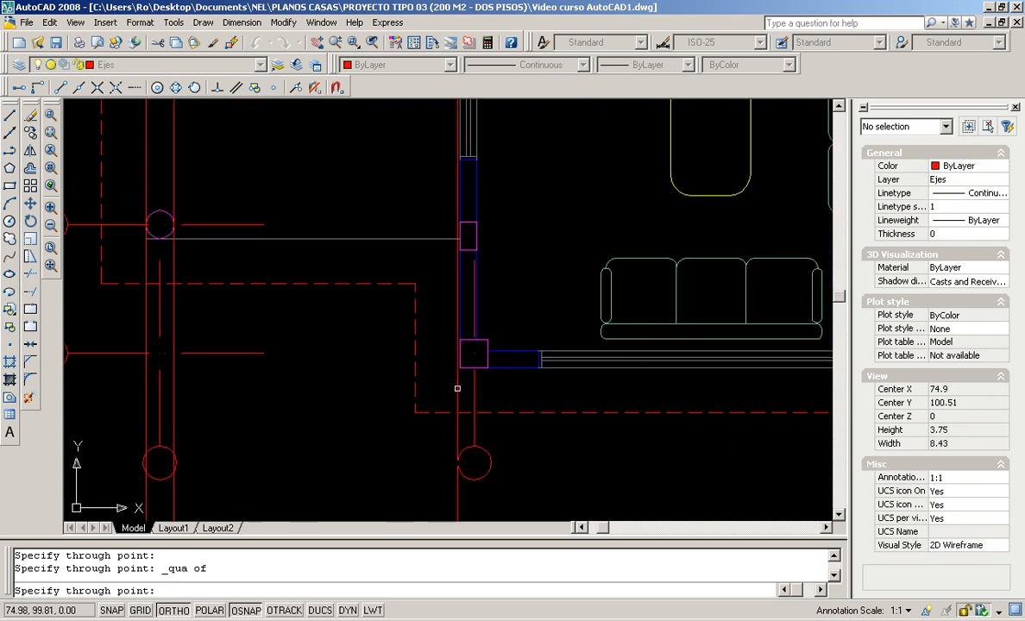
{"action": "left_click", "coordinate": [459, 367]}
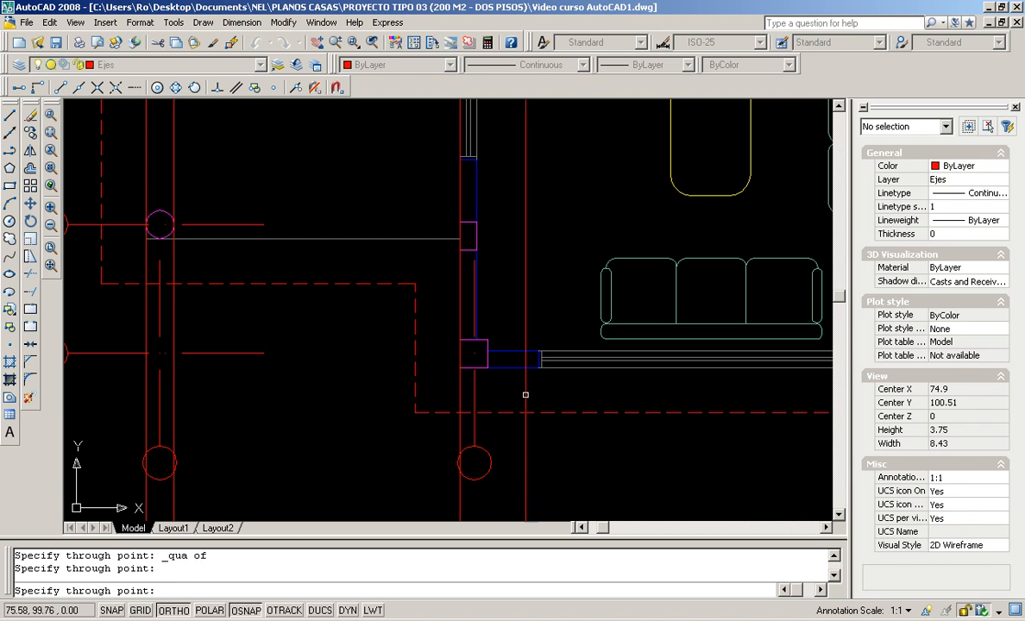
{"action": "scroll", "coordinate": [591, 368], "scroll_direction": "down", "scroll_amount": 8}
{"action": "scroll", "coordinate": [705, 368], "scroll_direction": "up", "scroll_amount": 6}
{"action": "left_click", "coordinate": [691, 369]}
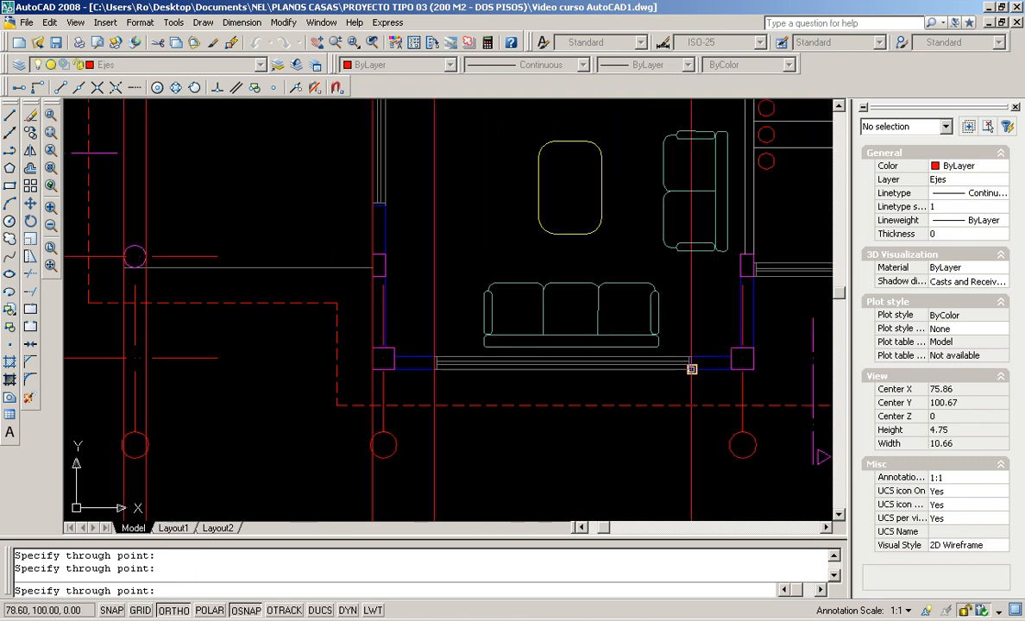
{"action": "scroll", "coordinate": [647, 274], "scroll_direction": "down", "scroll_amount": 4}
{"action": "mouse_move", "coordinate": [647, 274]}
{"action": "middle_mouse_down"}
{"action": "mouse_move", "coordinate": [586, 348]}
{"action": "mouse_move", "coordinate": [466, 372]}
{"action": "middle_mouse_up"}
{"action": "scroll", "coordinate": [588, 362], "scroll_direction": "up", "scroll_amount": 3}
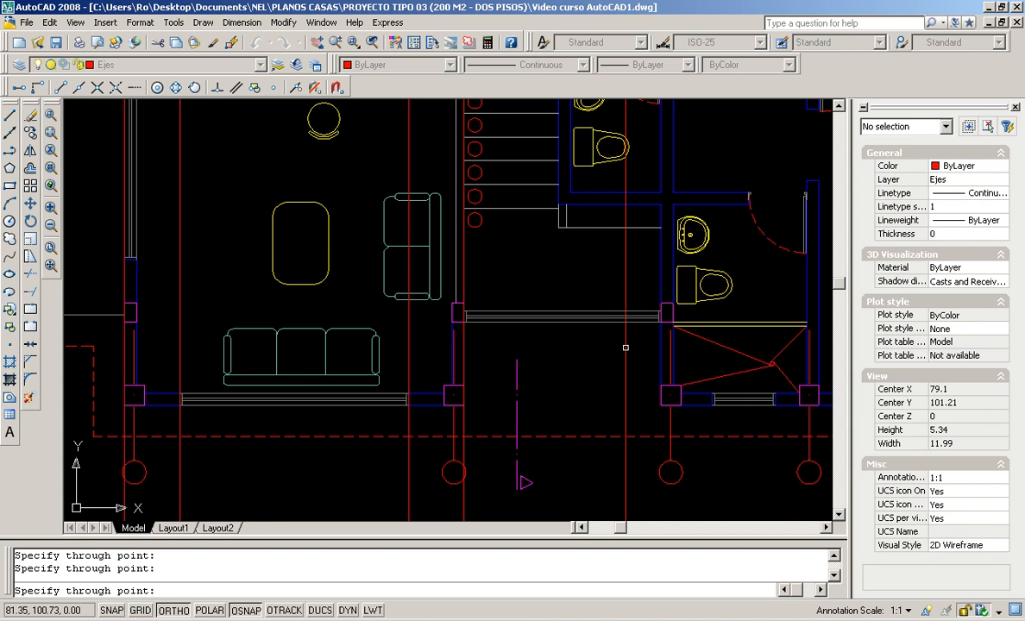
{"action": "scroll", "coordinate": [661, 404], "scroll_direction": "down", "scroll_amount": 8}
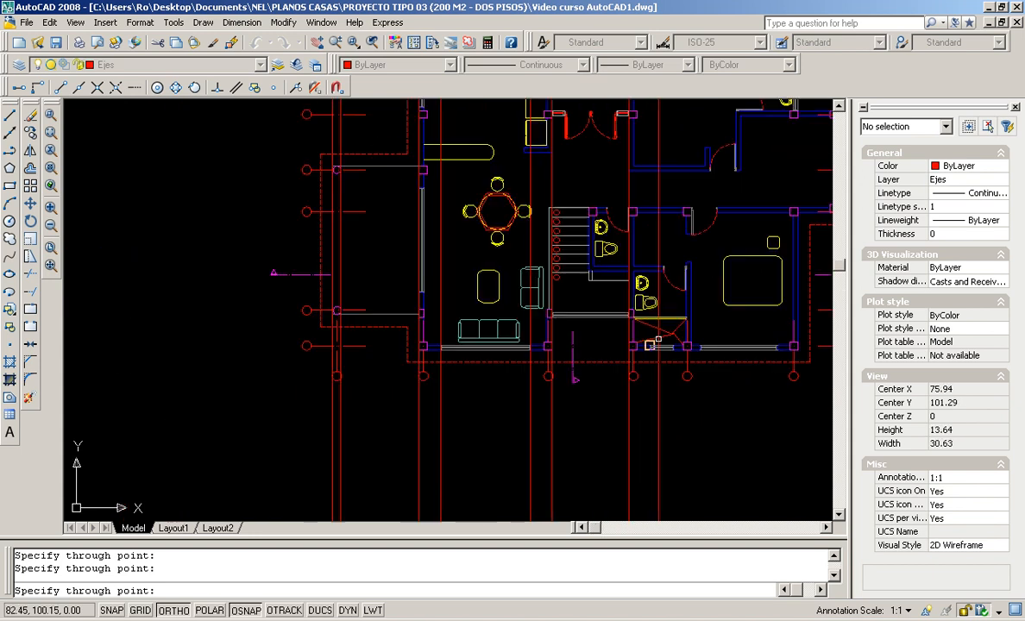
{"action": "scroll", "coordinate": [615, 381], "scroll_direction": "up", "scroll_amount": 9}
{"action": "scroll", "coordinate": [608, 389], "scroll_direction": "up", "scroll_amount": 3}
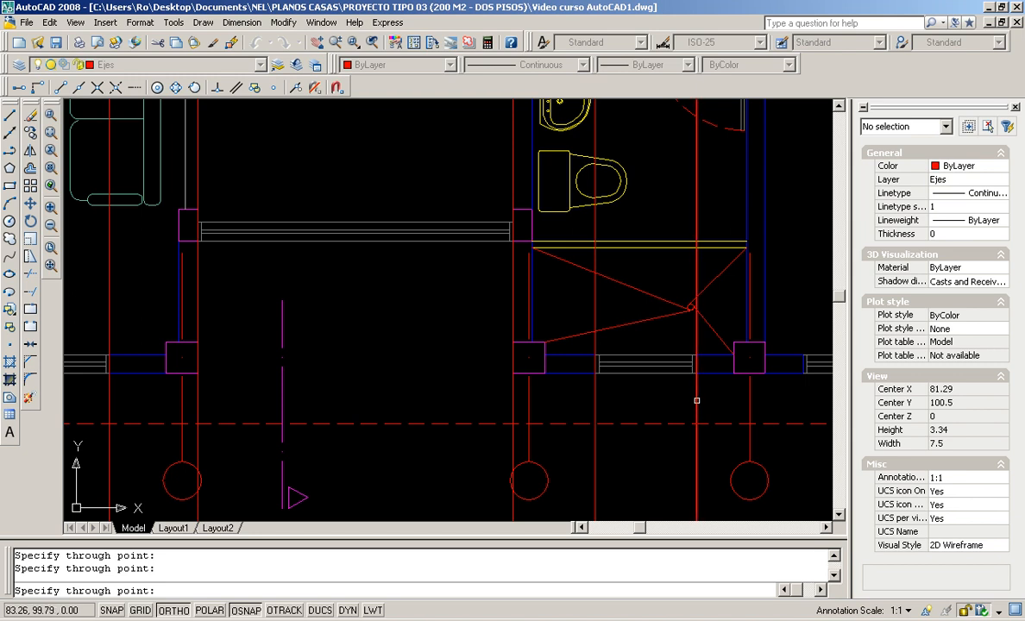
{"action": "scroll", "coordinate": [697, 402], "scroll_direction": "down", "scroll_amount": 4}
{"action": "scroll", "coordinate": [521, 435], "scroll_direction": "down", "scroll_amount": 4}
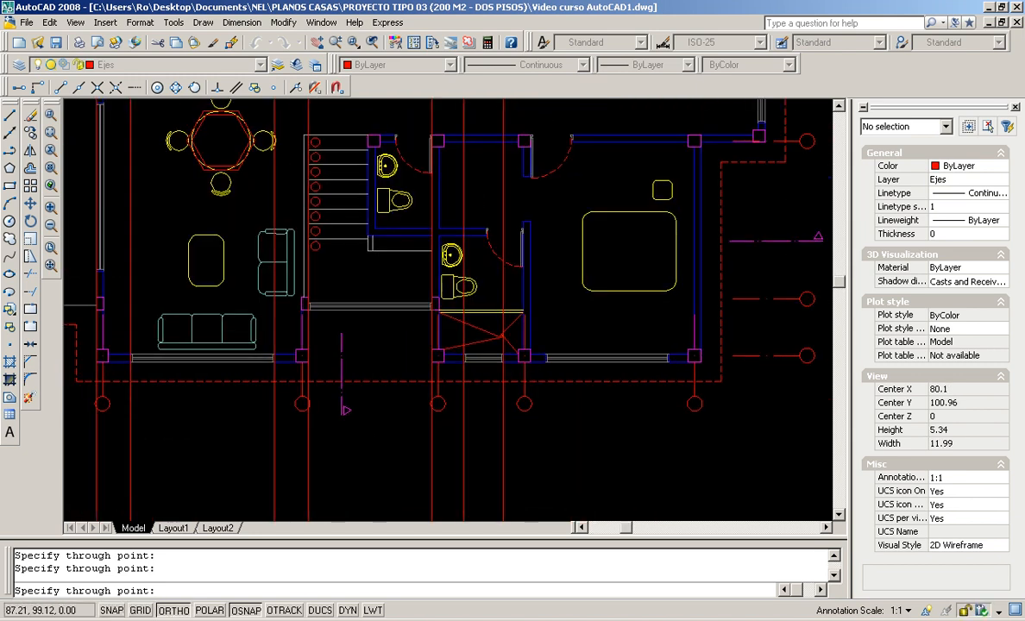
{"action": "scroll", "coordinate": [548, 351], "scroll_direction": "up", "scroll_amount": 2}
{"action": "left_click", "coordinate": [550, 351]}
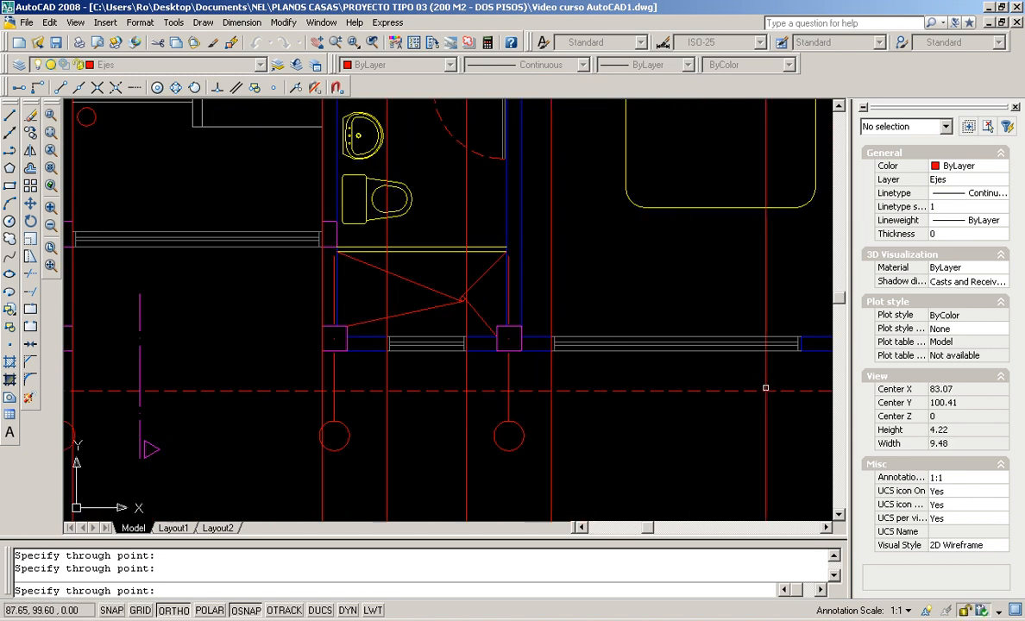
Finish the vertical construction lines and pan to the empty area below the plan
{"action": "scroll", "coordinate": [589, 363], "scroll_direction": "down", "scroll_amount": 8}
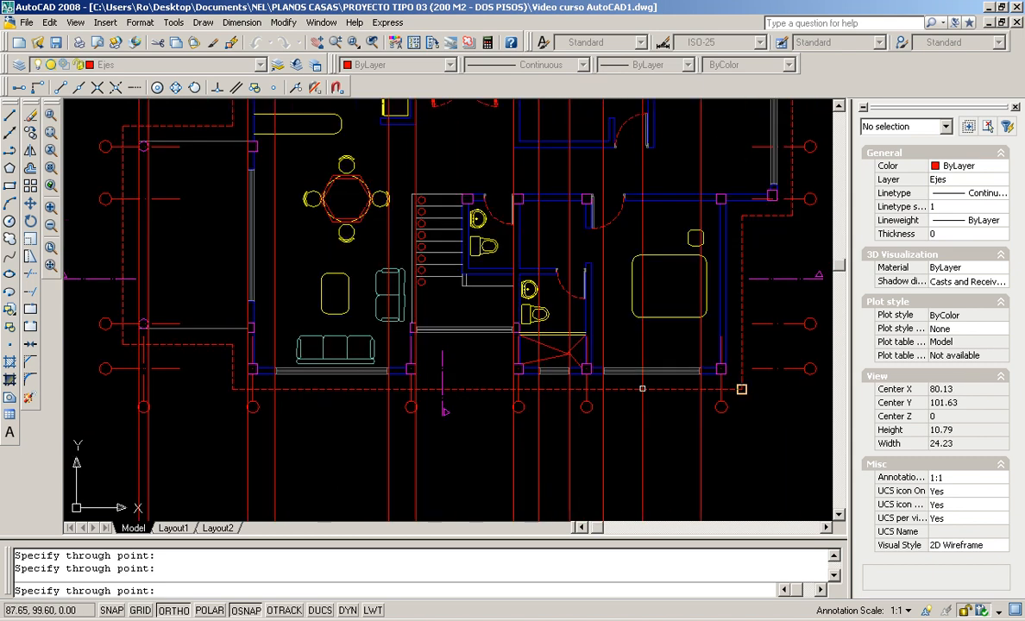
{"action": "scroll", "coordinate": [669, 345], "scroll_direction": "up", "scroll_amount": 6}
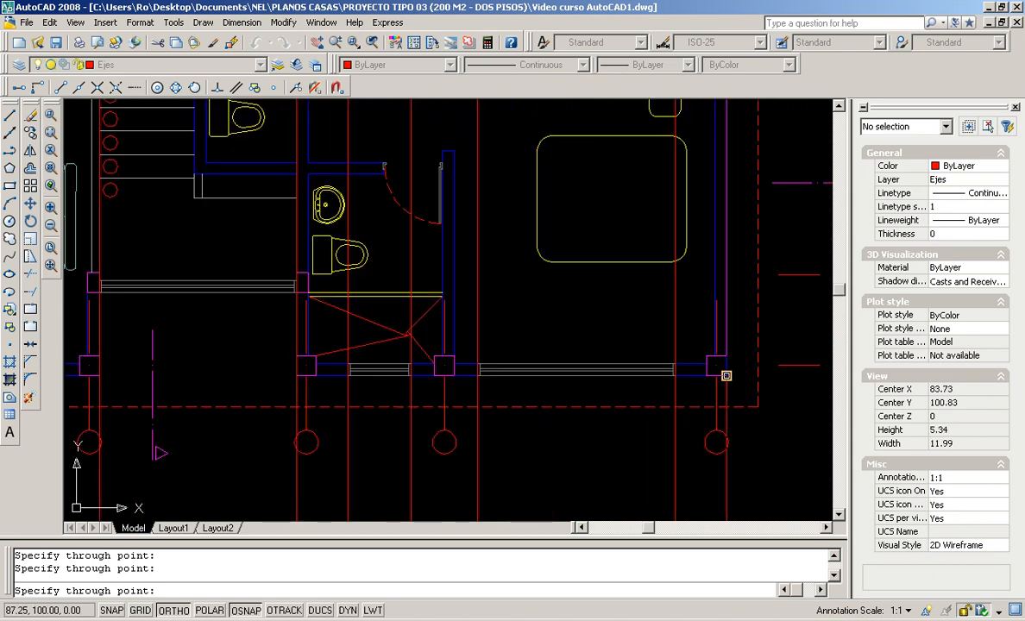
{"action": "scroll", "coordinate": [726, 376], "scroll_direction": "down", "scroll_amount": 6}
{"action": "scroll", "coordinate": [696, 362], "scroll_direction": "up", "scroll_amount": 5}
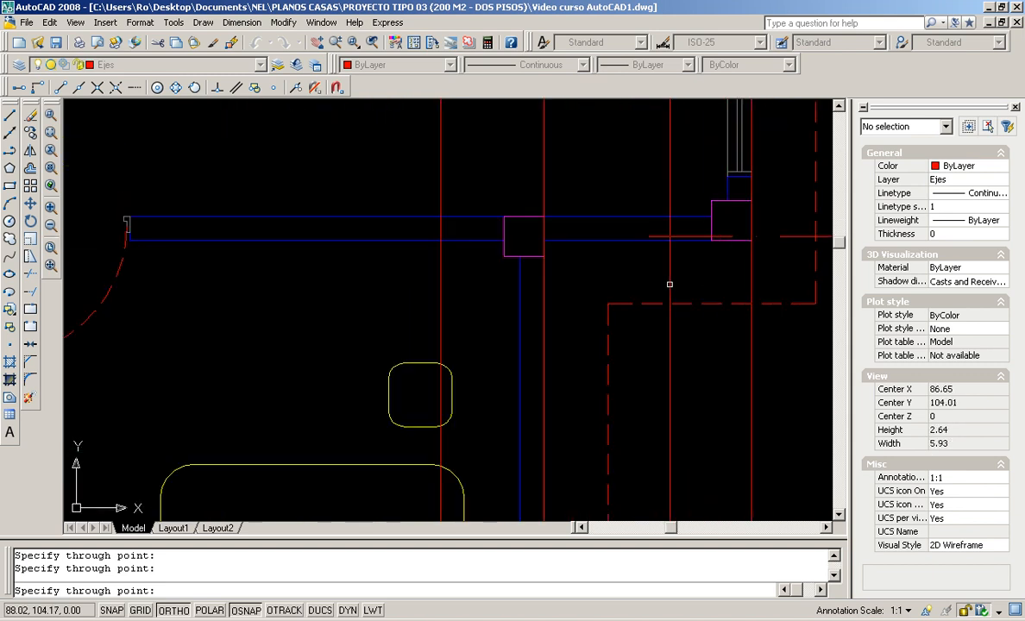
{"action": "scroll", "coordinate": [632, 290], "scroll_direction": "down", "scroll_amount": 2}
{"action": "scroll", "coordinate": [527, 285], "scroll_direction": "down", "scroll_amount": 4}
{"action": "mouse_move", "coordinate": [475, 282]}
{"action": "middle_mouse_down"}
{"action": "mouse_move", "coordinate": [486, 281]}
{"action": "mouse_move", "coordinate": [481, 238]}
{"action": "middle_mouse_up"}
{"action": "middle_click_drag", "start_coordinate": [478, 336], "coordinate": [478, 248]}
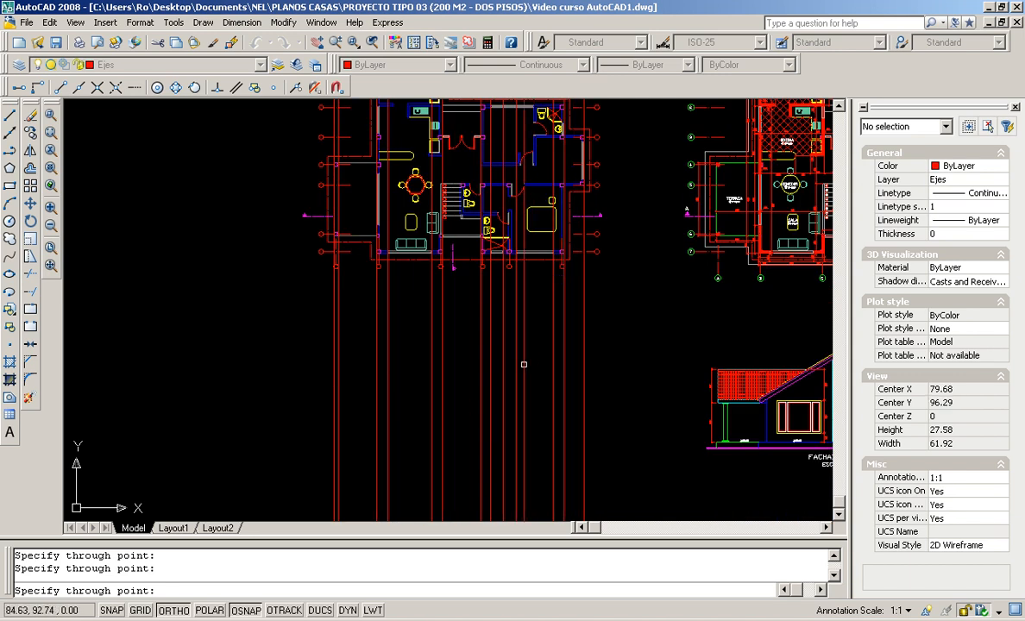
{"action": "key", "text": "Return"}
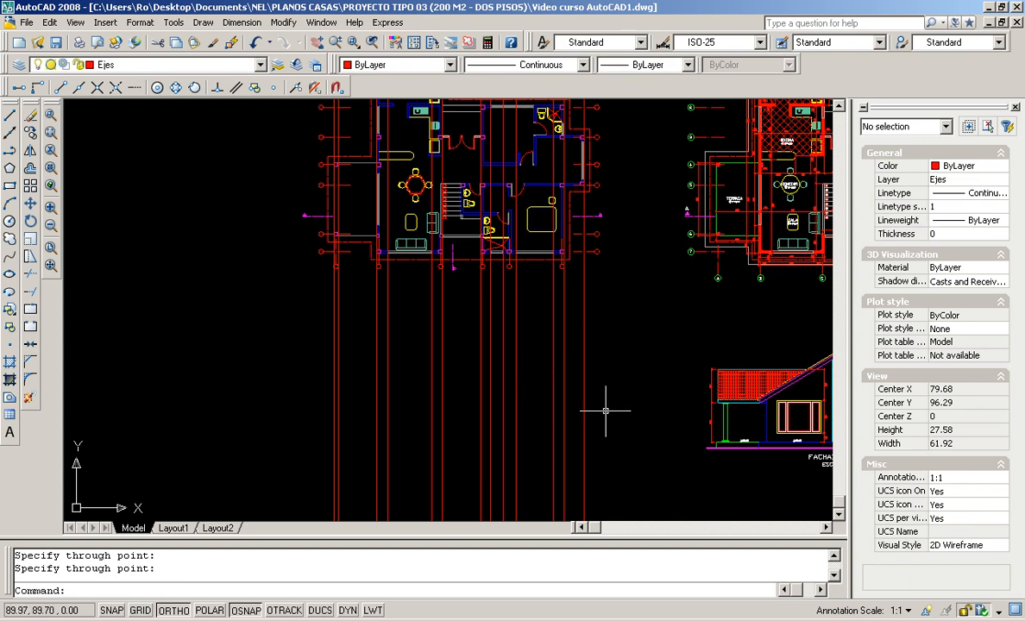
{"action": "middle_click_drag", "start_coordinate": [460, 455], "coordinate": [345, 381]}
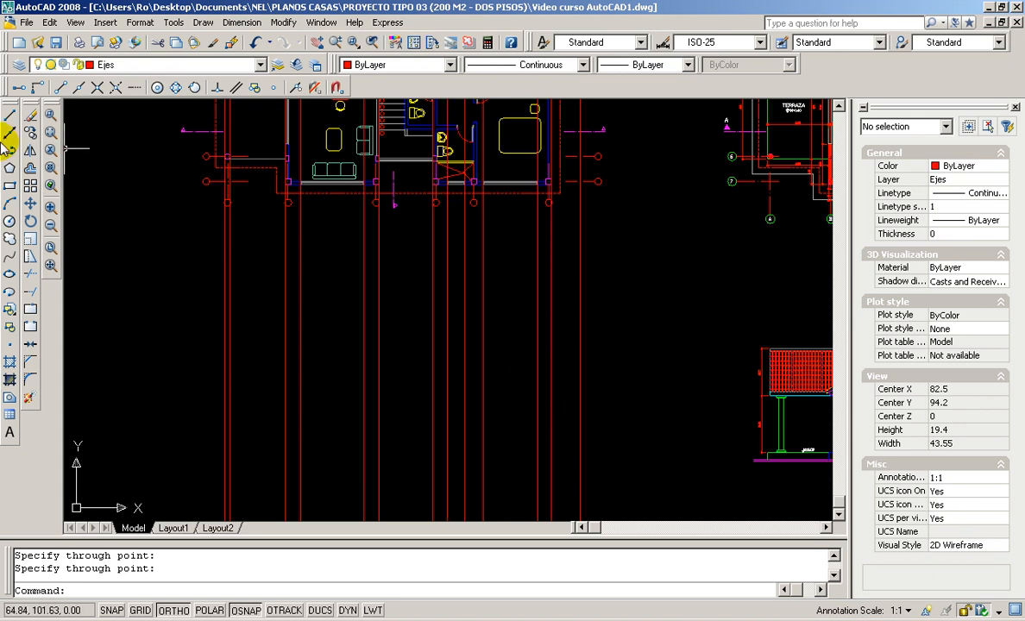
Draw a horizontal base line from left of the axes across all projected verticals below the plan
{"action": "left_click", "coordinate": [11, 115]}
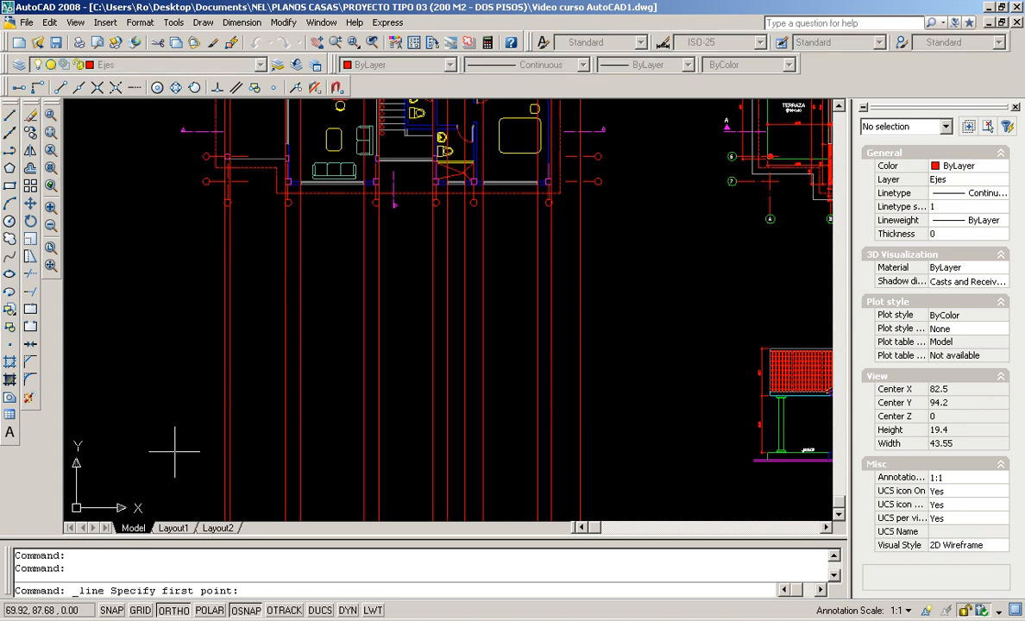
{"action": "left_click", "coordinate": [171, 454]}
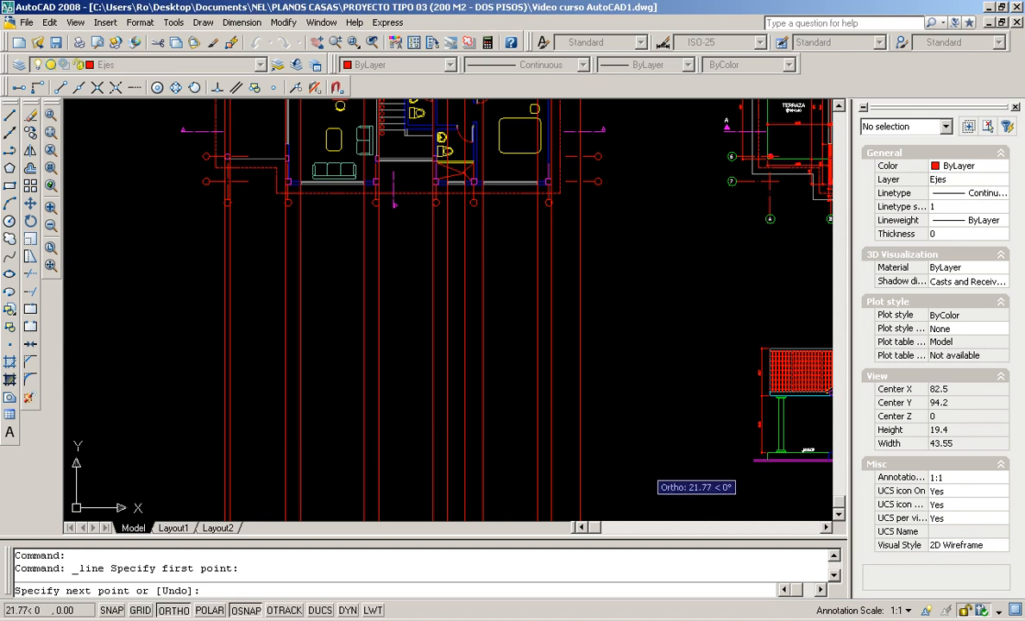
{"action": "left_click", "coordinate": [600, 482]}
{"action": "key", "text": "Return"}
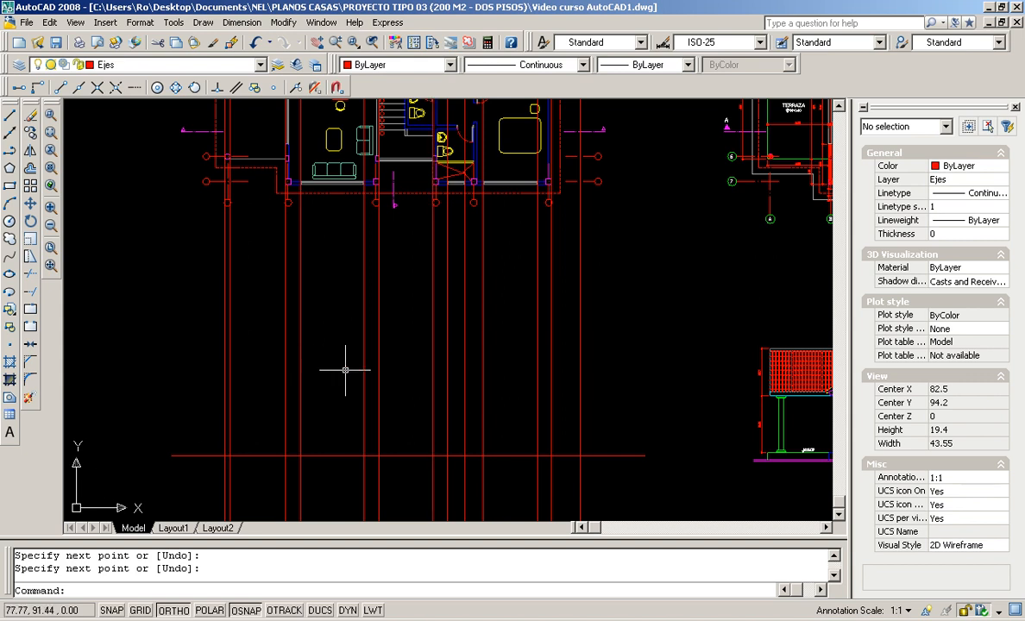
{"action": "scroll", "coordinate": [513, 359], "scroll_direction": "down", "scroll_amount": 5}
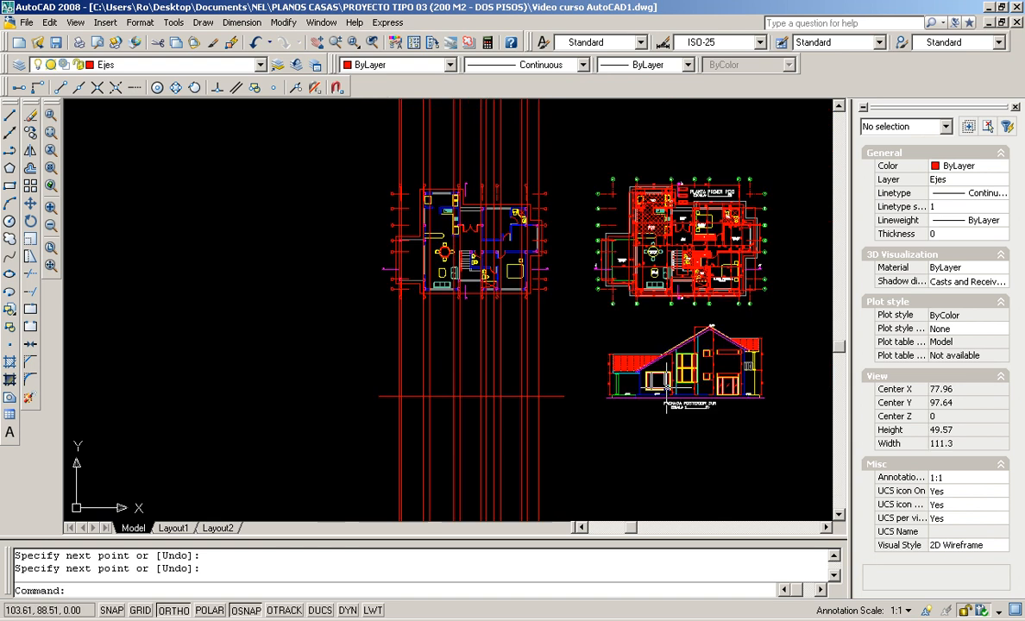
{"action": "scroll", "coordinate": [655, 393], "scroll_direction": "up", "scroll_amount": 9}
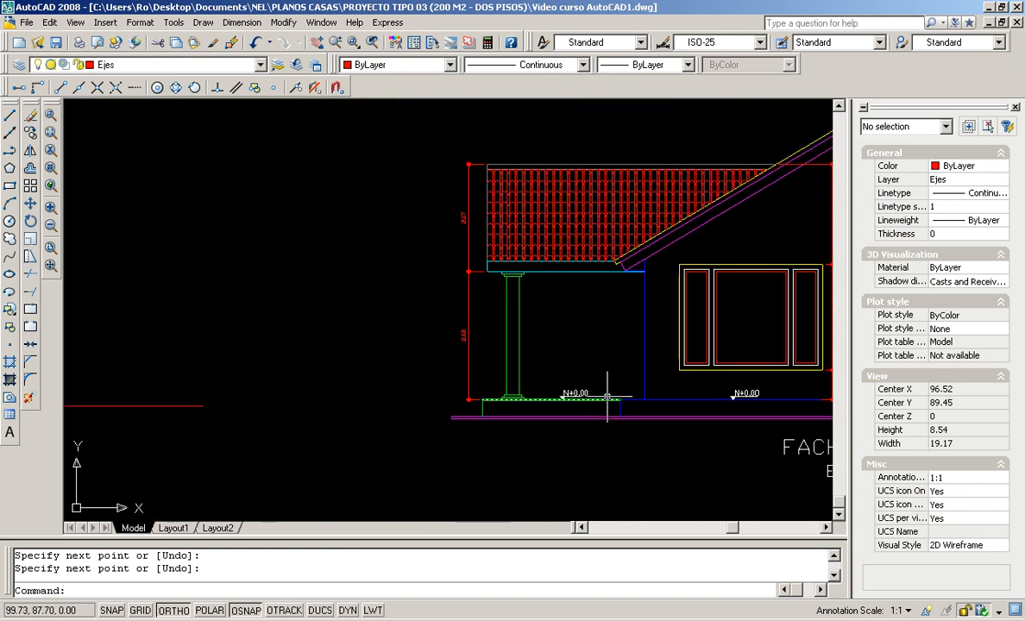
{"action": "middle_click_drag", "start_coordinate": [660, 394], "coordinate": [312, 405]}
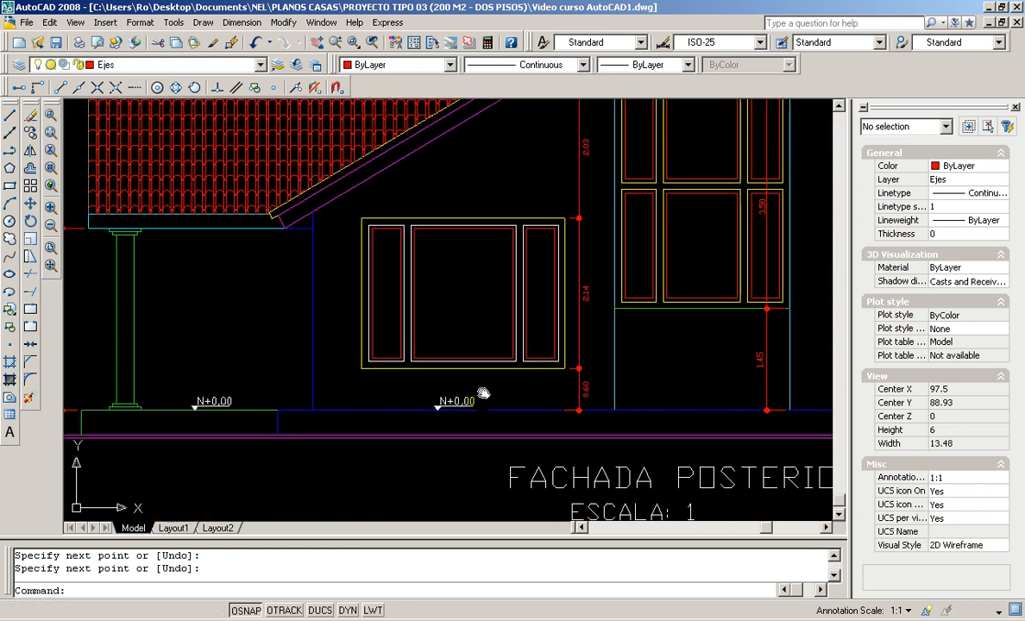
{"action": "scroll", "coordinate": [489, 392], "scroll_direction": "down", "scroll_amount": 2}
{"action": "middle_click_drag", "start_coordinate": [622, 391], "coordinate": [524, 422]}
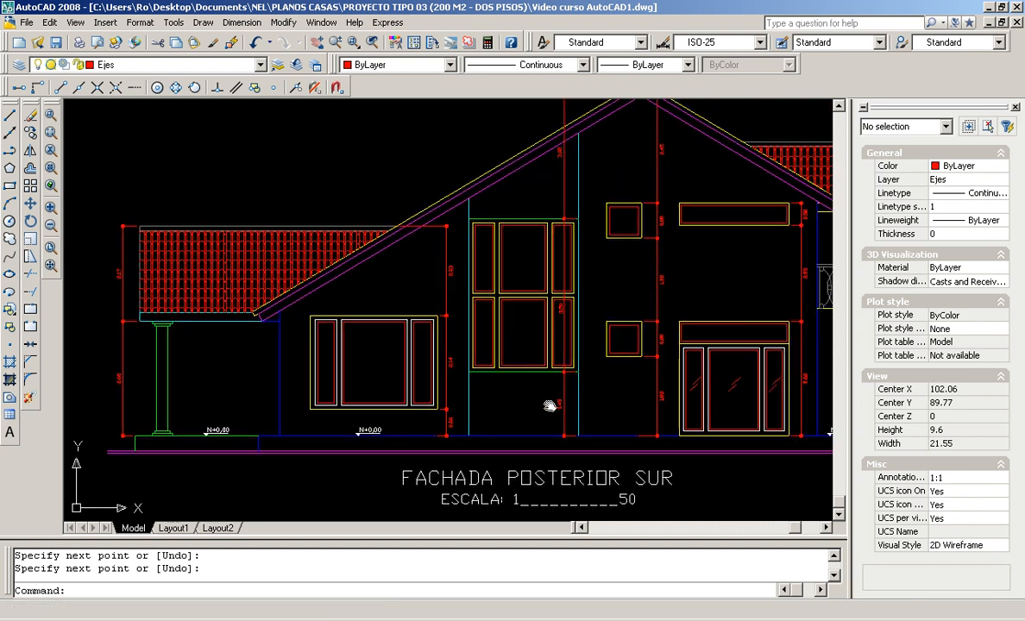
{"action": "scroll", "coordinate": [346, 410], "scroll_direction": "up", "scroll_amount": 2}
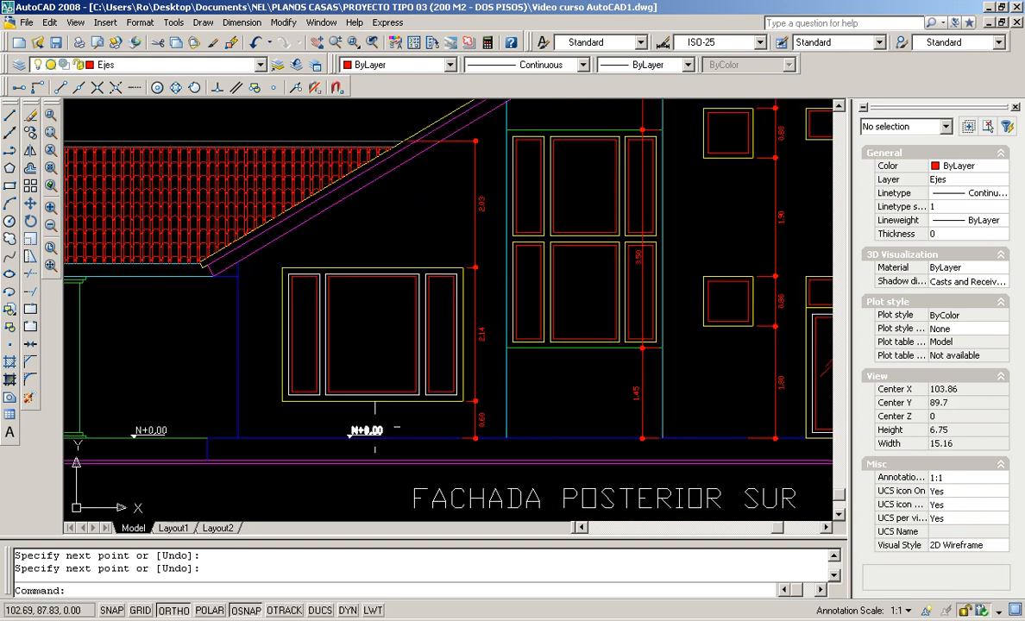
{"action": "scroll", "coordinate": [483, 414], "scroll_direction": "down", "scroll_amount": 4}
{"action": "scroll", "coordinate": [759, 435], "scroll_direction": "up", "scroll_amount": 2}
{"action": "scroll", "coordinate": [776, 435], "scroll_direction": "up", "scroll_amount": 3}
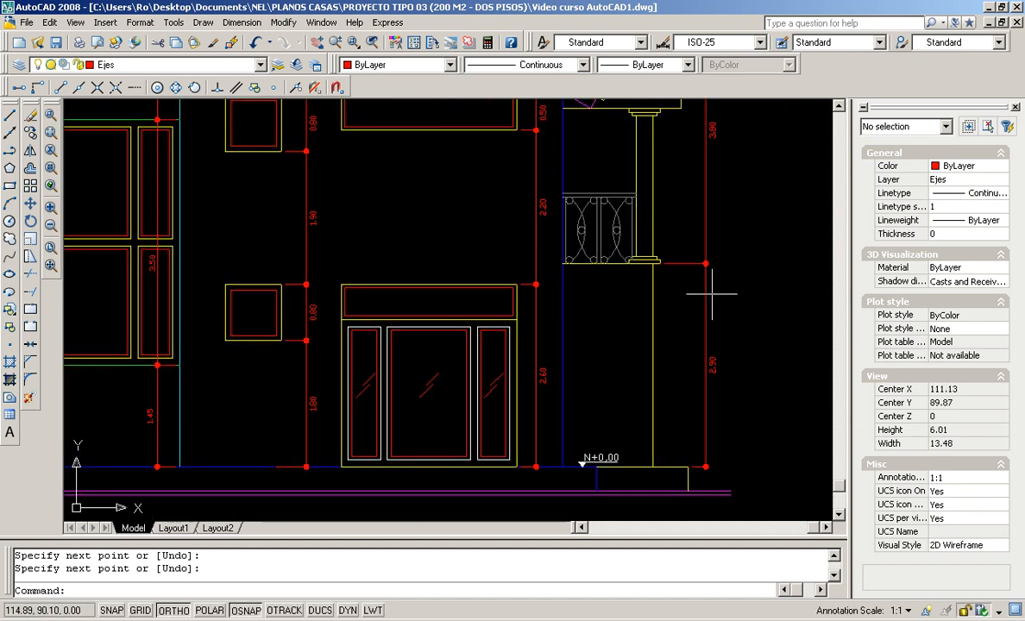
{"action": "scroll", "coordinate": [269, 319], "scroll_direction": "down", "scroll_amount": 4}
{"action": "middle_click_drag", "start_coordinate": [245, 336], "coordinate": [601, 354]}
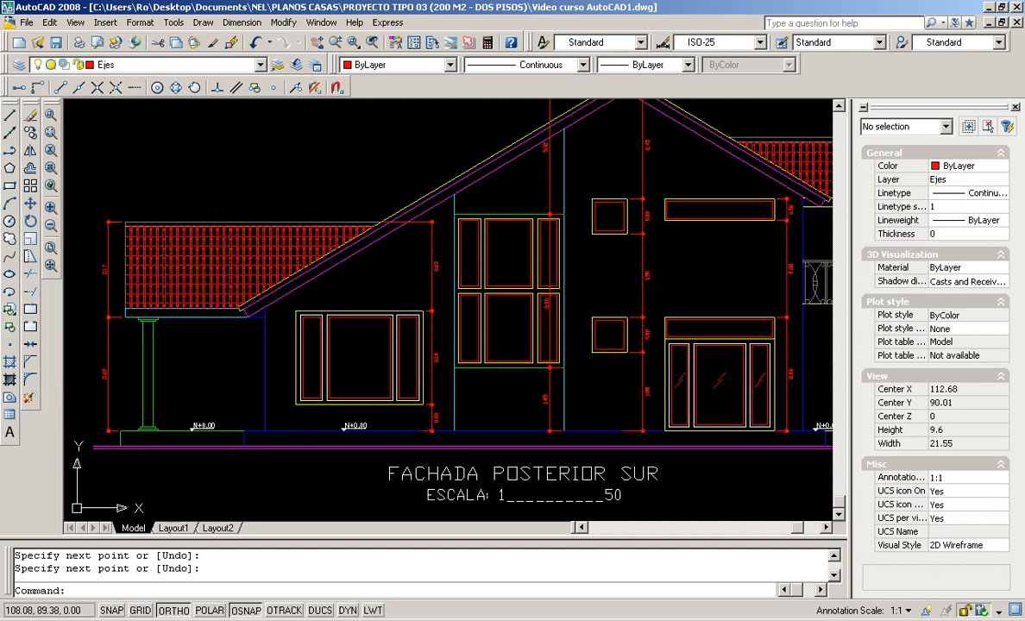
{"action": "scroll", "coordinate": [344, 382], "scroll_direction": "up", "scroll_amount": 4}
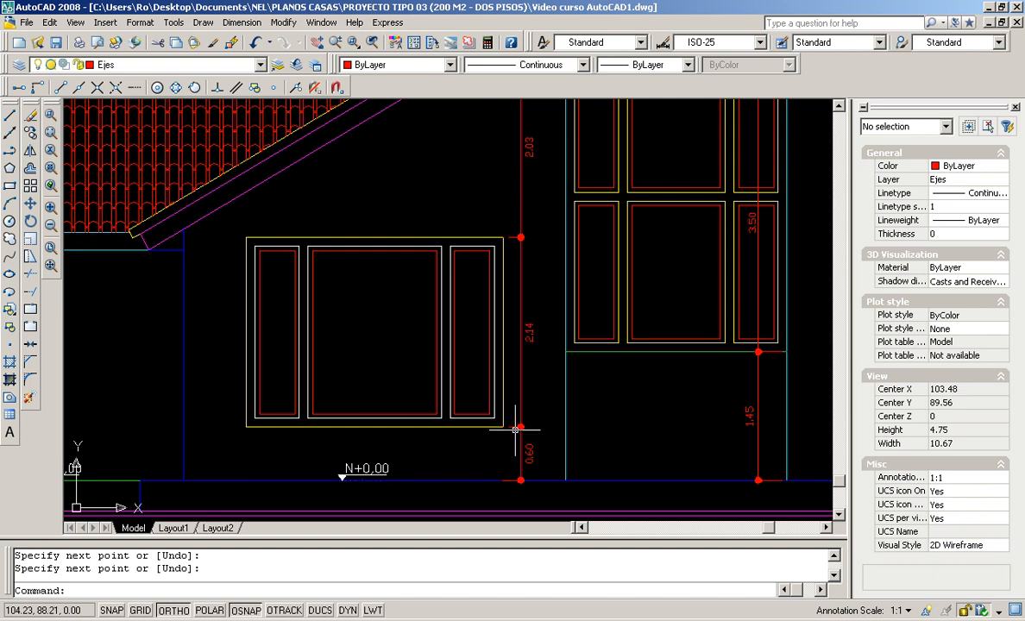
{"action": "scroll", "coordinate": [485, 430], "scroll_direction": "down", "scroll_amount": 8}
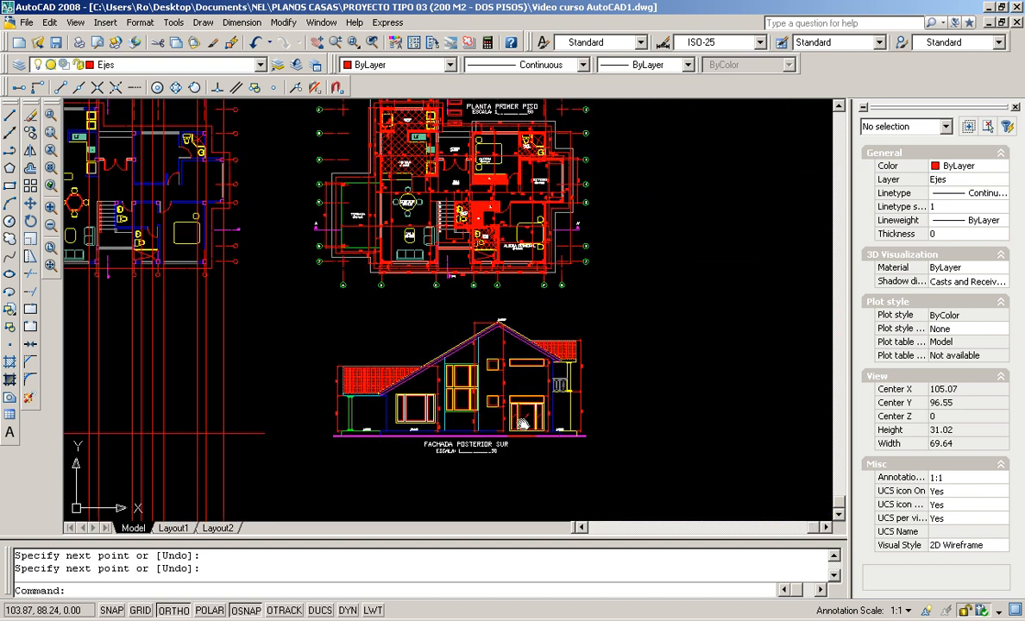
{"action": "middle_click_drag", "start_coordinate": [522, 423], "coordinate": [687, 426]}
{"action": "scroll", "coordinate": [289, 427], "scroll_direction": "up", "scroll_amount": 6}
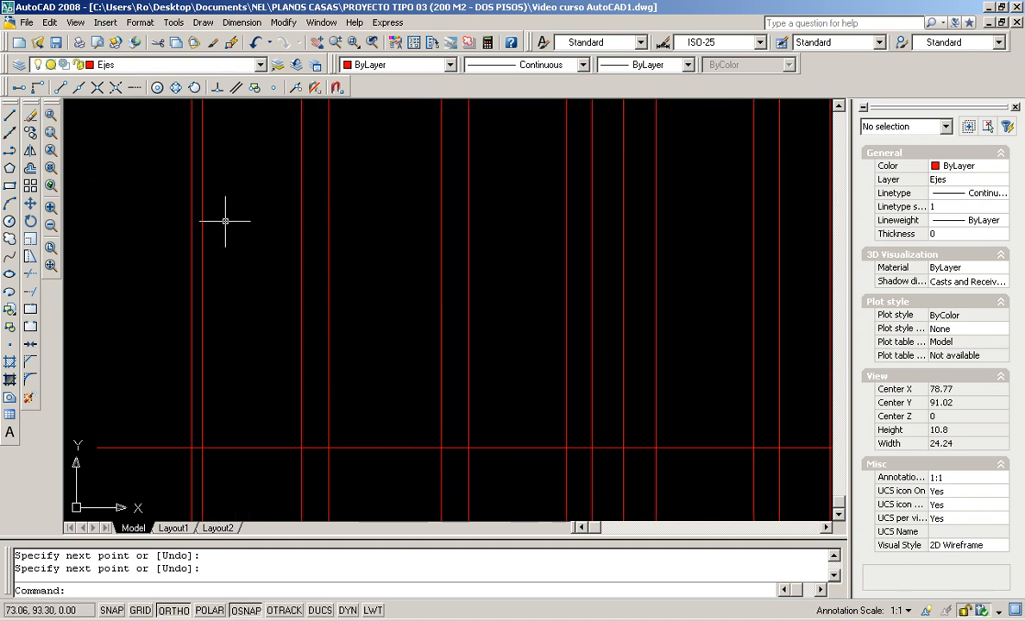
Offset the horizontal base line 0.6 upward
{"action": "left_click", "coordinate": [30, 167]}
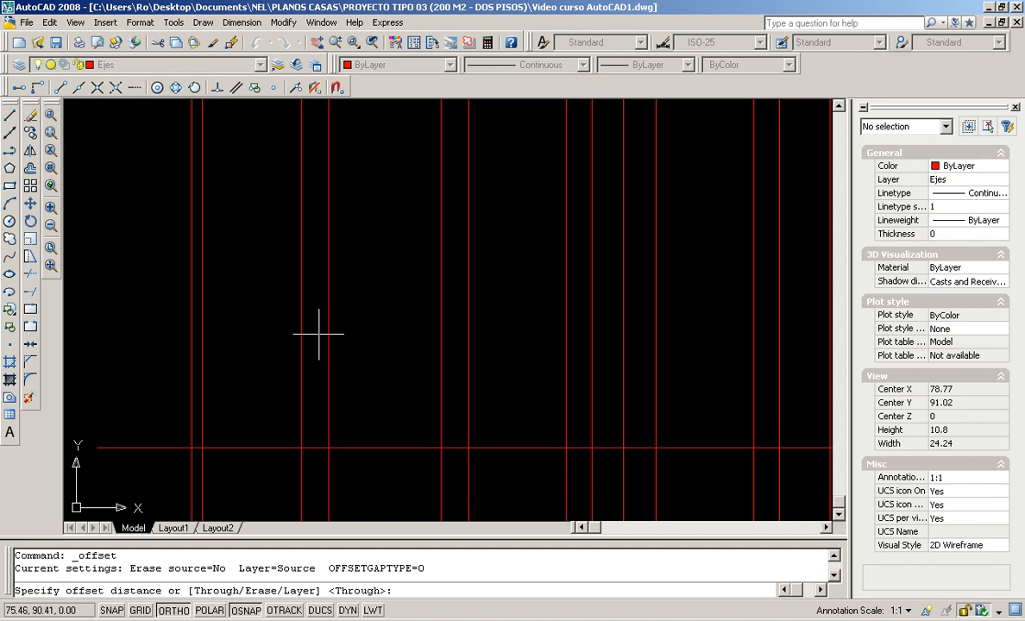
{"action": "type", "text": "0.6"}
{"action": "key", "text": "Return"}
{"action": "left_click", "coordinate": [410, 449]}
{"action": "left_click", "coordinate": [403, 378]}
{"action": "key", "text": "Return"}
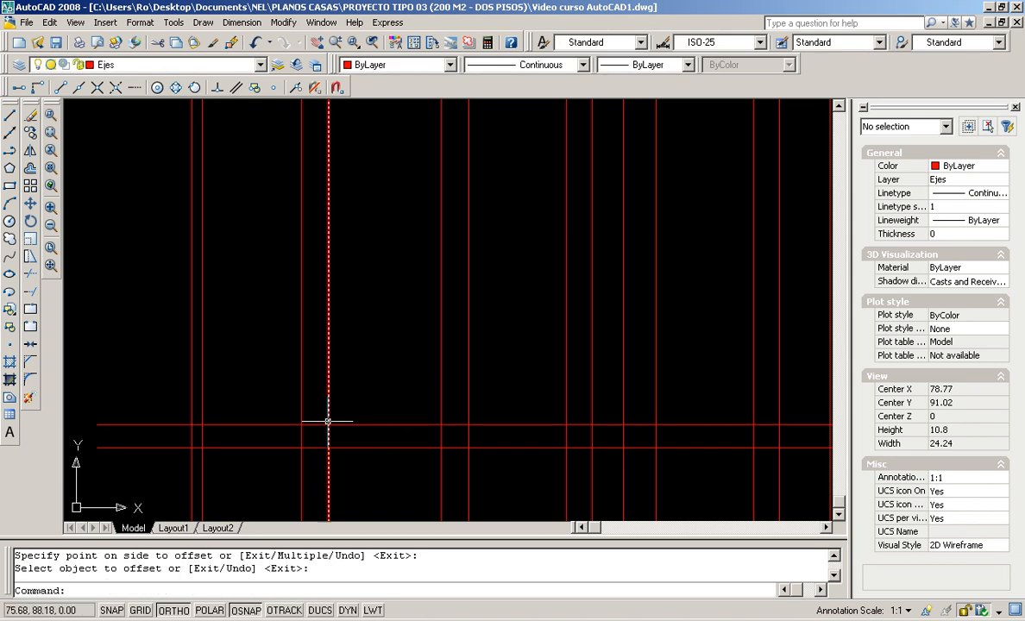
{"action": "scroll", "coordinate": [444, 420], "scroll_direction": "down", "scroll_amount": 6}
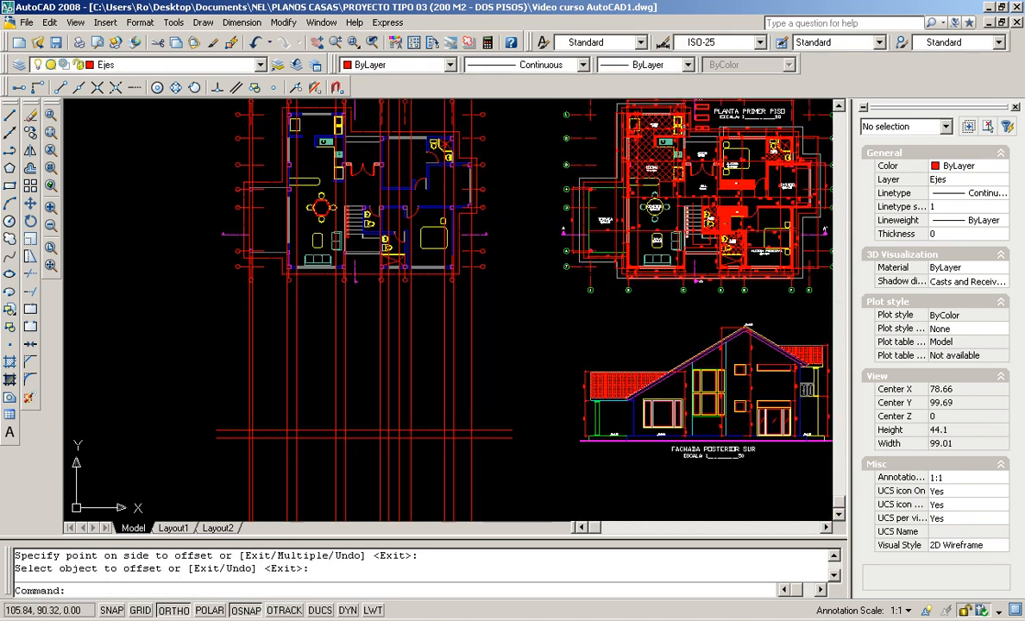
{"action": "scroll", "coordinate": [675, 419], "scroll_direction": "up", "scroll_amount": 2}
{"action": "scroll", "coordinate": [675, 420], "scroll_direction": "up", "scroll_amount": 4}
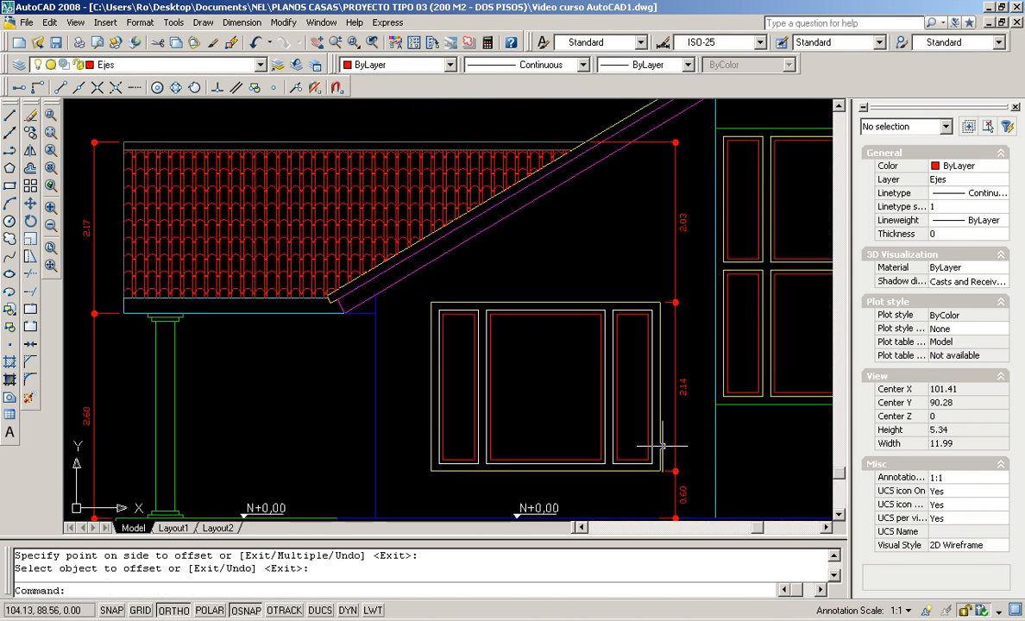
{"action": "scroll", "coordinate": [560, 311], "scroll_direction": "down", "scroll_amount": 4}
{"action": "middle_click_drag", "start_coordinate": [284, 360], "coordinate": [525, 369]}
{"action": "scroll", "coordinate": [289, 368], "scroll_direction": "up", "scroll_amount": 3}
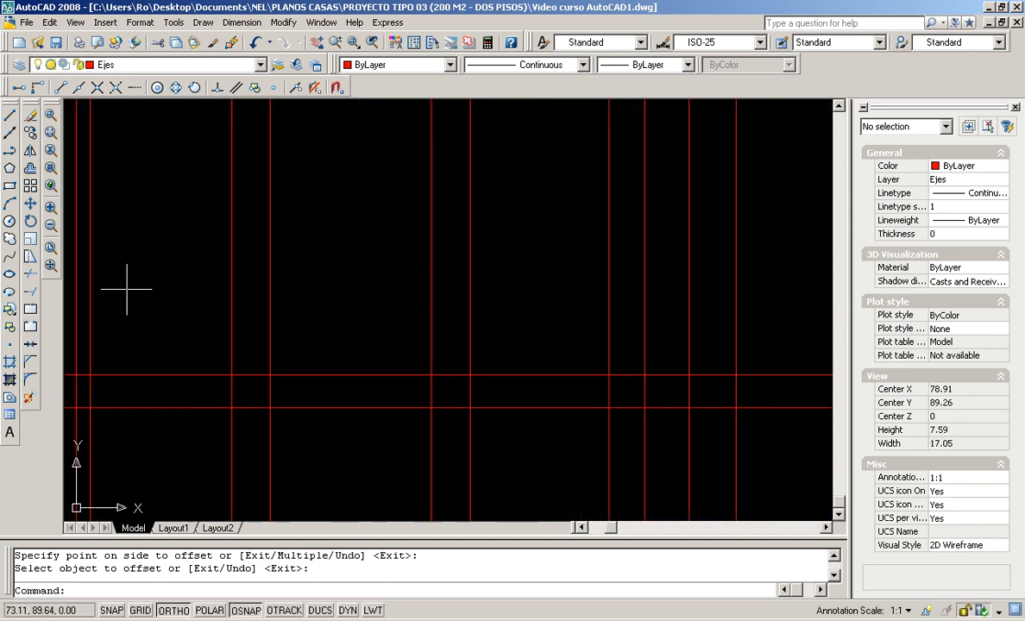
Offset the new 0.6 line a further 2.14 upward
{"action": "left_click", "coordinate": [30, 168]}
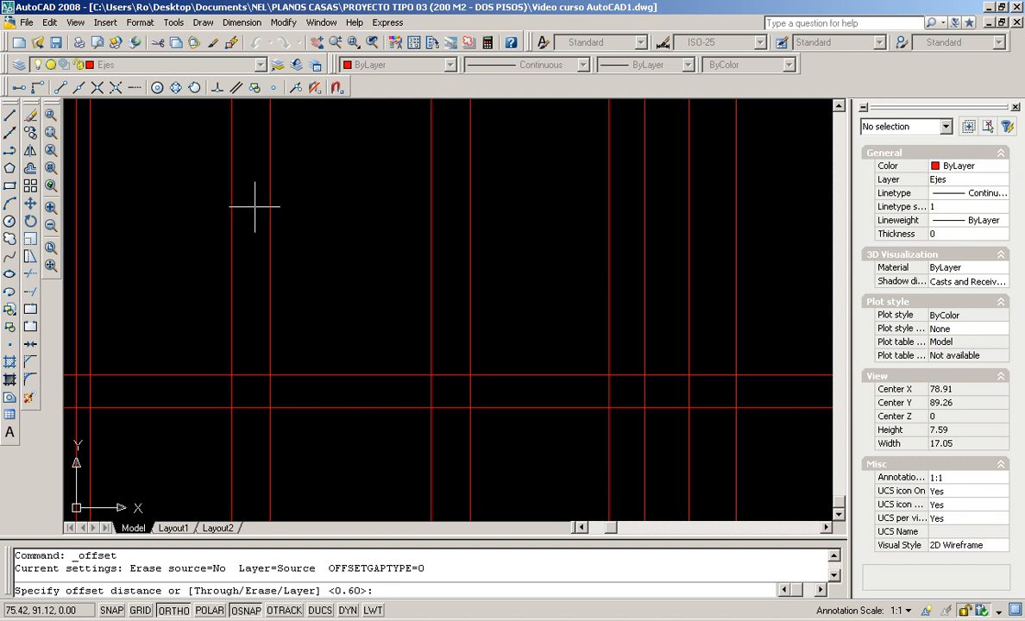
{"action": "type", "text": "2.14"}
{"action": "key", "text": "Return"}
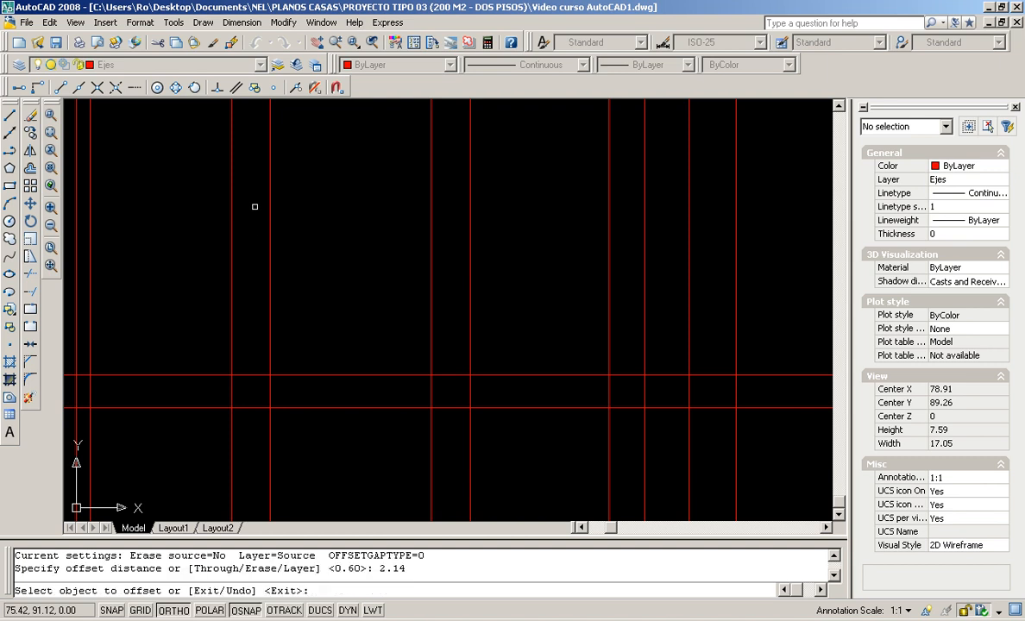
{"action": "left_click", "coordinate": [322, 375]}
{"action": "left_click", "coordinate": [334, 310]}
{"action": "key", "text": "Return"}
{"action": "scroll", "coordinate": [341, 299], "scroll_direction": "down", "scroll_amount": 3}
{"action": "scroll", "coordinate": [355, 293], "scroll_direction": "up", "scroll_amount": 3}
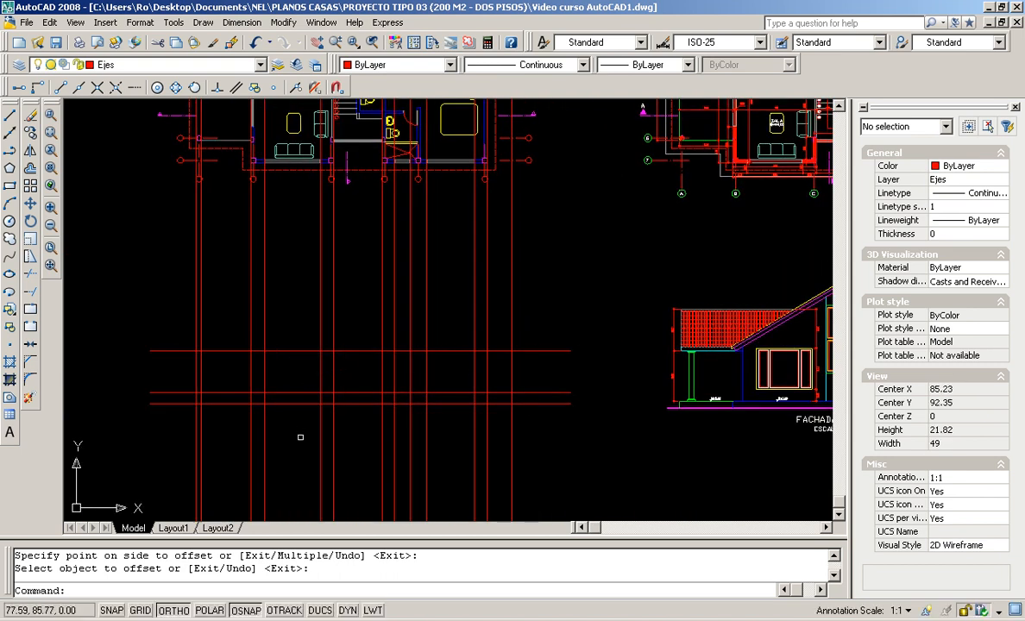
{"action": "scroll", "coordinate": [269, 382], "scroll_direction": "up", "scroll_amount": 3}
{"action": "middle_click_drag", "start_coordinate": [290, 267], "coordinate": [326, 360]}
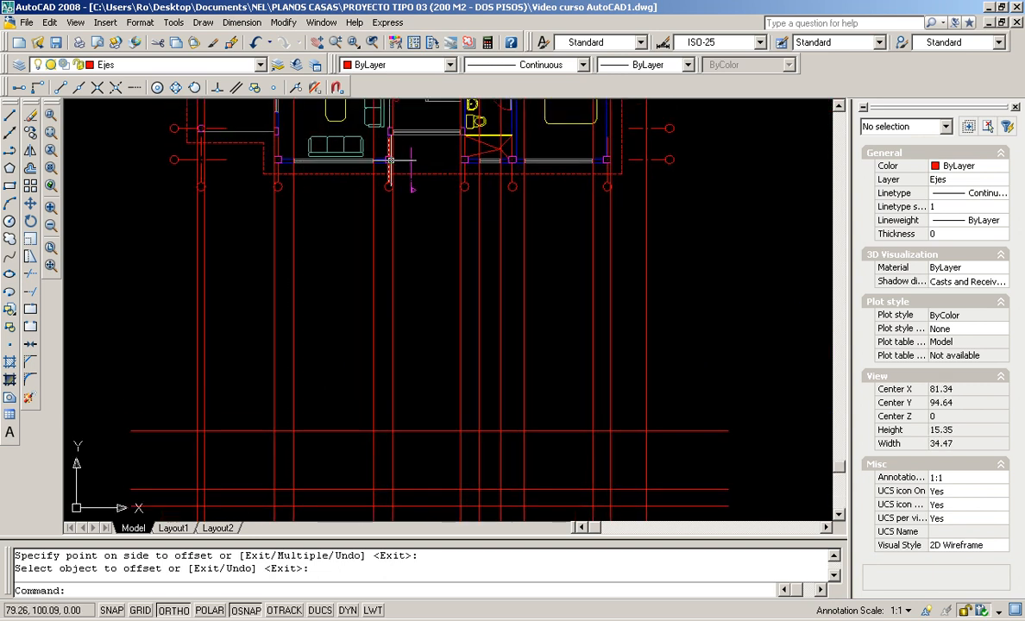
{"action": "scroll", "coordinate": [326, 151], "scroll_direction": "up", "scroll_amount": 6}
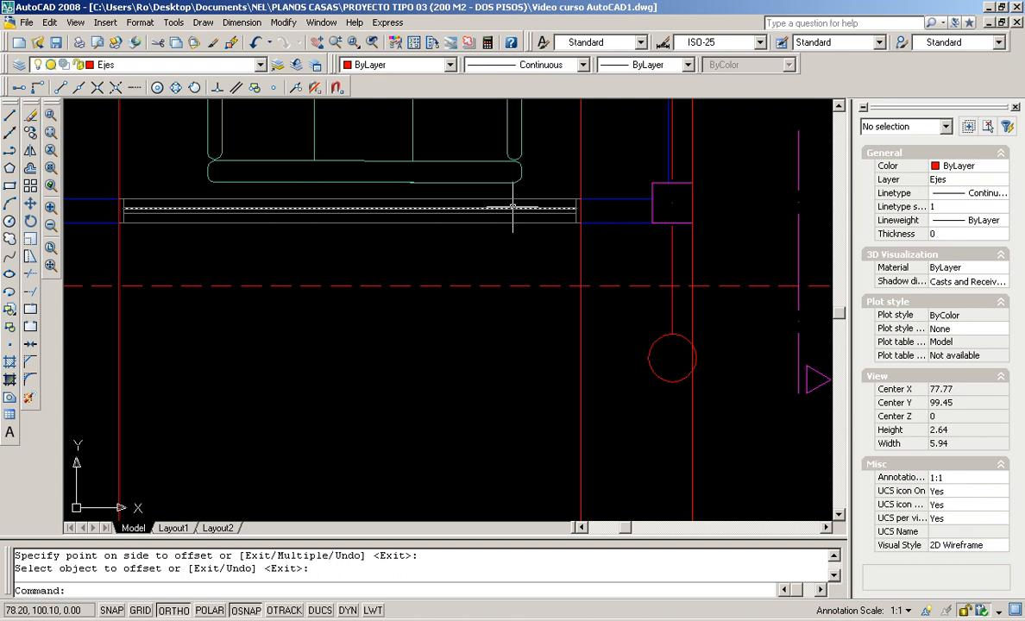
{"action": "scroll", "coordinate": [477, 207], "scroll_direction": "down", "scroll_amount": 6}
{"action": "middle_click_drag", "start_coordinate": [443, 413], "coordinate": [439, 396]}
{"action": "scroll", "coordinate": [434, 431], "scroll_direction": "up", "scroll_amount": 2}
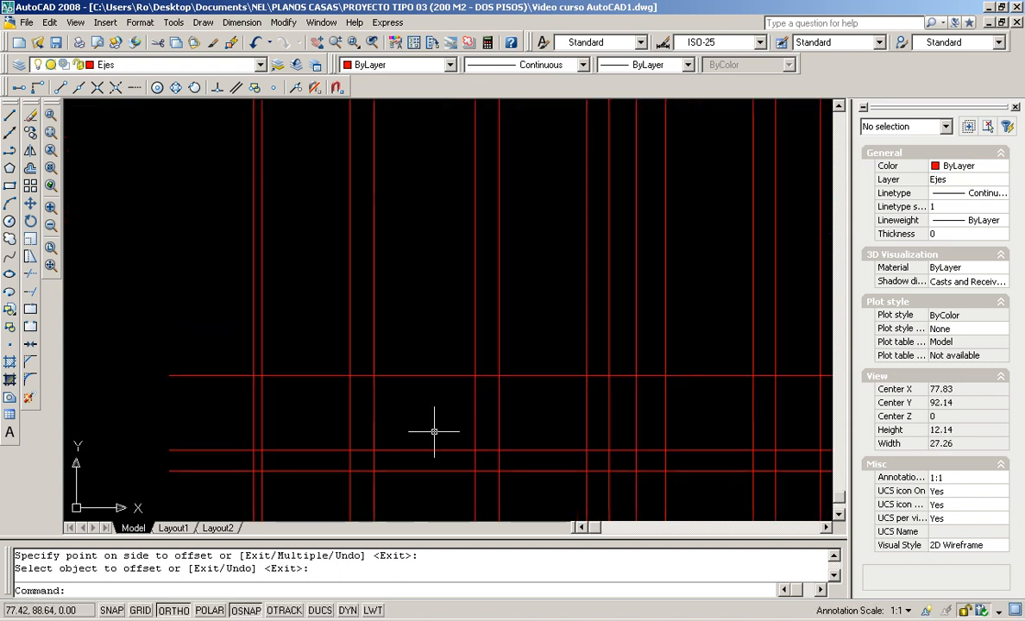
Fillet the rectangle's left vertical axis to its bottom and top lines at radius 0
{"action": "left_click", "coordinate": [32, 380]}
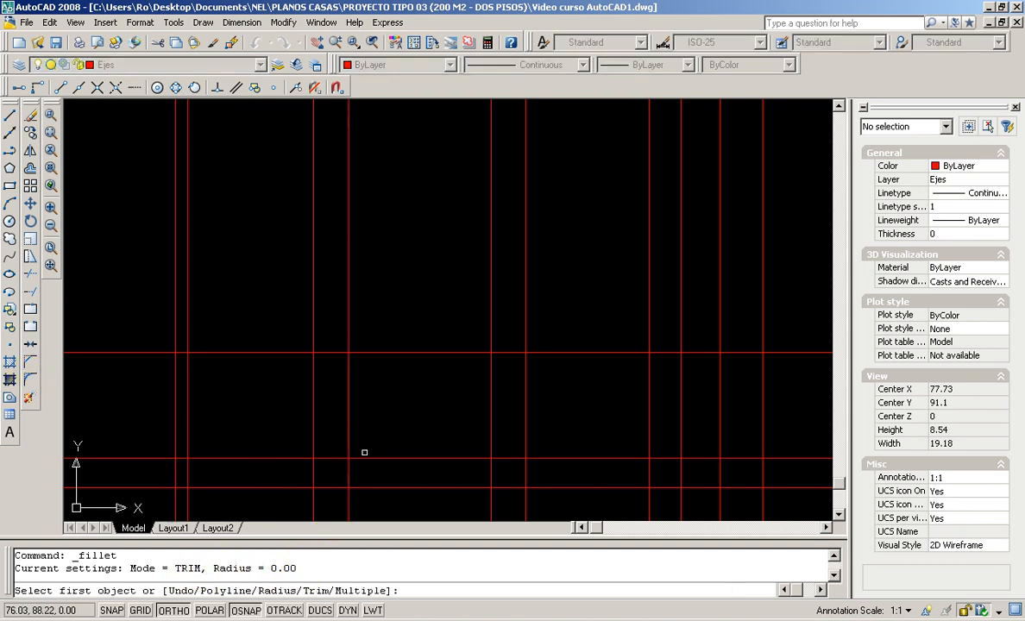
{"action": "left_click", "coordinate": [372, 459]}
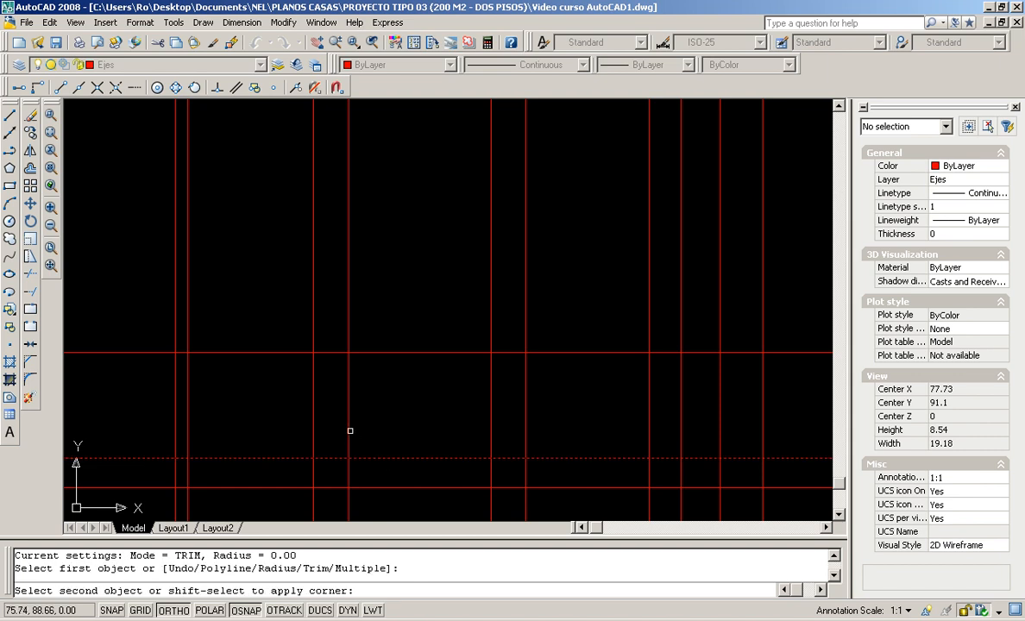
{"action": "left_click", "coordinate": [349, 428]}
{"action": "key", "text": "Return"}
{"action": "left_click", "coordinate": [349, 369]}
{"action": "left_click", "coordinate": [383, 352]}
{"action": "key", "text": "Return"}
Fillet the right side to the top and bottom lines, then zoom out to both plans and the elevation
{"action": "left_click", "coordinate": [479, 353]}
{"action": "left_click", "coordinate": [492, 375]}
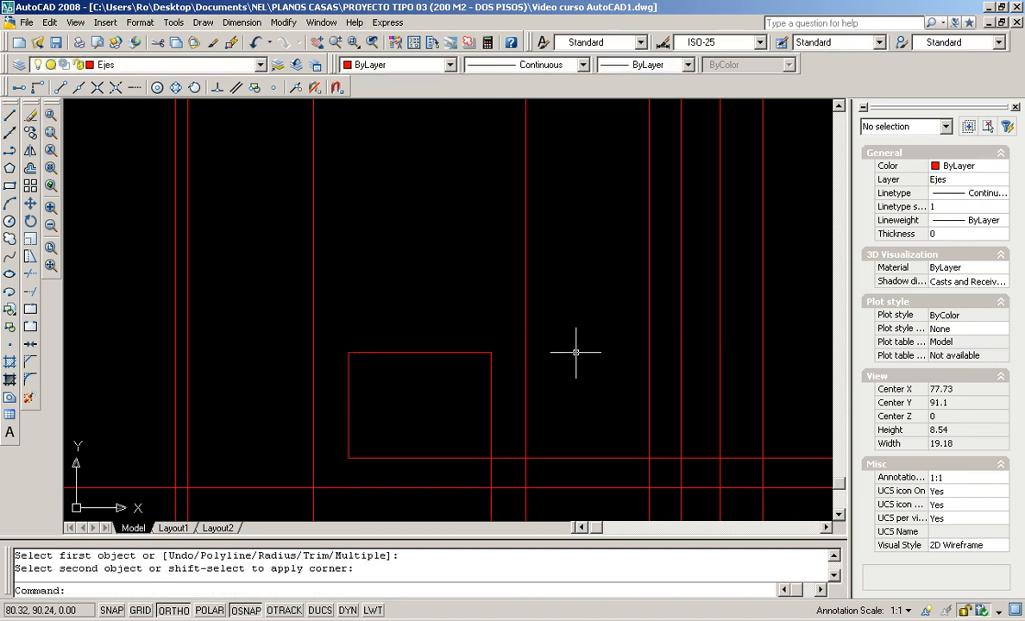
{"action": "key", "text": "Return"}
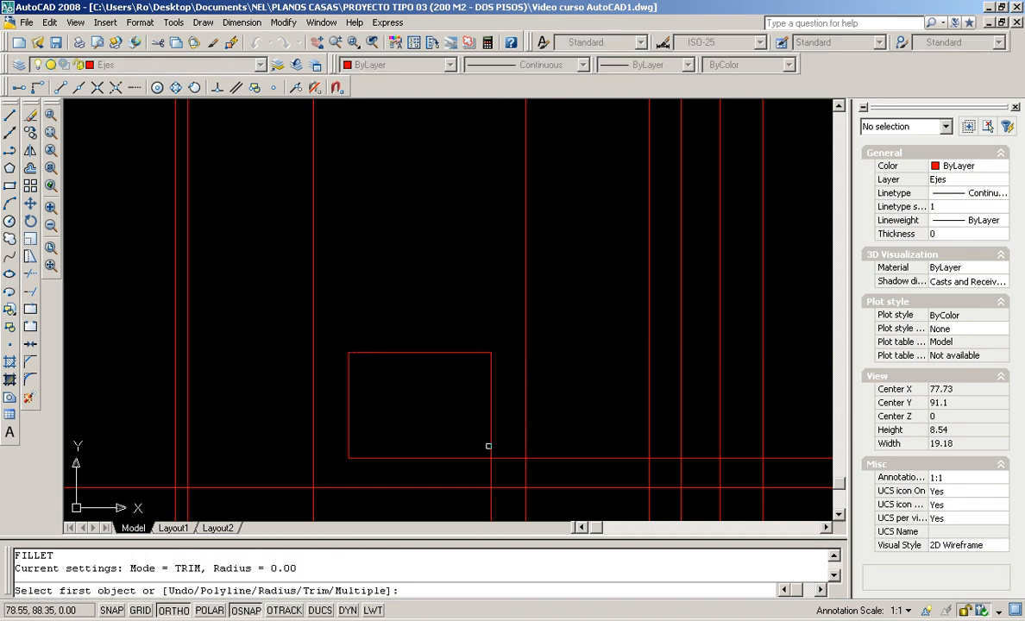
{"action": "left_click", "coordinate": [489, 447]}
{"action": "left_click", "coordinate": [480, 458]}
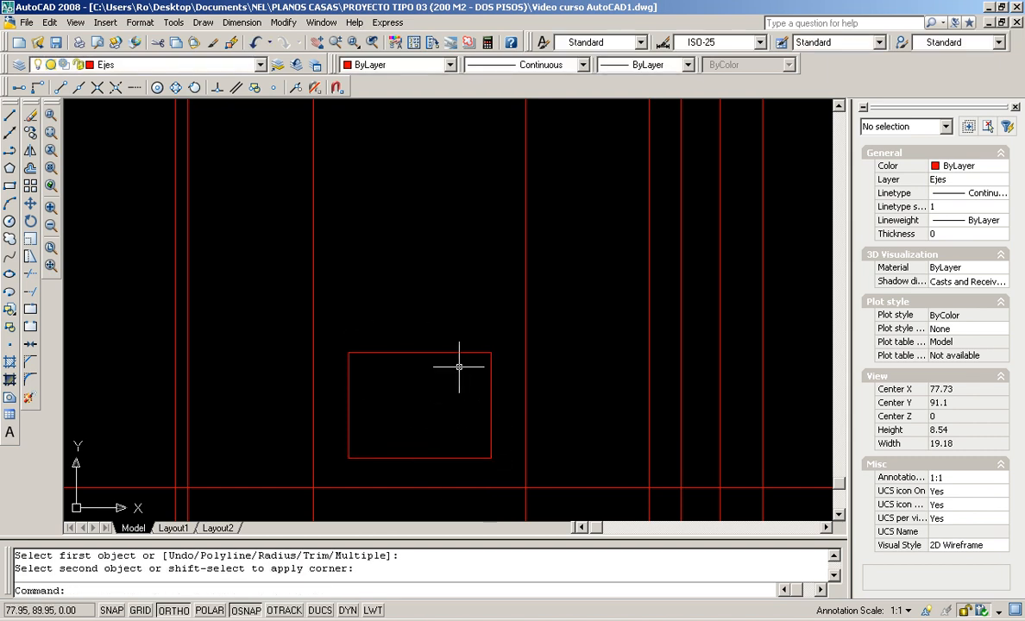
{"action": "scroll", "coordinate": [518, 319], "scroll_direction": "down", "scroll_amount": 4}
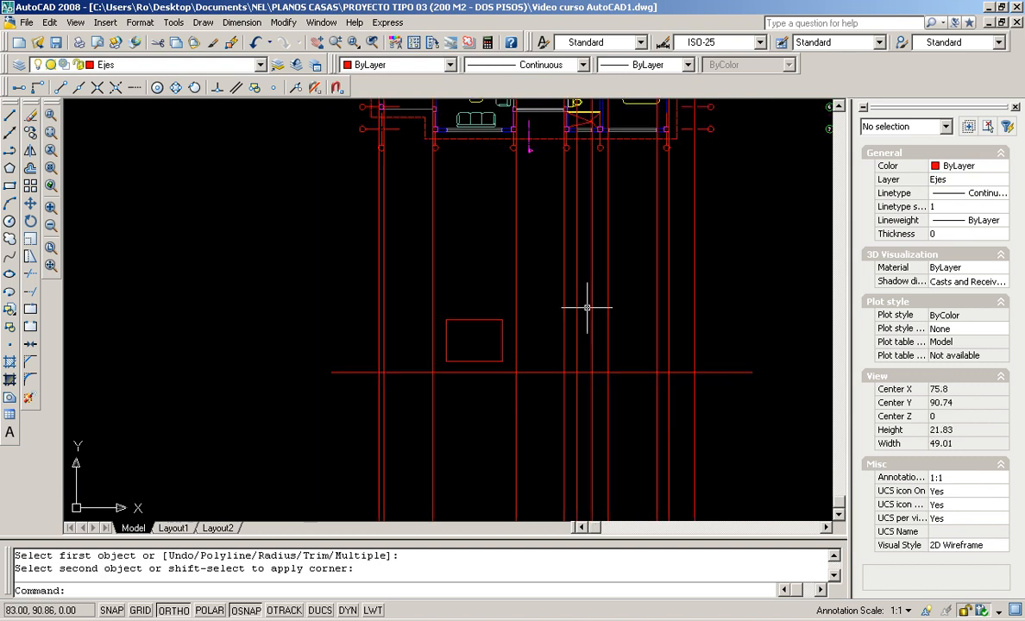
{"action": "scroll", "coordinate": [586, 308], "scroll_direction": "down", "scroll_amount": 2}
{"action": "middle_click_drag", "start_coordinate": [583, 308], "coordinate": [493, 372]}
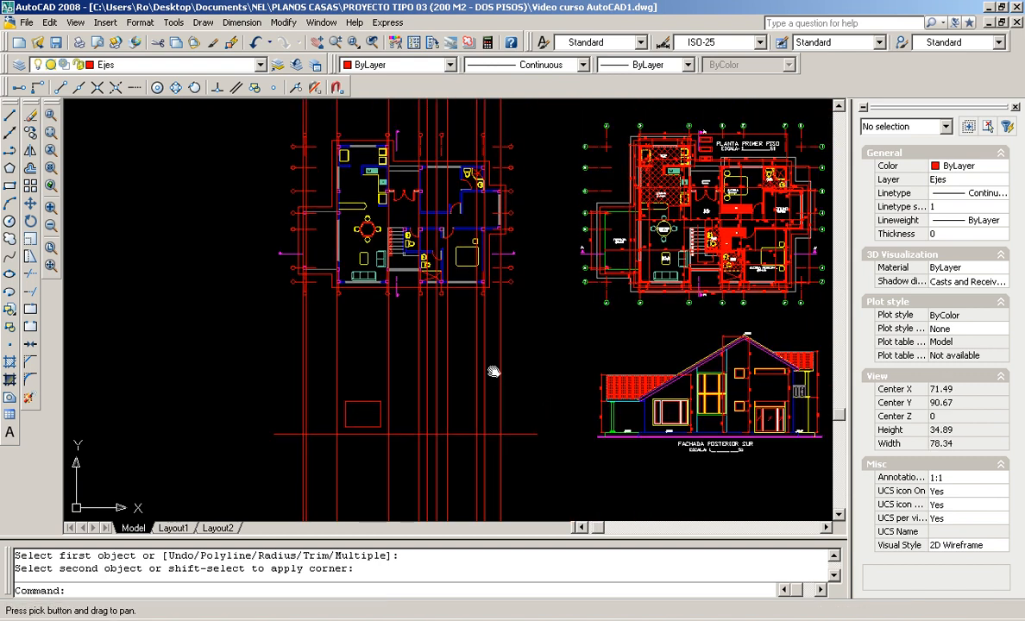
{"action": "scroll", "coordinate": [480, 384], "scroll_direction": "up", "scroll_amount": 2}
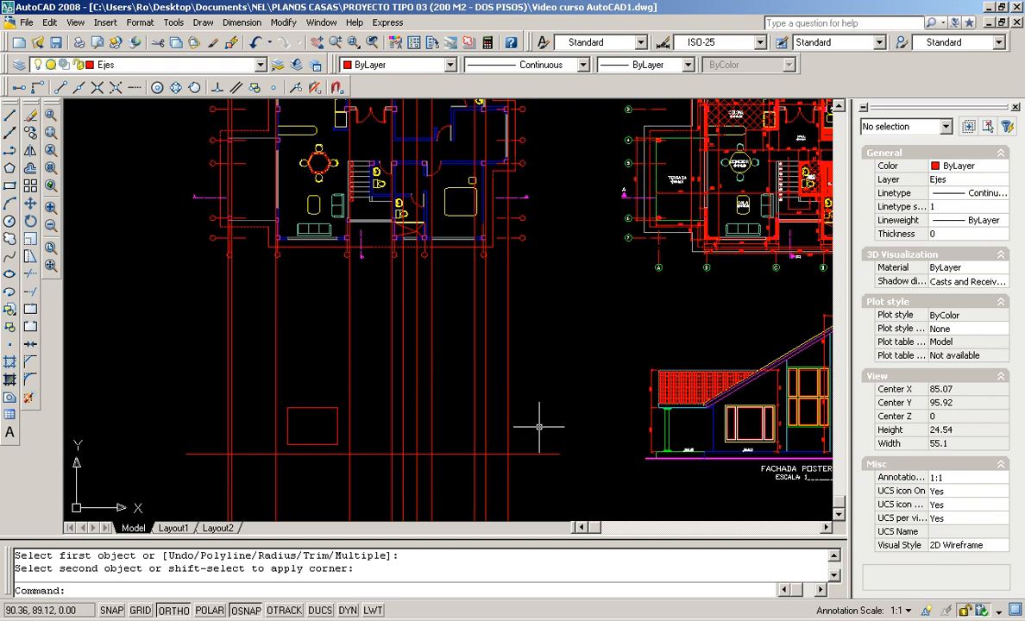
{"action": "scroll", "coordinate": [700, 444], "scroll_direction": "up", "scroll_amount": 5}
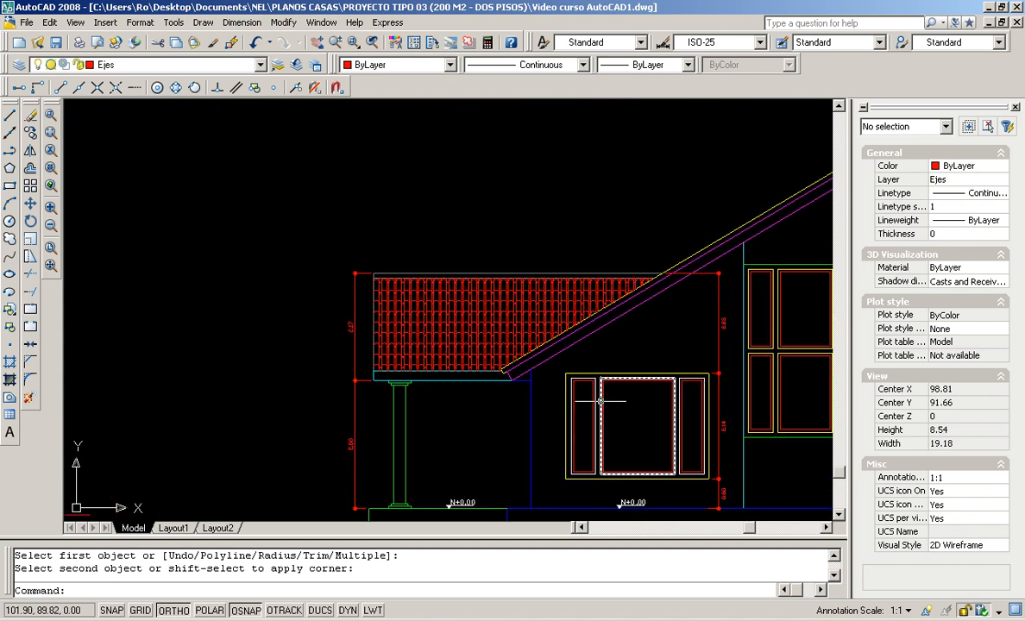
{"action": "scroll", "coordinate": [319, 384], "scroll_direction": "down", "scroll_amount": 4}
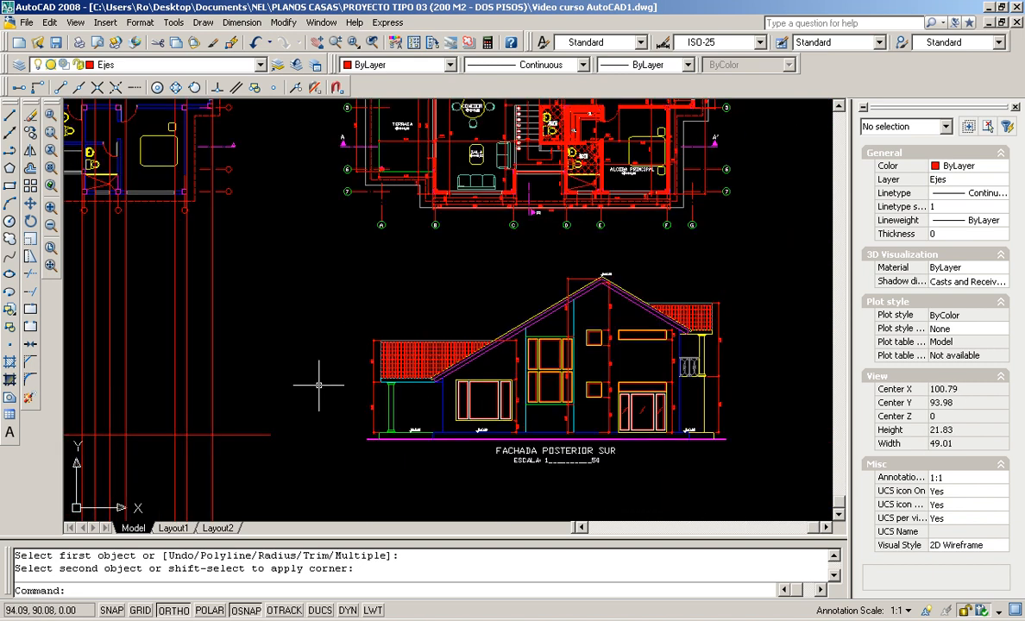
{"action": "middle_click_drag", "start_coordinate": [318, 385], "coordinate": [492, 391]}
{"action": "middle_click_drag", "start_coordinate": [402, 398], "coordinate": [478, 398]}
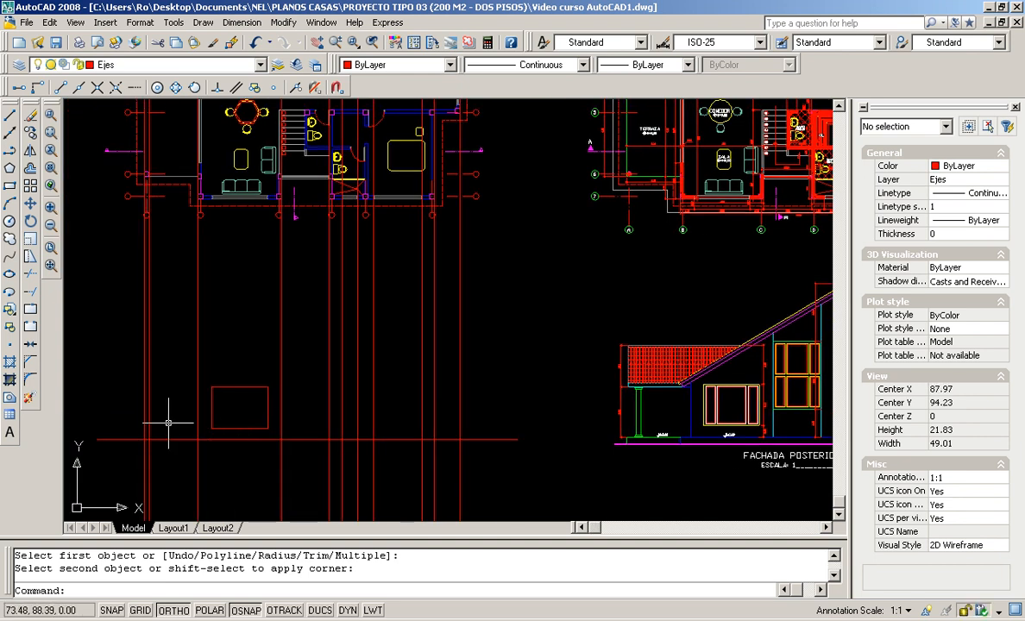
{"action": "scroll", "coordinate": [638, 414], "scroll_direction": "up", "scroll_amount": 8}
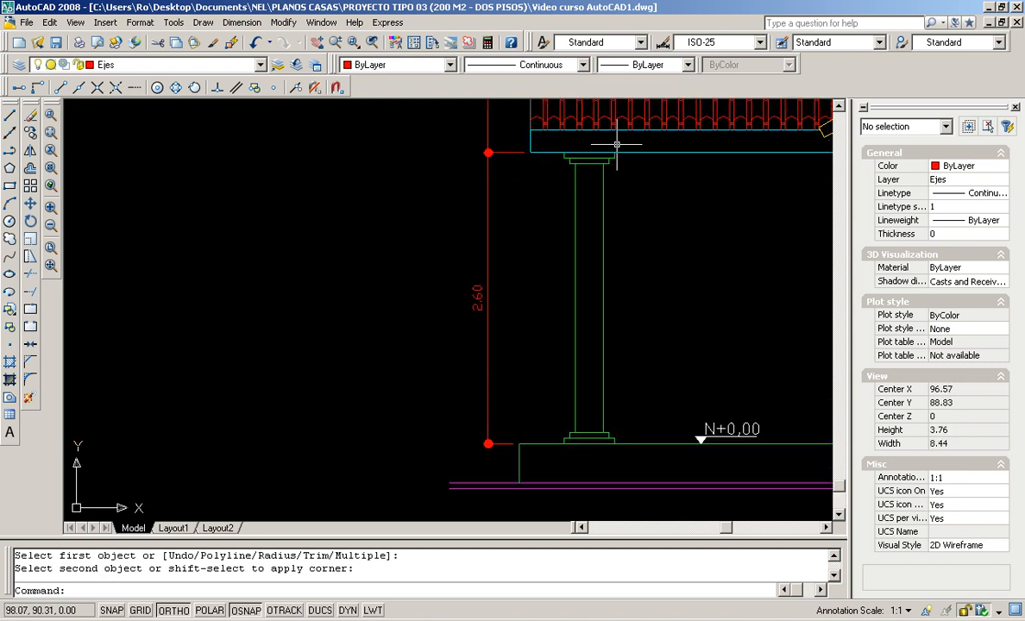
{"action": "scroll", "coordinate": [604, 144], "scroll_direction": "down", "scroll_amount": 8}
{"action": "middle_click_drag", "start_coordinate": [256, 268], "coordinate": [673, 430]}
{"action": "scroll", "coordinate": [385, 352], "scroll_direction": "up", "scroll_amount": 3}
{"action": "scroll", "coordinate": [361, 357], "scroll_direction": "up", "scroll_amount": 2}
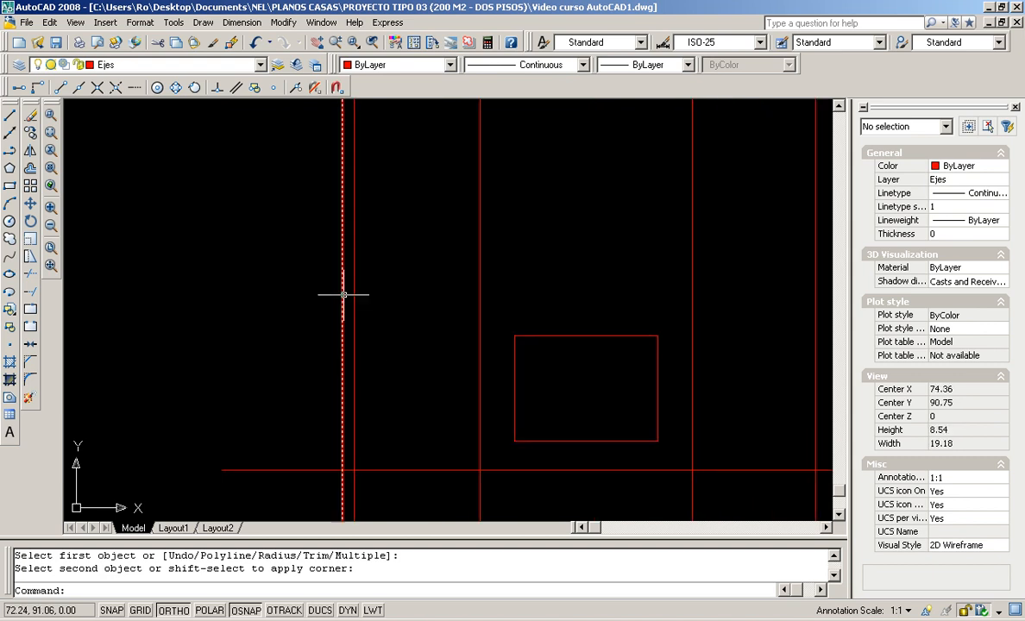
Offset the bottom line 2.6 upward to make the column's top edge
{"action": "left_click", "coordinate": [30, 168]}
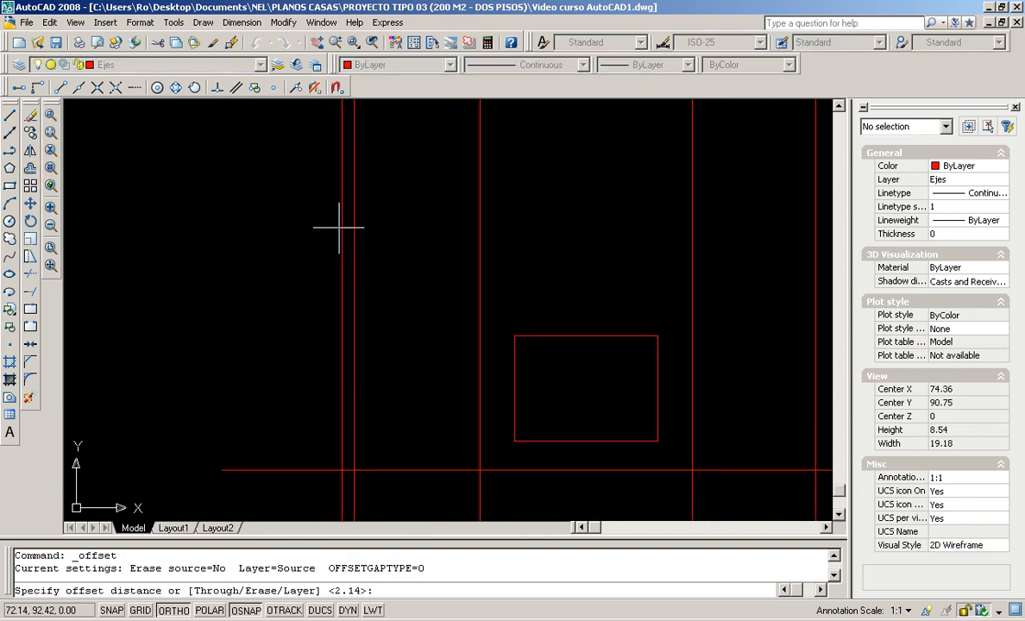
{"action": "key", "text": "Return"}
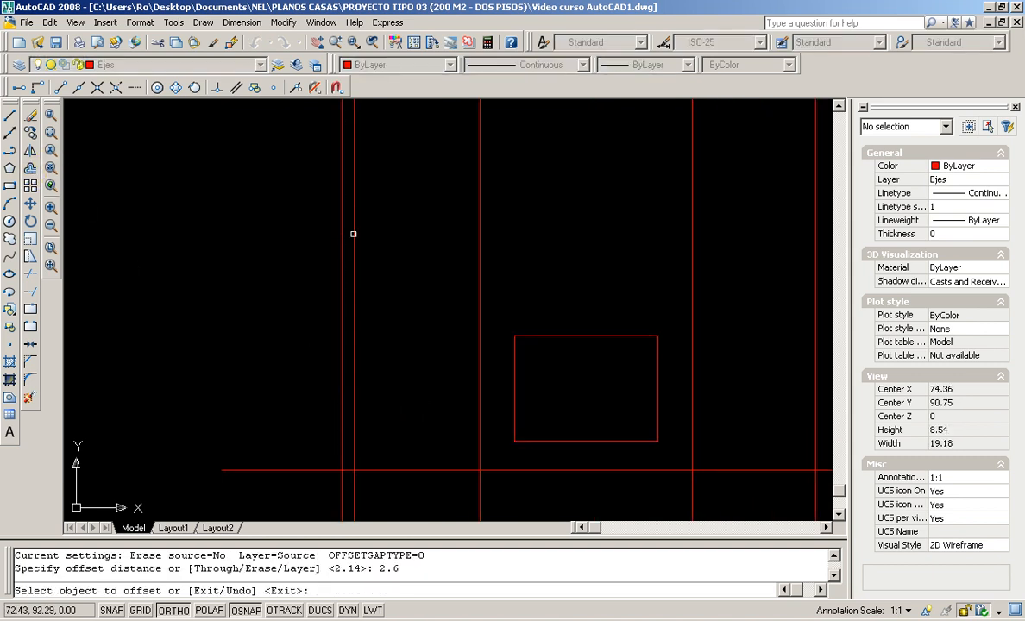
{"action": "left_click", "coordinate": [370, 470]}
{"action": "left_click", "coordinate": [375, 419]}
{"action": "key", "text": "Return"}
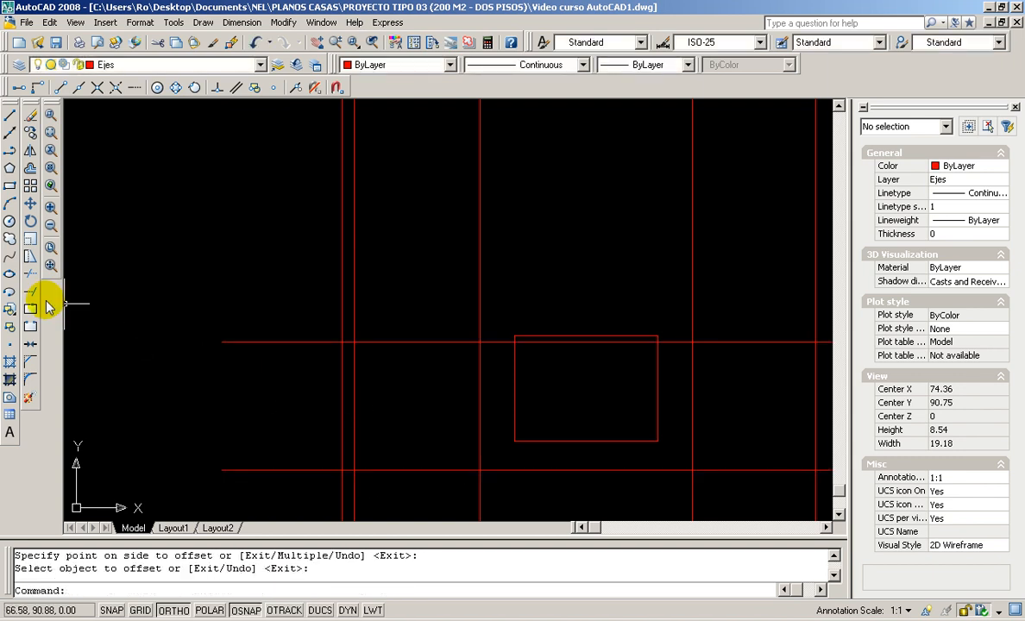
Trim the vertical lines off above the new 2.6 offset line
{"action": "left_click", "coordinate": [30, 274]}
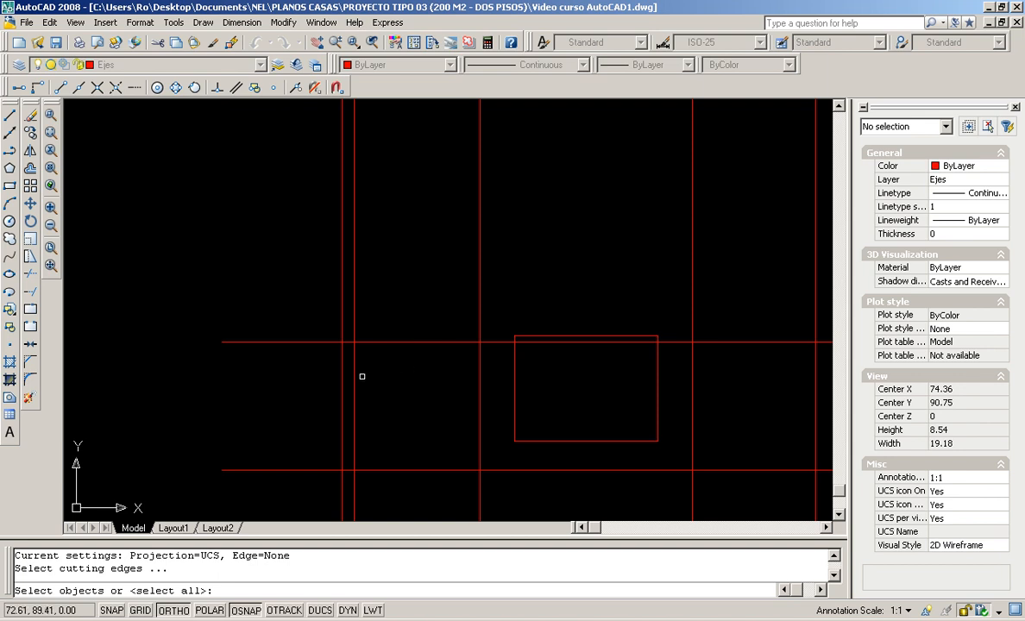
{"action": "key", "text": "Return"}
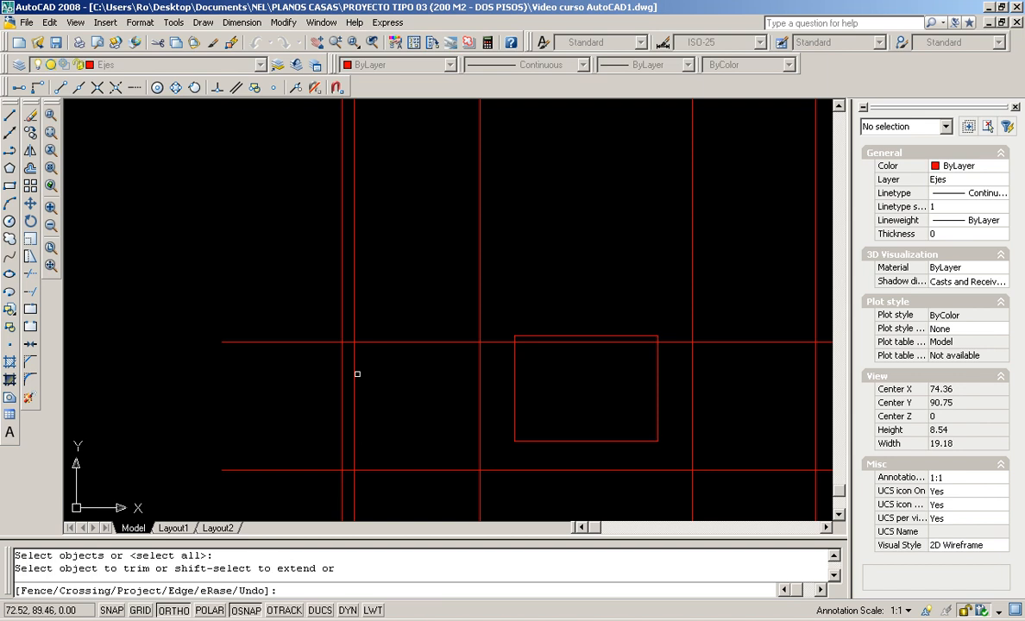
{"action": "key", "text": "Return"}
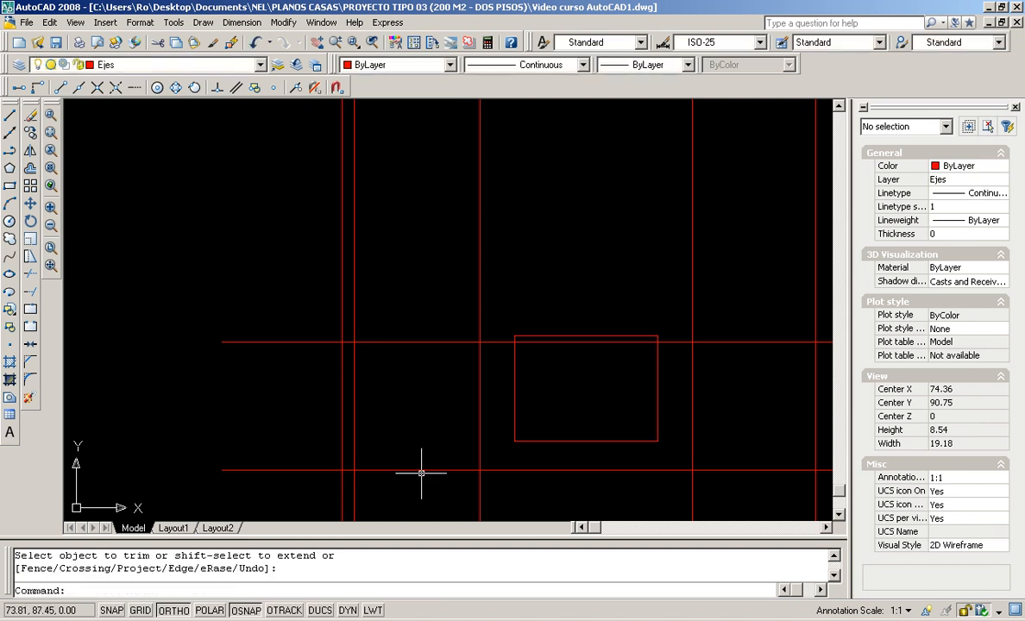
{"action": "left_click", "coordinate": [30, 275]}
{"action": "left_click", "coordinate": [399, 340]}
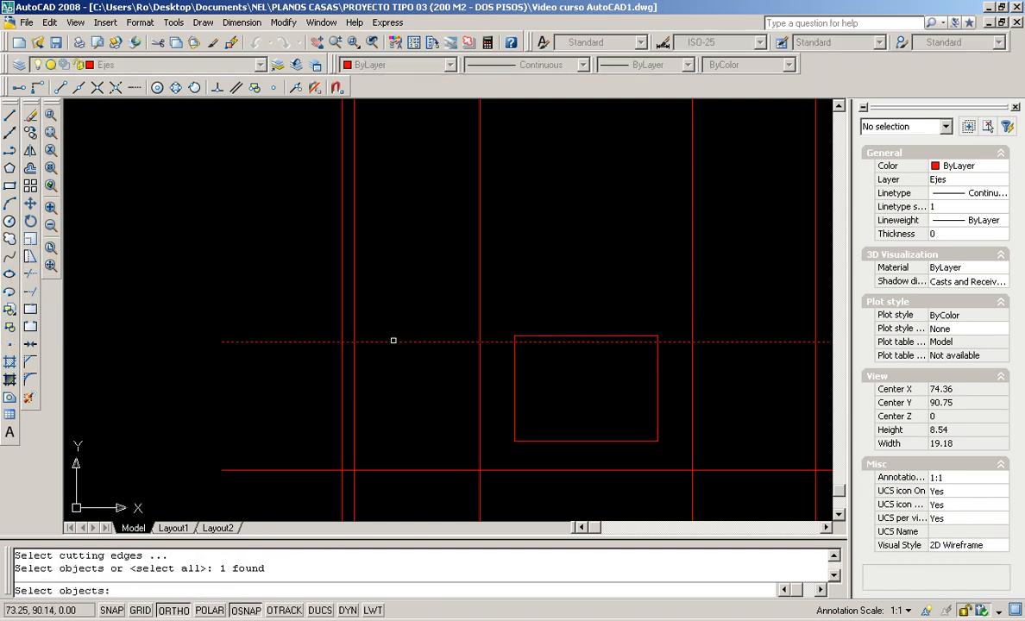
{"action": "key", "text": "Return"}
{"action": "left_click", "coordinate": [366, 320]}
{"action": "left_click", "coordinate": [285, 326]}
{"action": "key", "text": "Return"}
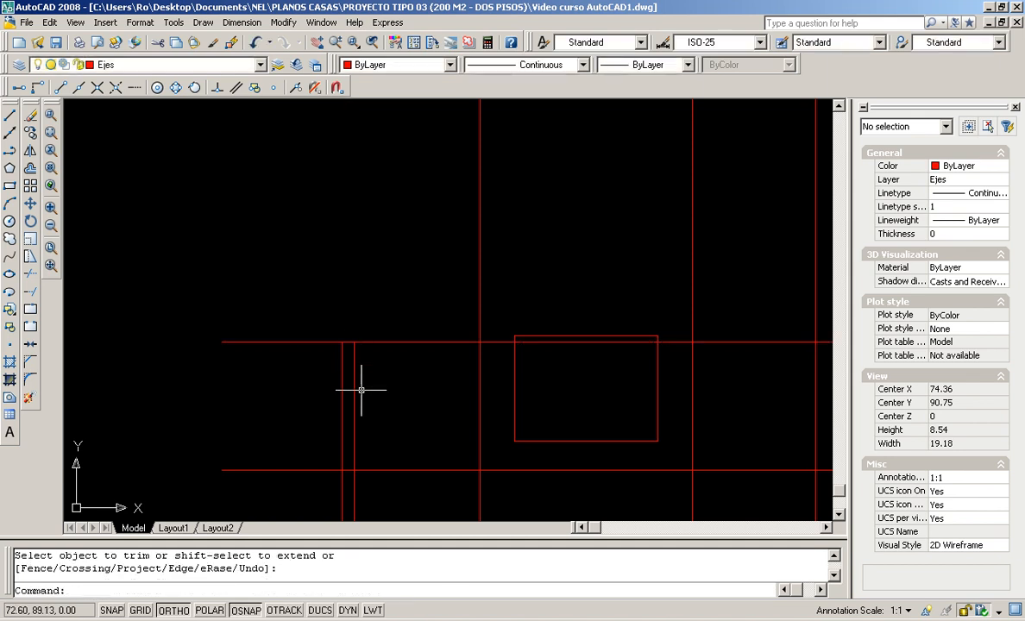
Trim the offset line back to the two verticals to close the narrow column outline
{"action": "key", "text": "Return"}
{"action": "left_click", "coordinate": [369, 394]}
{"action": "left_click", "coordinate": [306, 395]}
{"action": "key", "text": "Return"}
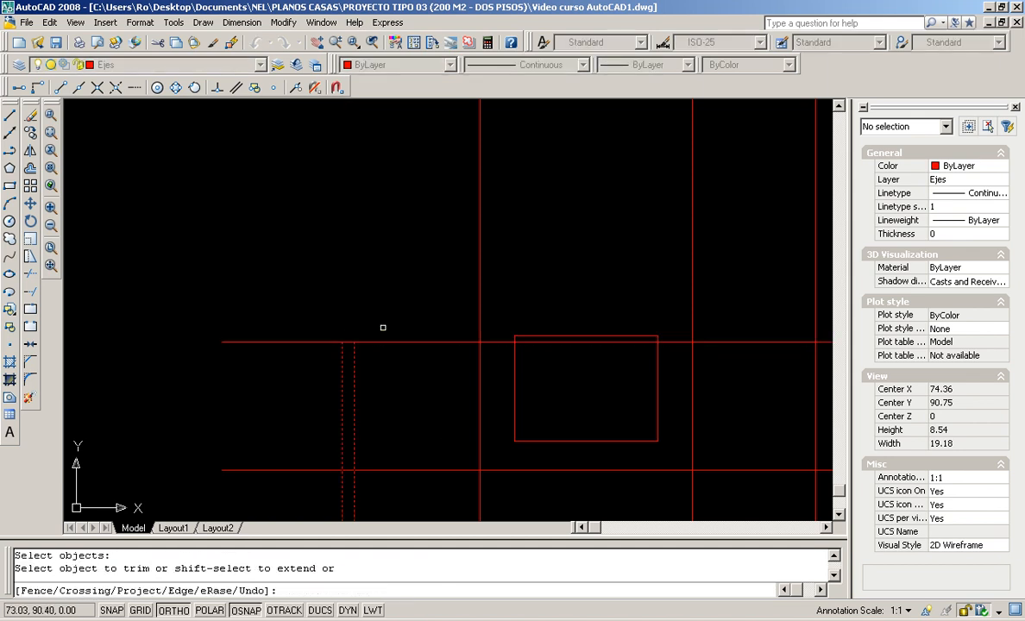
{"action": "left_click", "coordinate": [389, 319]}
{"action": "left_click", "coordinate": [377, 364]}
{"action": "left_click", "coordinate": [318, 330]}
{"action": "left_click", "coordinate": [298, 368]}
{"action": "key", "text": "Return"}
{"action": "scroll", "coordinate": [348, 375], "scroll_direction": "down", "scroll_amount": 4}
{"action": "scroll", "coordinate": [521, 402], "scroll_direction": "up", "scroll_amount": 2}
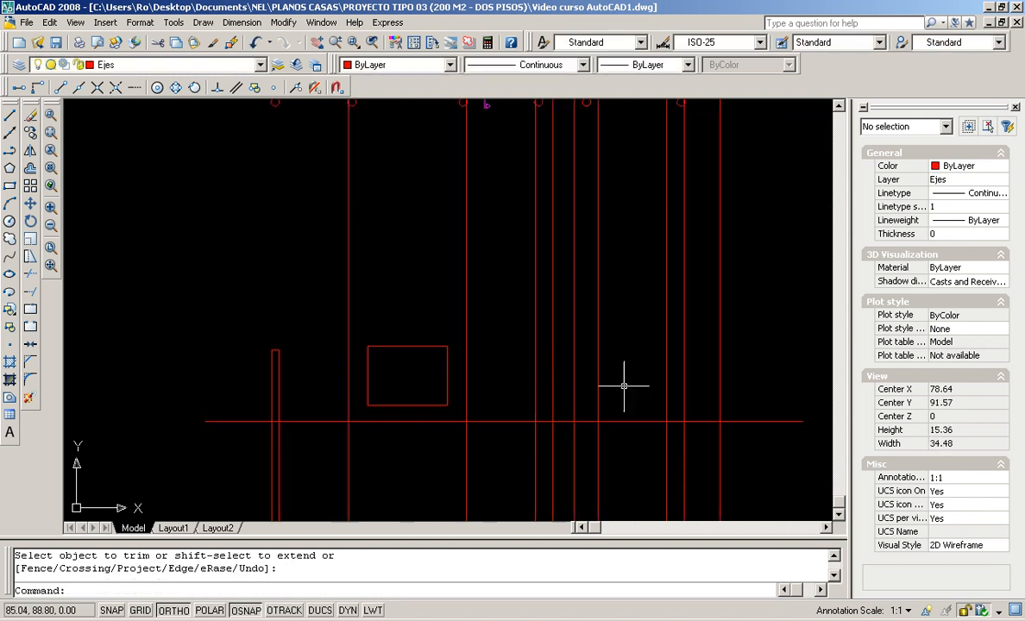
{"action": "scroll", "coordinate": [608, 384], "scroll_direction": "down", "scroll_amount": 2}
{"action": "middle_click_drag", "start_coordinate": [607, 390], "coordinate": [583, 424]}
{"action": "scroll", "coordinate": [583, 423], "scroll_direction": "up", "scroll_amount": 2}
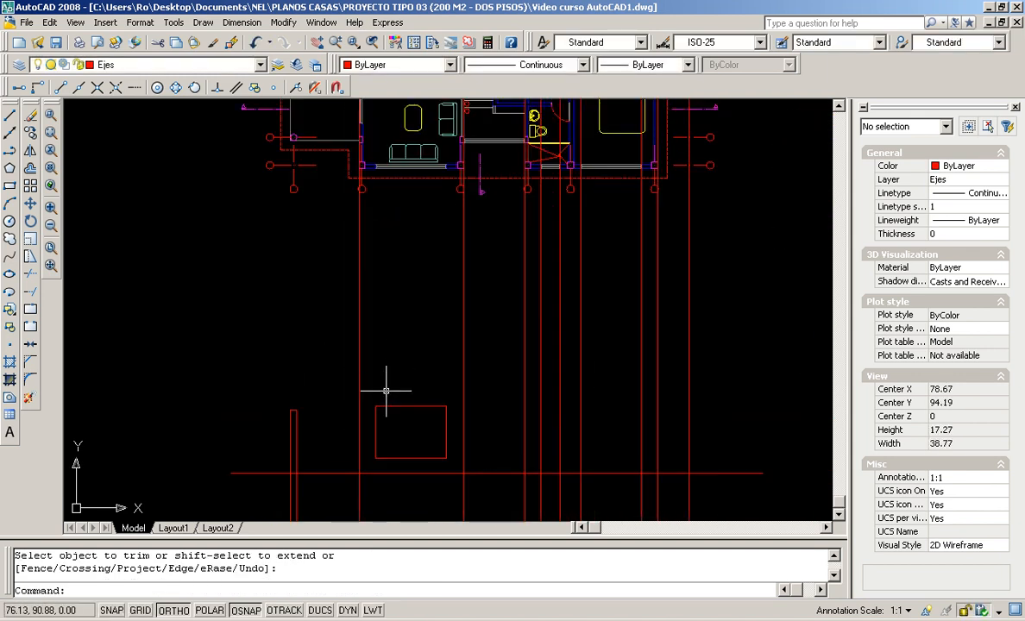
Trim the red axis lines so they end at the horizontal base line
{"action": "left_click", "coordinate": [31, 274]}
{"action": "middle_click_drag", "start_coordinate": [382, 457], "coordinate": [382, 409]}
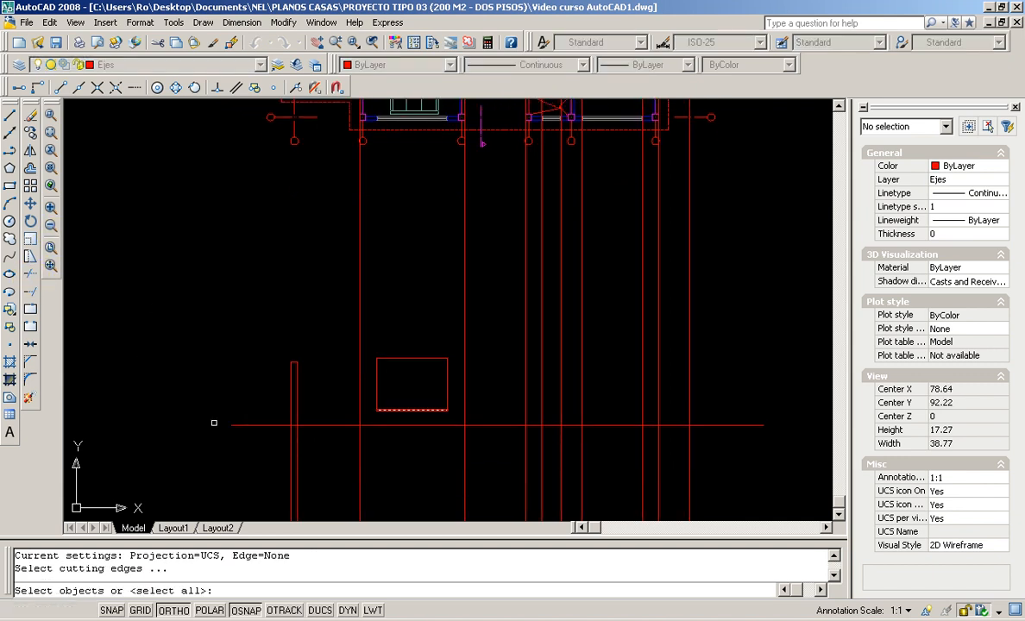
{"action": "left_click", "coordinate": [392, 422]}
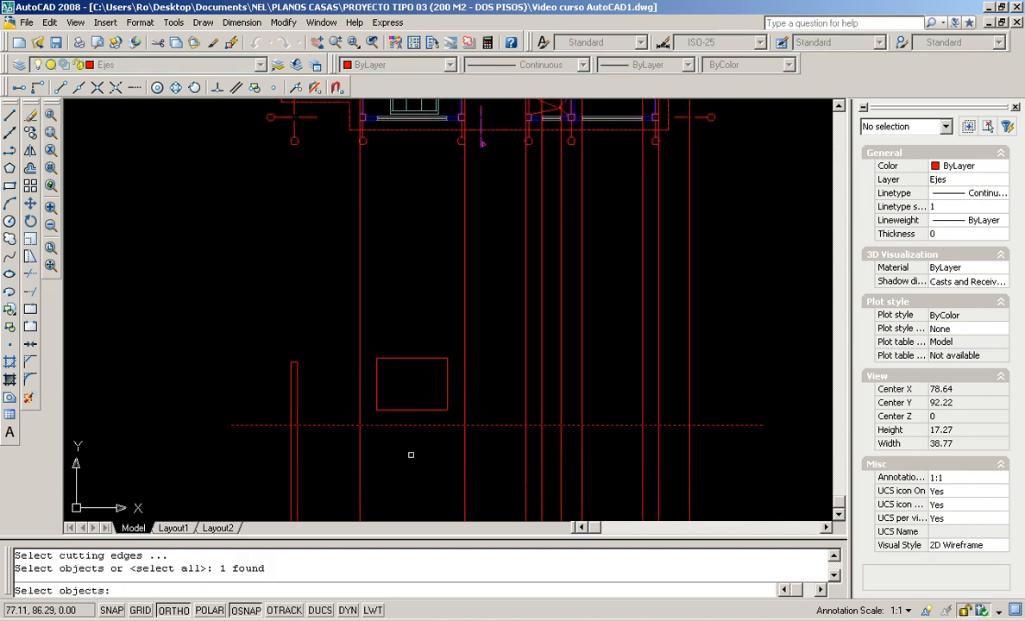
{"action": "key", "text": "Return"}
{"action": "left_click", "coordinate": [690, 464]}
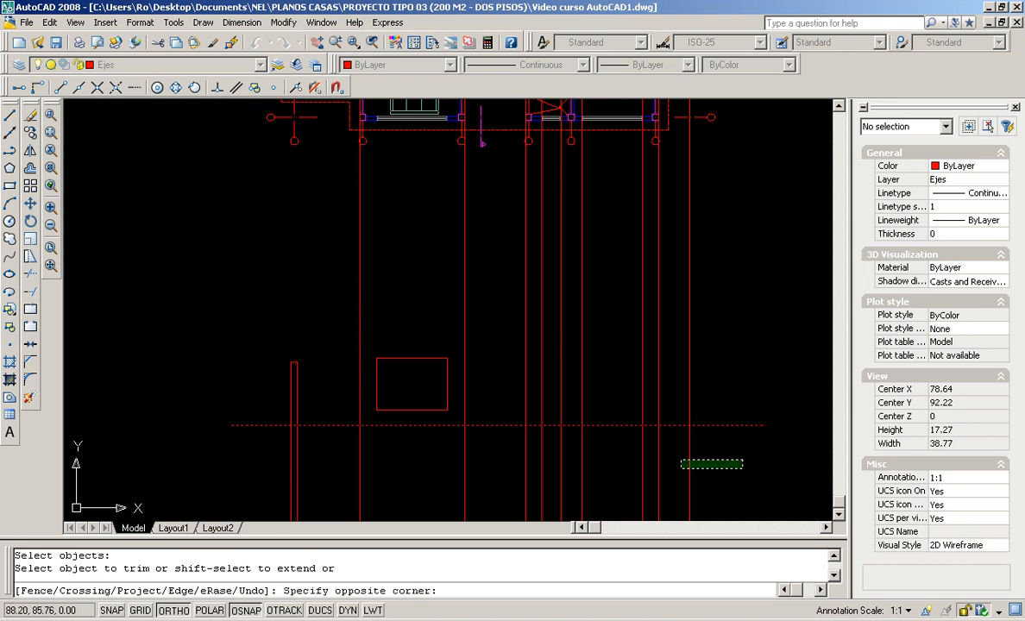
{"action": "left_click", "coordinate": [258, 496]}
{"action": "key", "text": "Return"}
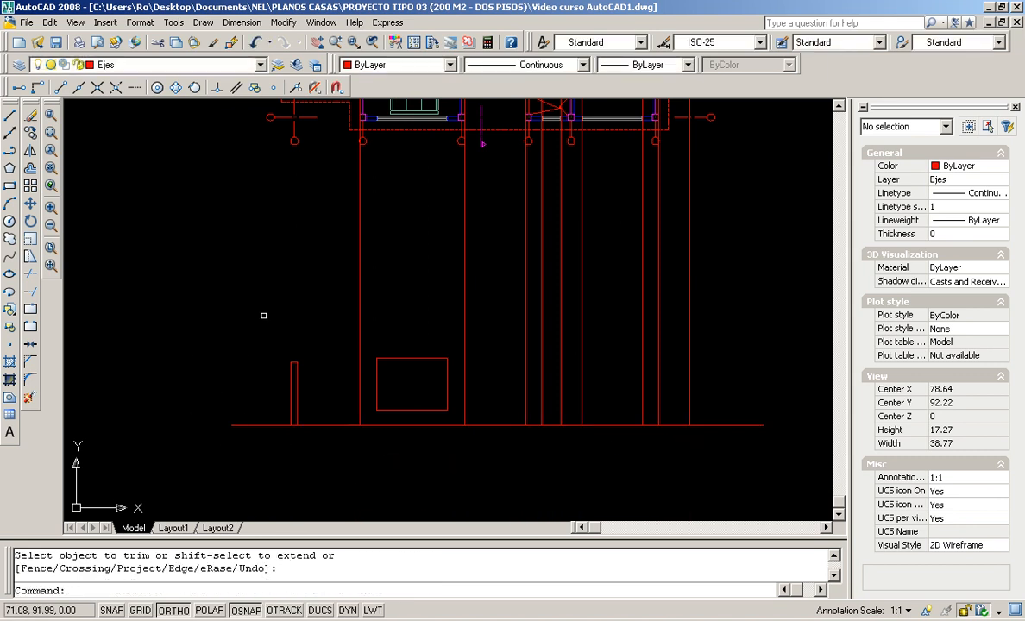
{"action": "scroll", "coordinate": [427, 377], "scroll_direction": "down", "scroll_amount": 3}
{"action": "scroll", "coordinate": [627, 344], "scroll_direction": "up", "scroll_amount": 2}
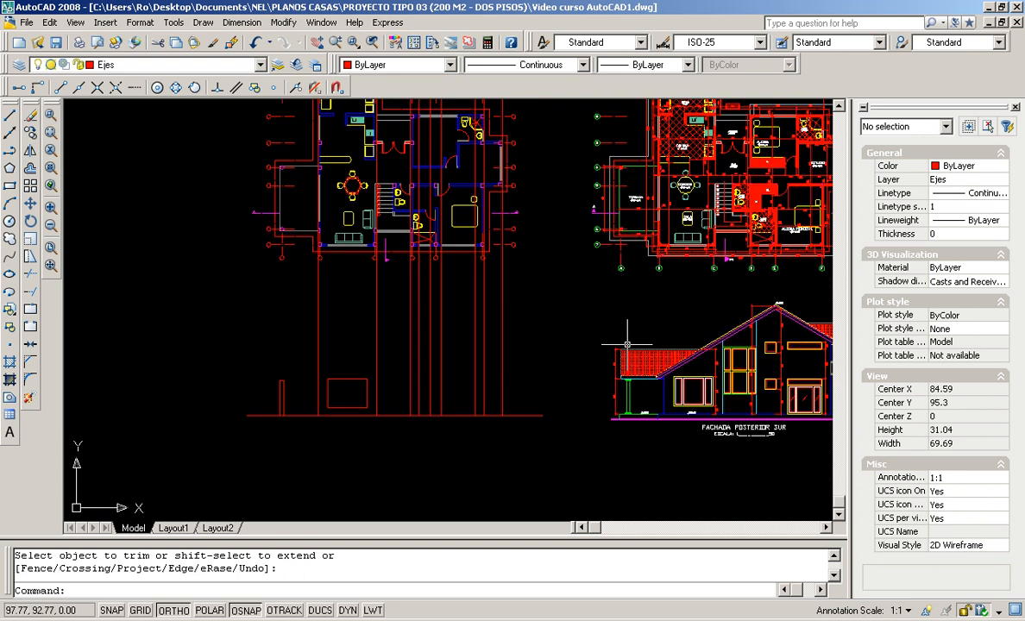
{"action": "middle_click_drag", "start_coordinate": [657, 345], "coordinate": [600, 402]}
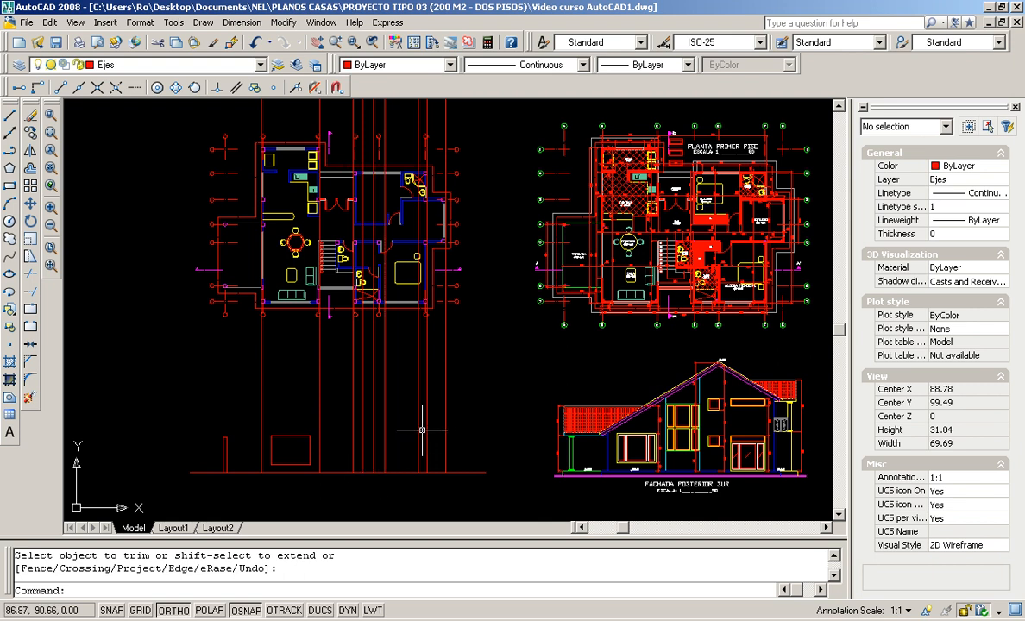
{"action": "left_click", "coordinate": [471, 394]}
{"action": "left_click", "coordinate": [197, 388]}
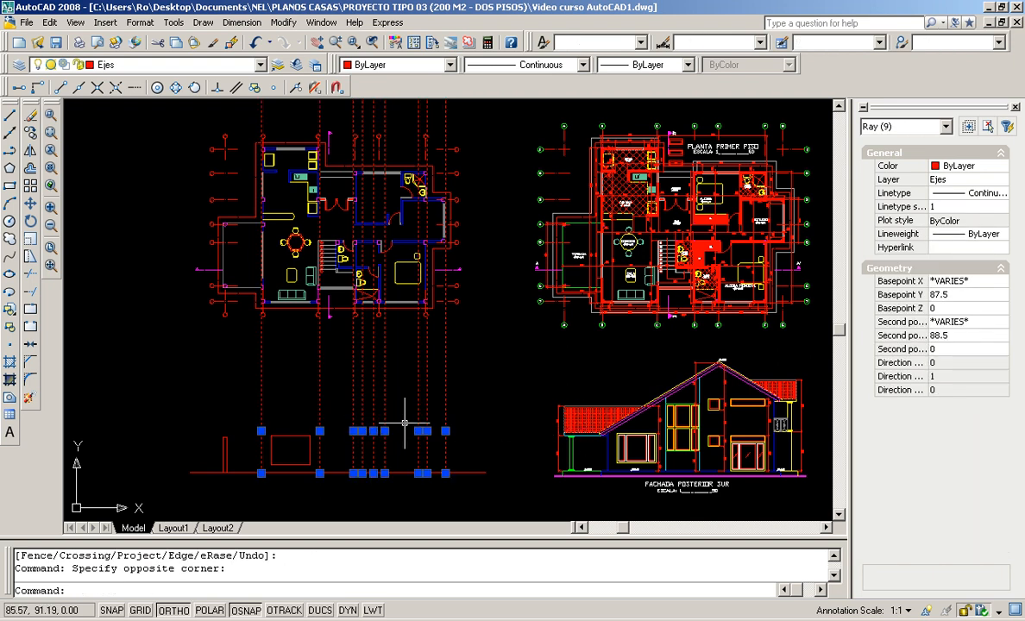
{"action": "key", "text": "Delete"}
{"action": "scroll", "coordinate": [288, 464], "scroll_direction": "up", "scroll_amount": 5}
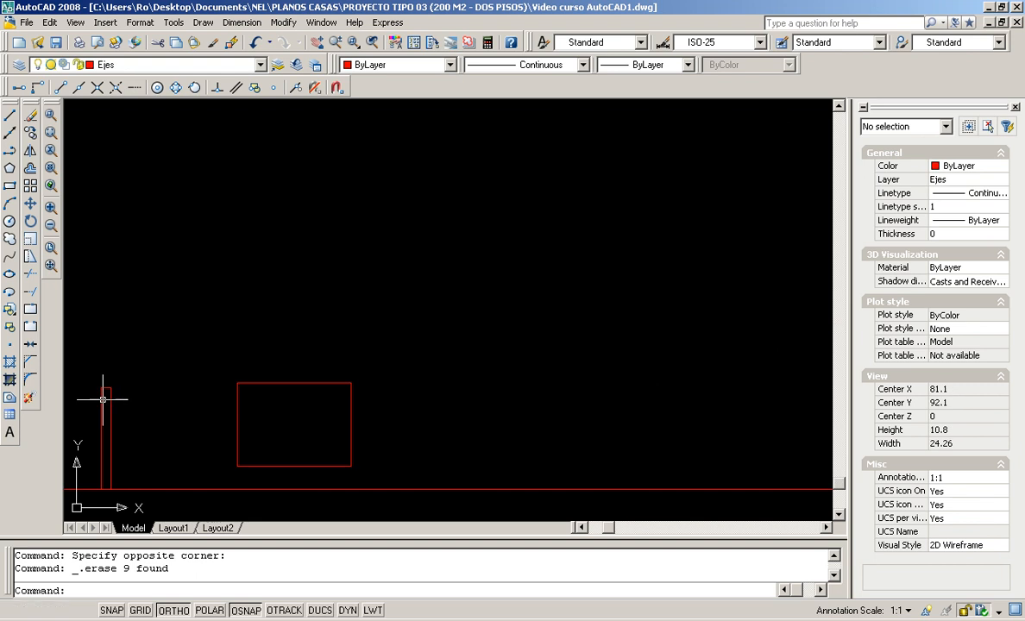
{"action": "scroll", "coordinate": [223, 392], "scroll_direction": "down", "scroll_amount": 2}
{"action": "scroll", "coordinate": [328, 402], "scroll_direction": "down", "scroll_amount": 2}
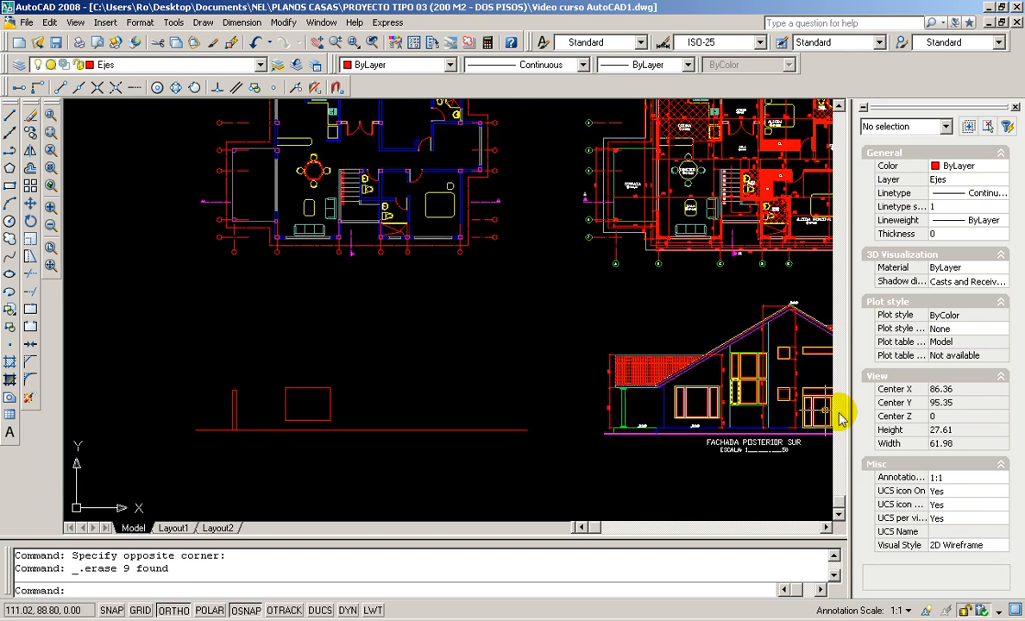
{"action": "scroll", "coordinate": [613, 390], "scroll_direction": "up", "scroll_amount": 2}
{"action": "scroll", "coordinate": [258, 366], "scroll_direction": "down", "scroll_amount": 2}
Cancel the half-typed RAY command and open the Draw menu
{"action": "scroll", "coordinate": [373, 377], "scroll_direction": "up", "scroll_amount": 4}
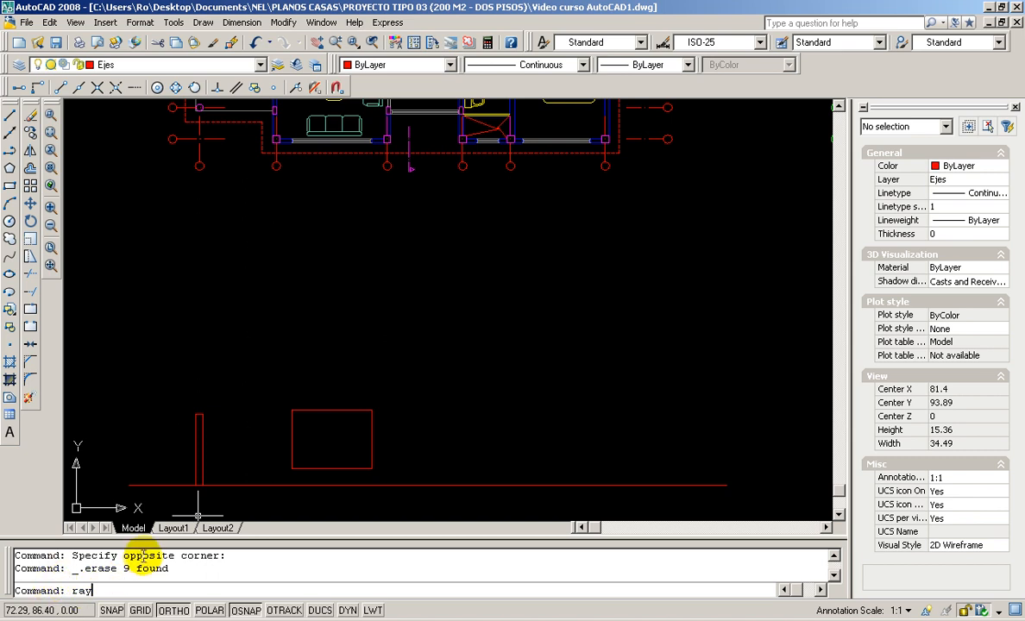
{"action": "key", "text": "Escape"}
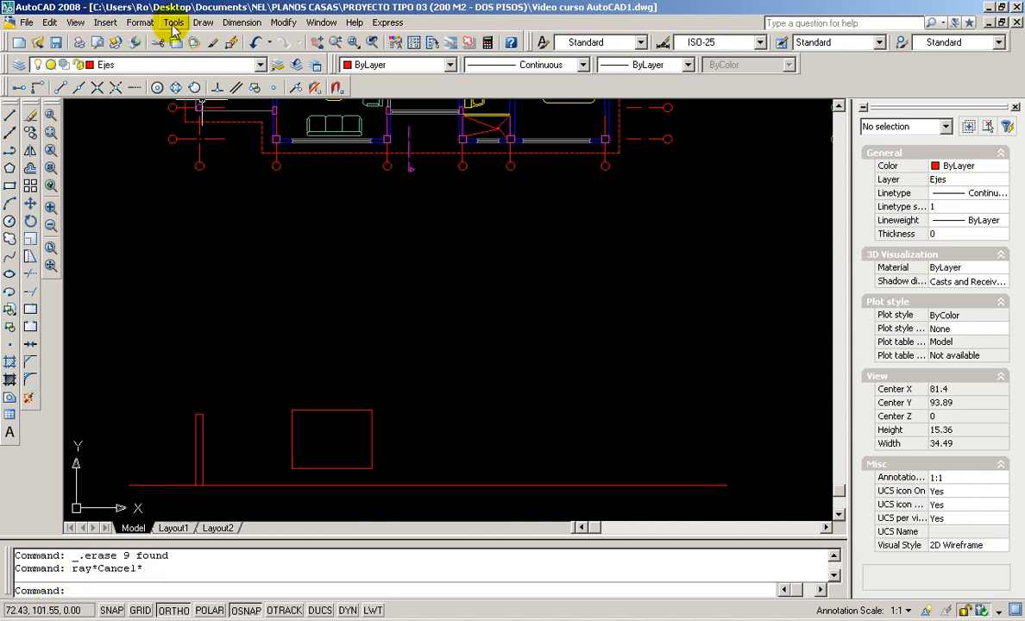
{"action": "left_click", "coordinate": [203, 24]}
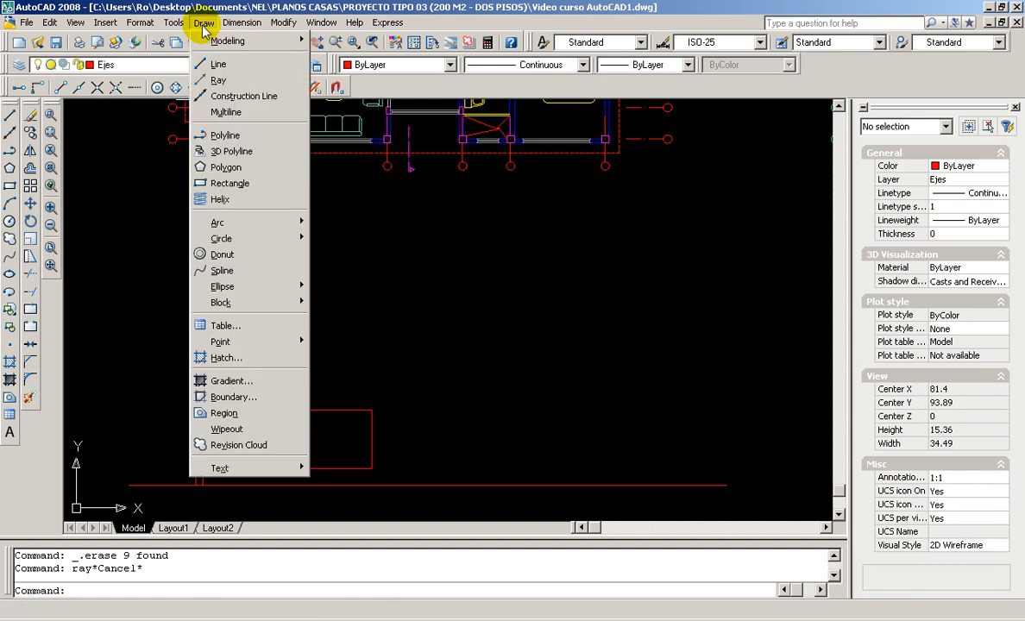
Drop a vertical ray straight down from the column corner at the living room's lower-left wall
{"action": "left_click", "coordinate": [220, 80]}
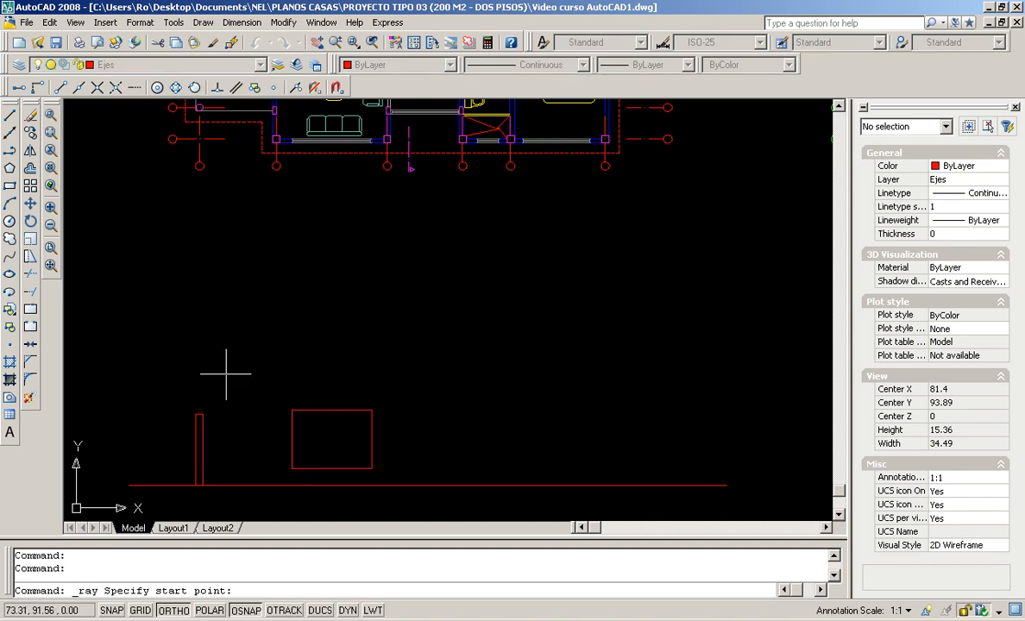
{"action": "middle_click_drag", "start_coordinate": [265, 270], "coordinate": [303, 399]}
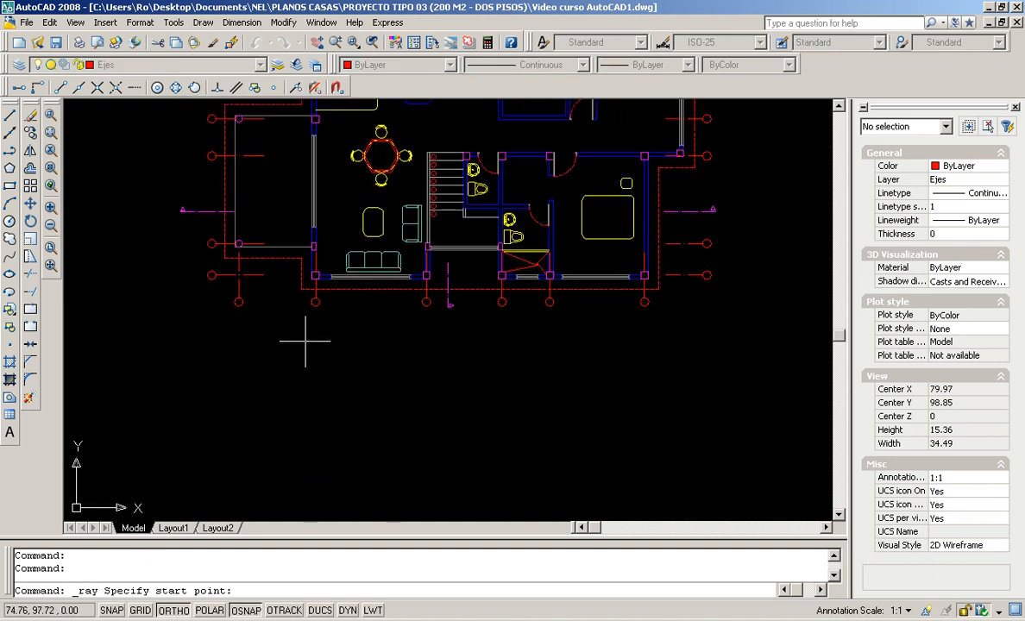
{"action": "scroll", "coordinate": [305, 343], "scroll_direction": "up", "scroll_amount": 3}
{"action": "middle_click_drag", "start_coordinate": [310, 199], "coordinate": [352, 334]}
{"action": "scroll", "coordinate": [468, 357], "scroll_direction": "up", "scroll_amount": 2}
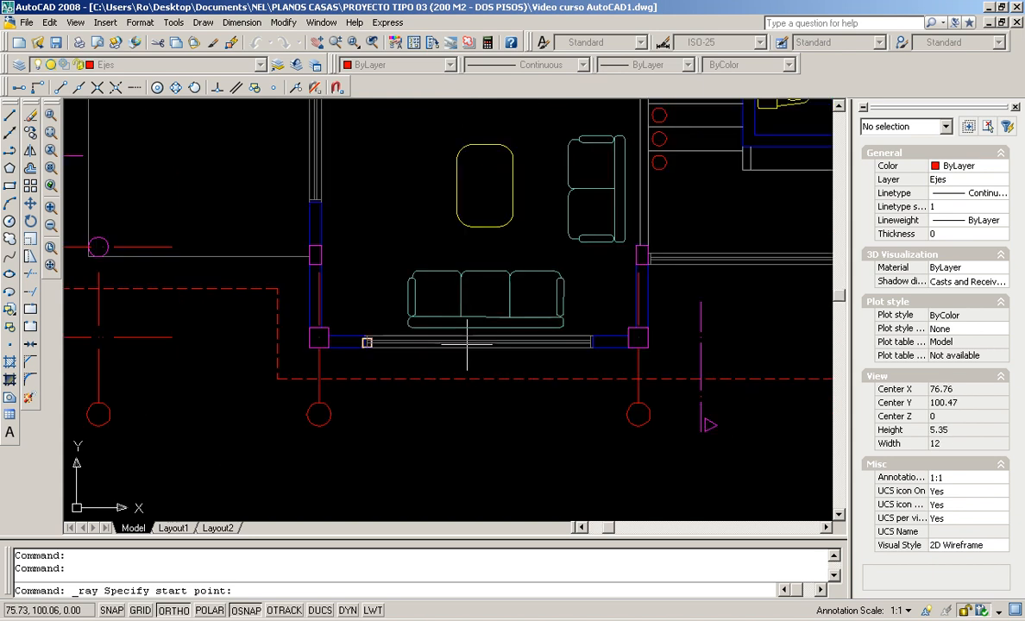
{"action": "scroll", "coordinate": [418, 338], "scroll_direction": "down", "scroll_amount": 4}
{"action": "middle_click_drag", "start_coordinate": [397, 389], "coordinate": [366, 217]}
{"action": "scroll", "coordinate": [366, 218], "scroll_direction": "down", "scroll_amount": 2}
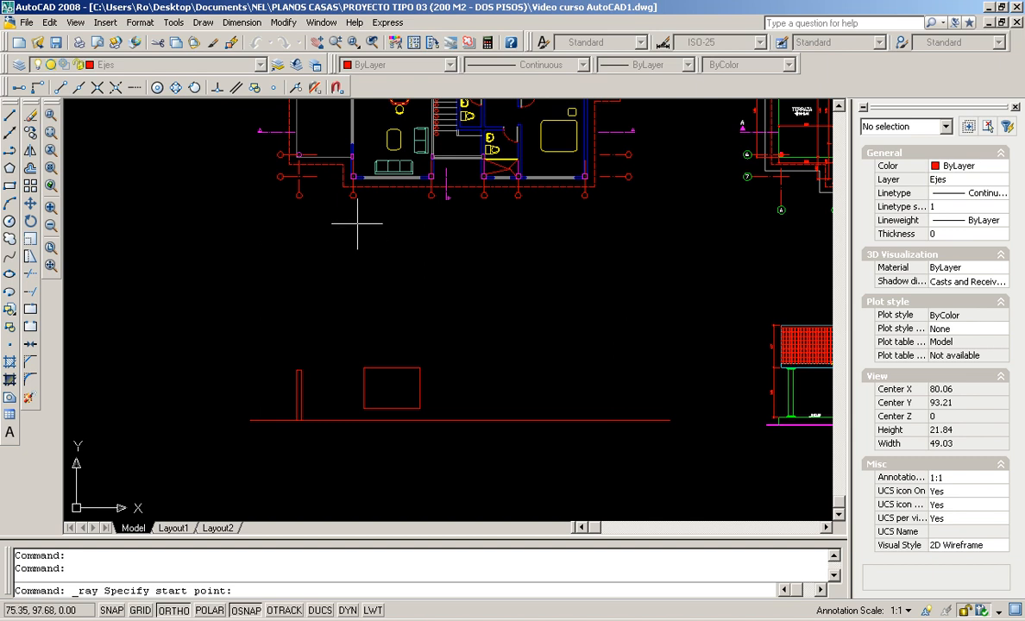
{"action": "scroll", "coordinate": [350, 187], "scroll_direction": "up", "scroll_amount": 10}
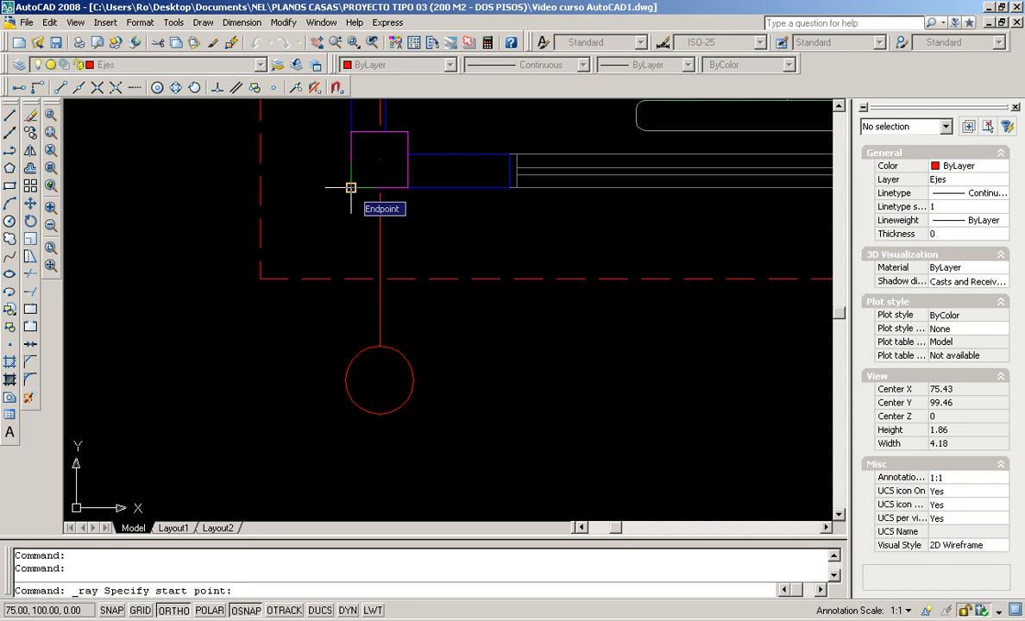
{"action": "left_click", "coordinate": [350, 187]}
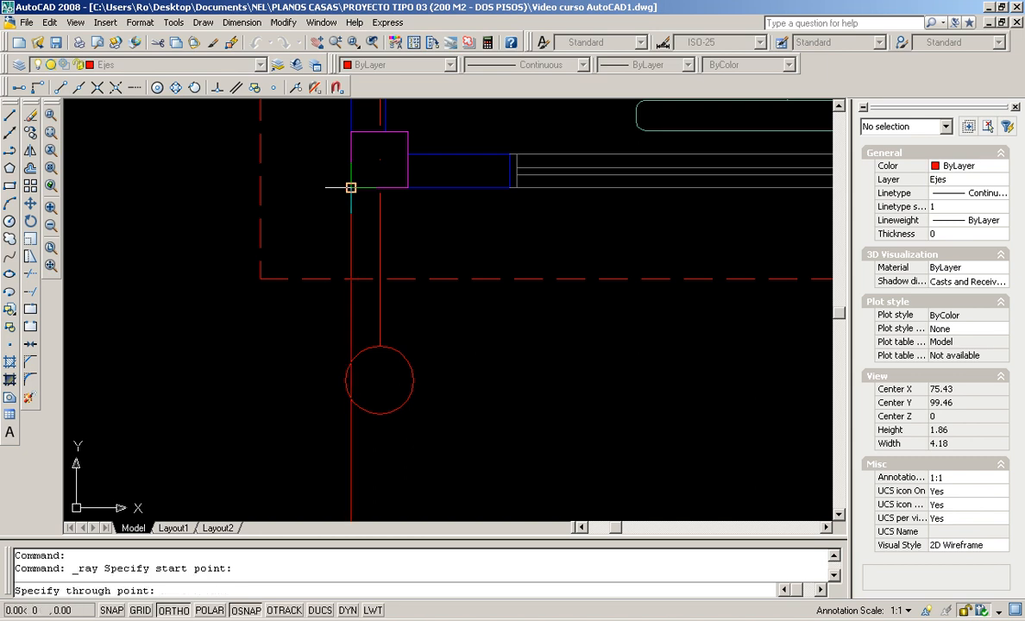
{"action": "scroll", "coordinate": [424, 414], "scroll_direction": "down", "scroll_amount": 8}
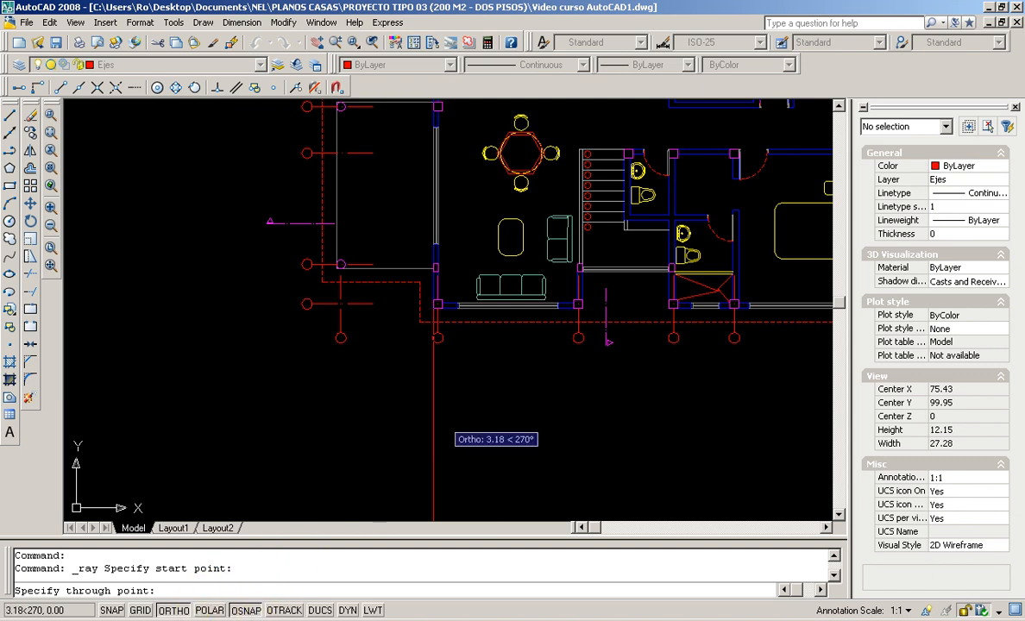
{"action": "scroll", "coordinate": [431, 303], "scroll_direction": "up", "scroll_amount": 6}
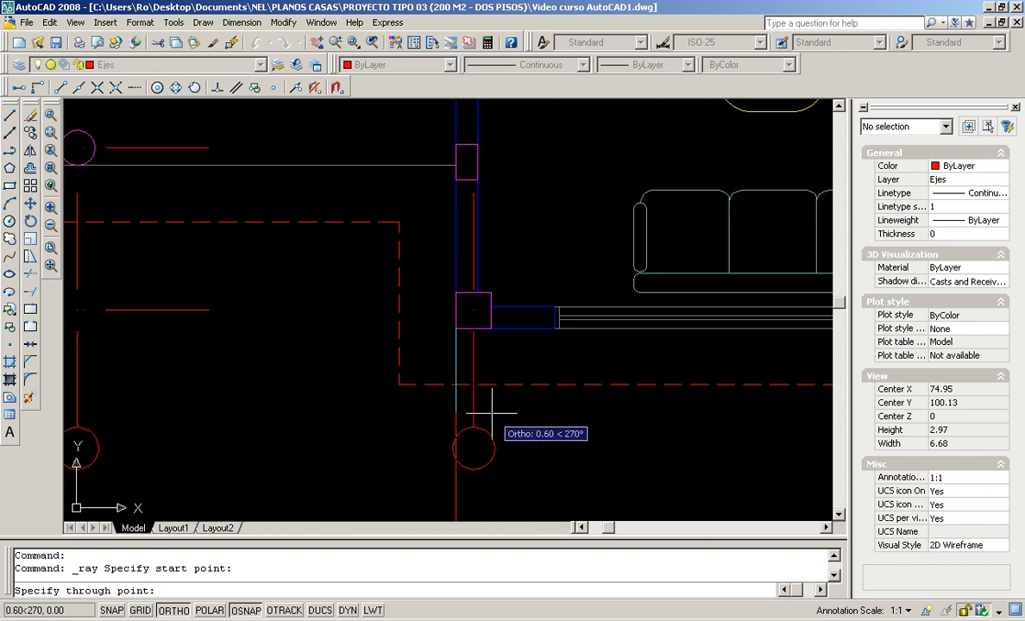
{"action": "scroll", "coordinate": [486, 411], "scroll_direction": "down", "scroll_amount": 2}
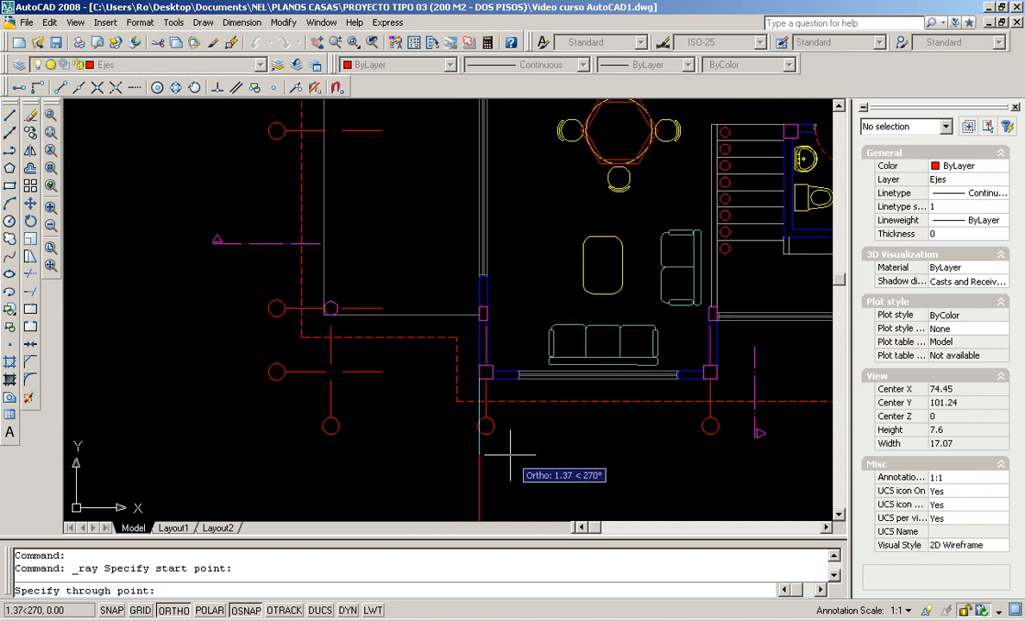
{"action": "left_click", "coordinate": [512, 409]}
{"action": "key", "text": "Return"}
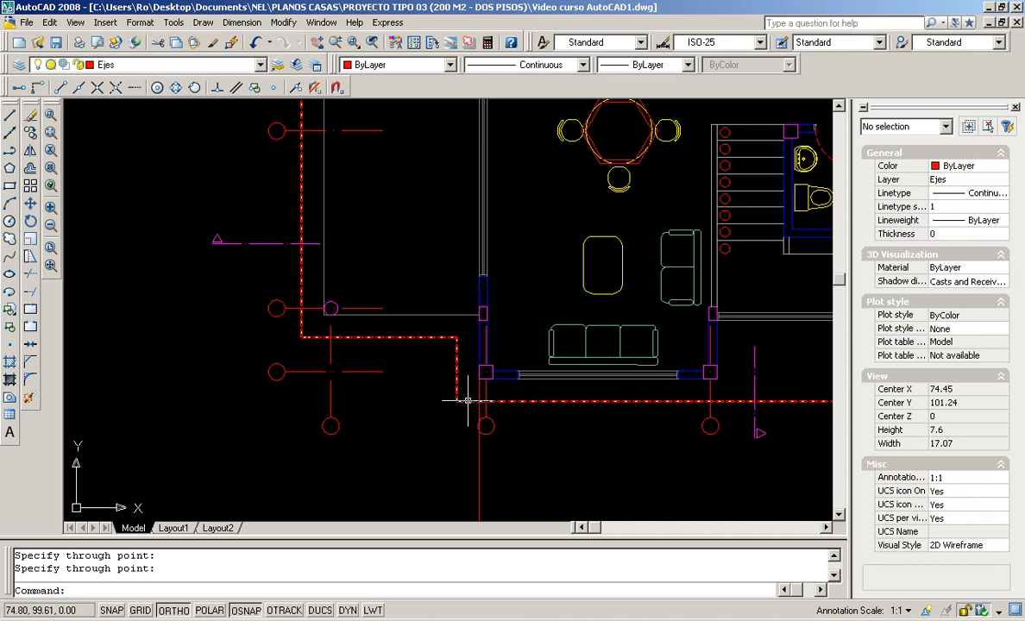
Drop a vertical ray from the window's end straight down below the plan
{"action": "scroll", "coordinate": [560, 445], "scroll_direction": "up", "scroll_amount": 2}
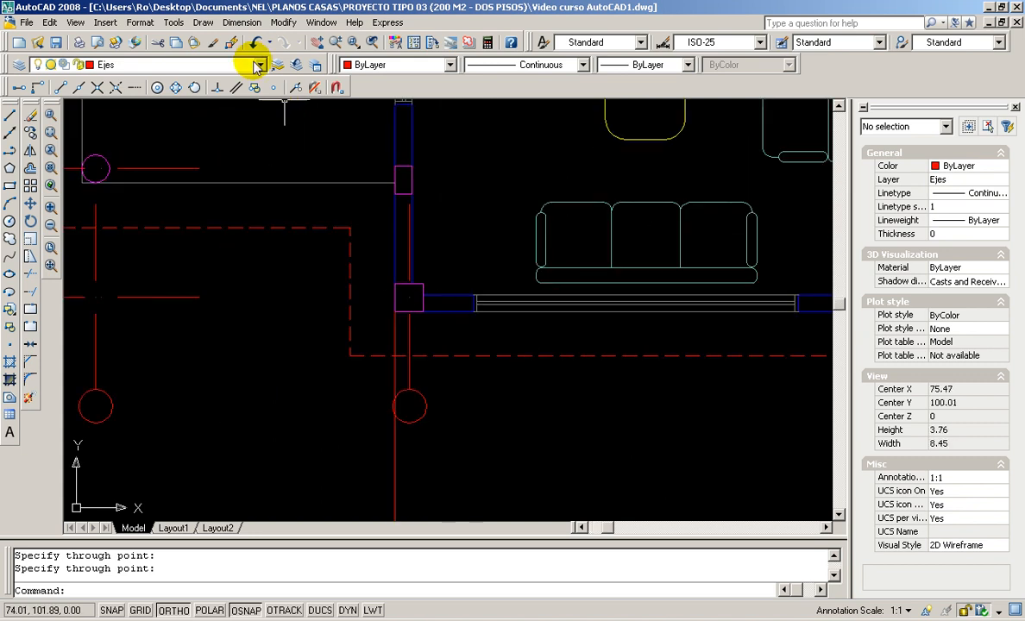
{"action": "scroll", "coordinate": [586, 393], "scroll_direction": "down", "scroll_amount": 5}
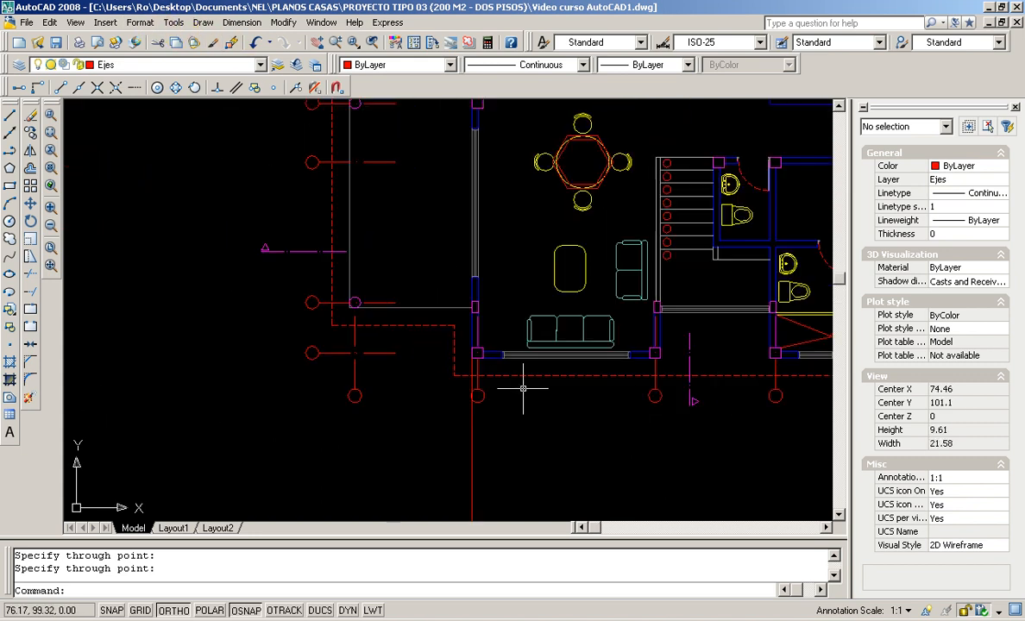
{"action": "middle_click_drag", "start_coordinate": [622, 405], "coordinate": [561, 343]}
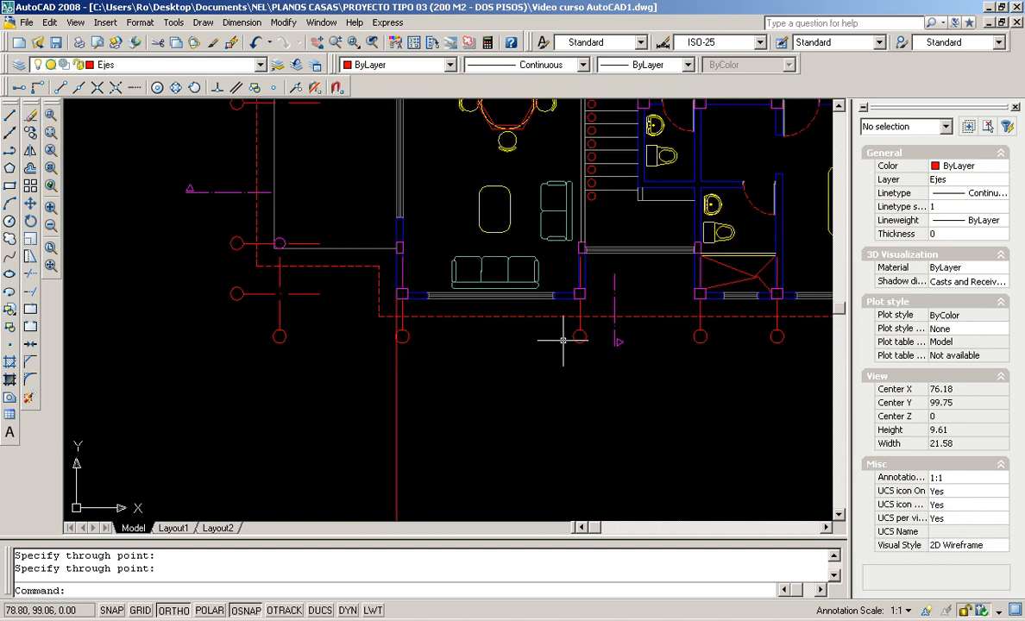
{"action": "scroll", "coordinate": [563, 341], "scroll_direction": "down", "scroll_amount": 4}
{"action": "scroll", "coordinate": [555, 374], "scroll_direction": "up", "scroll_amount": 2}
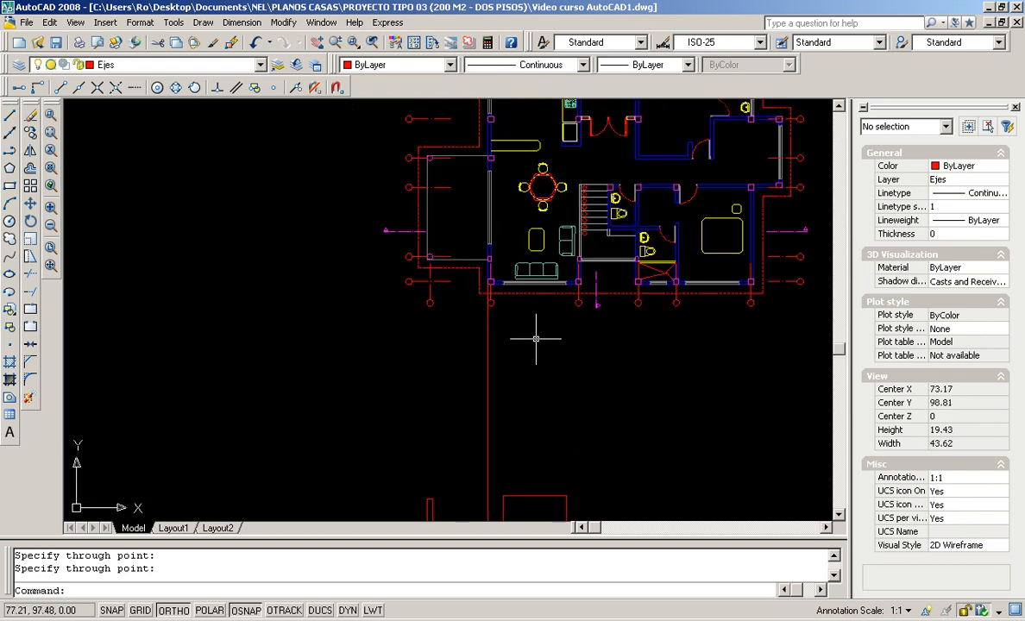
{"action": "scroll", "coordinate": [584, 276], "scroll_direction": "up", "scroll_amount": 6}
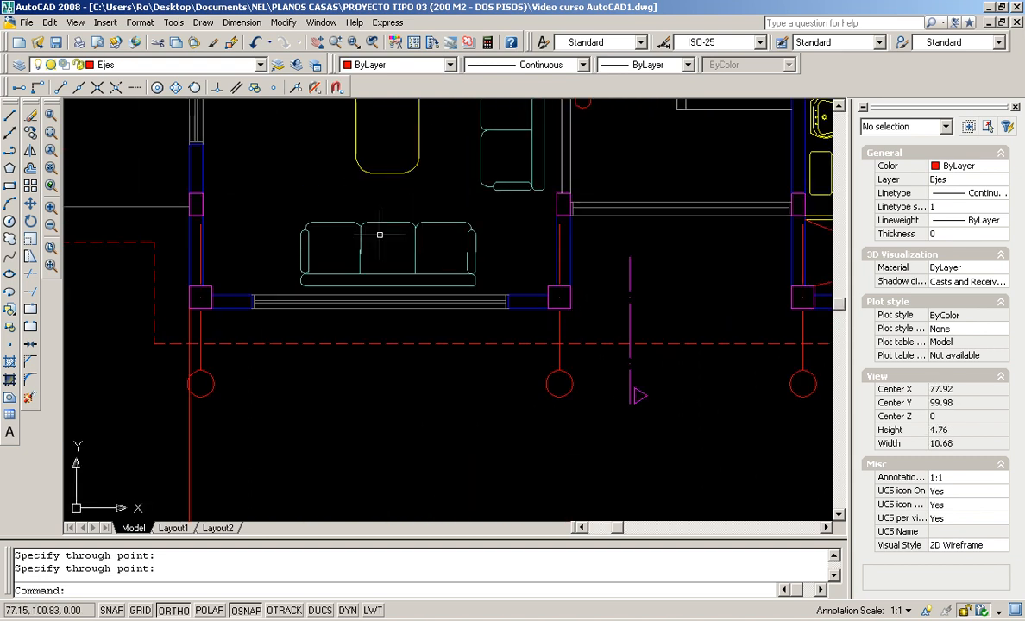
{"action": "left_click", "coordinate": [204, 22]}
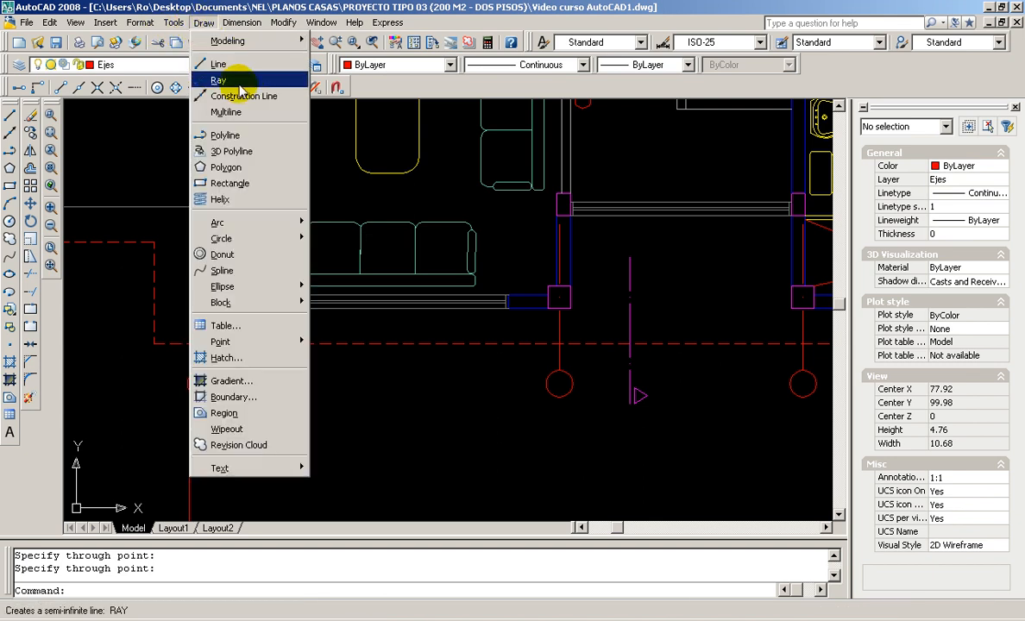
{"action": "left_click", "coordinate": [239, 82]}
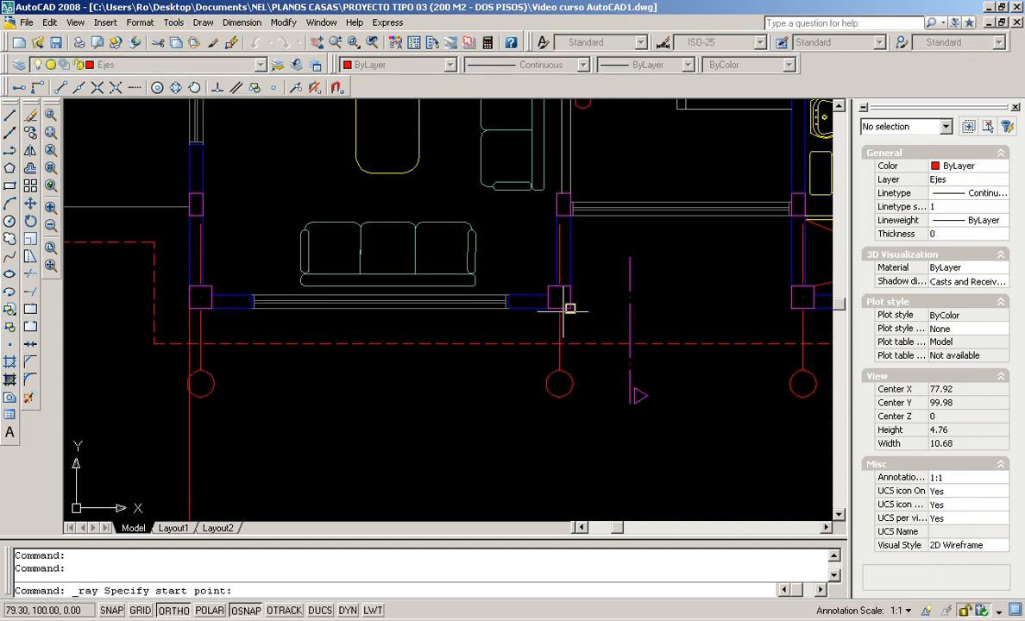
{"action": "left_click", "coordinate": [251, 308]}
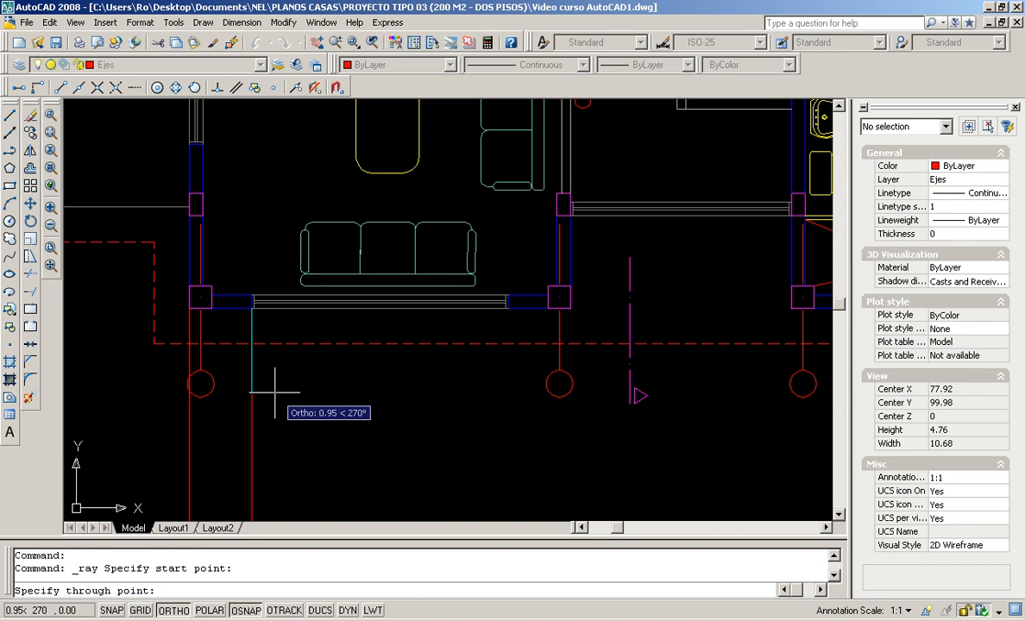
{"action": "left_click", "coordinate": [171, 610]}
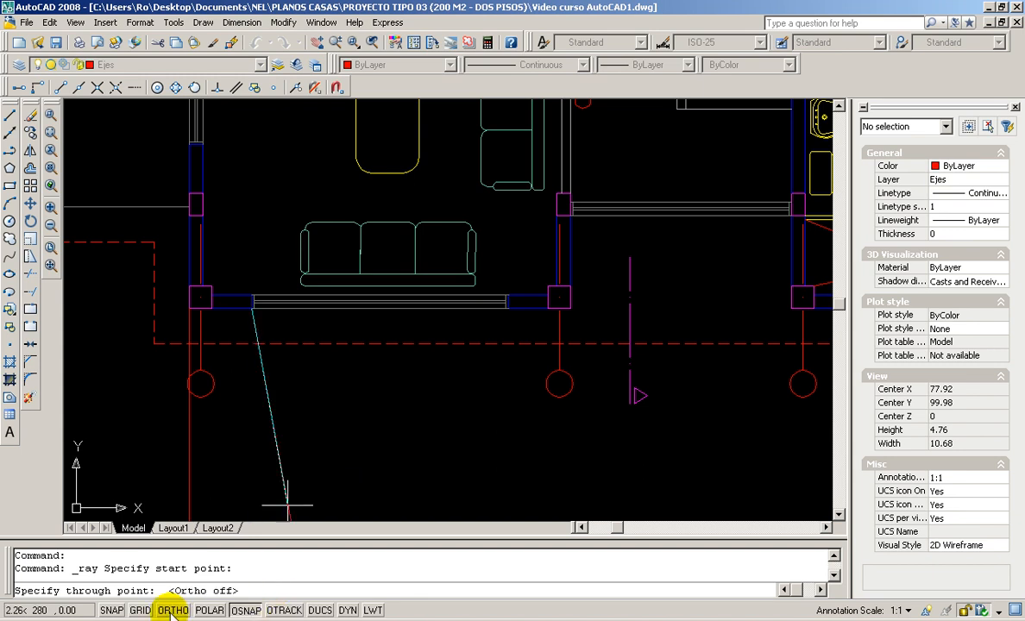
{"action": "scroll", "coordinate": [491, 255], "scroll_direction": "down", "scroll_amount": 6}
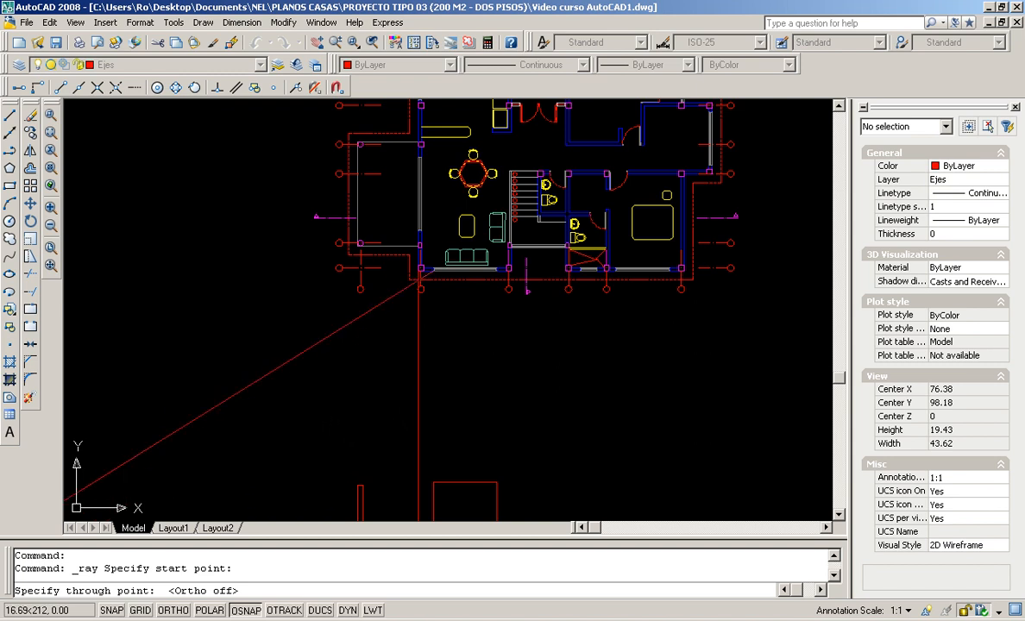
{"action": "scroll", "coordinate": [436, 362], "scroll_direction": "up", "scroll_amount": 2}
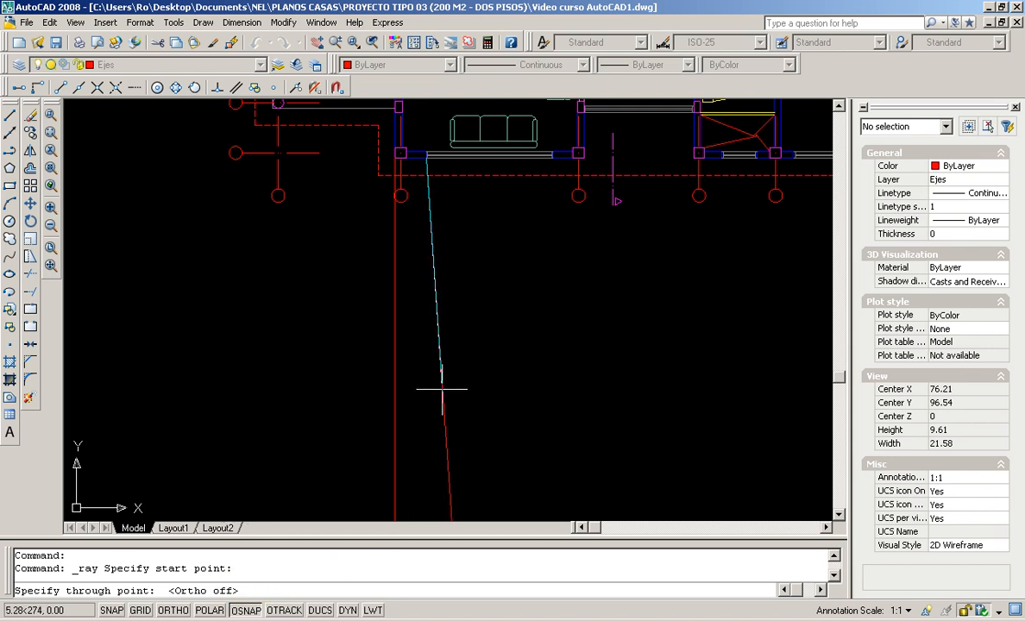
{"action": "scroll", "coordinate": [442, 390], "scroll_direction": "up", "scroll_amount": 3}
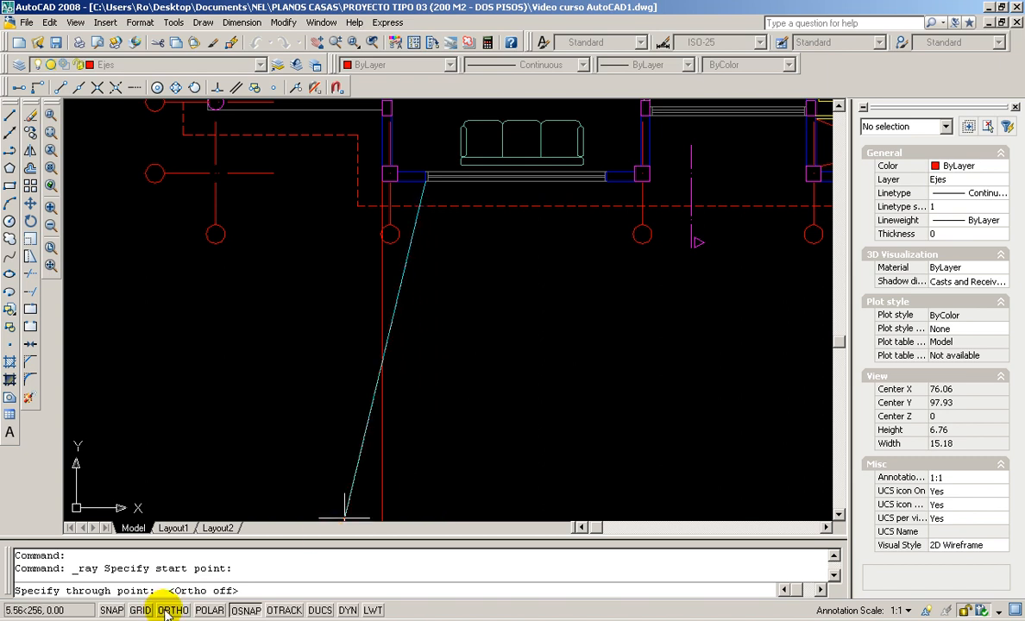
{"action": "left_click", "coordinate": [171, 609]}
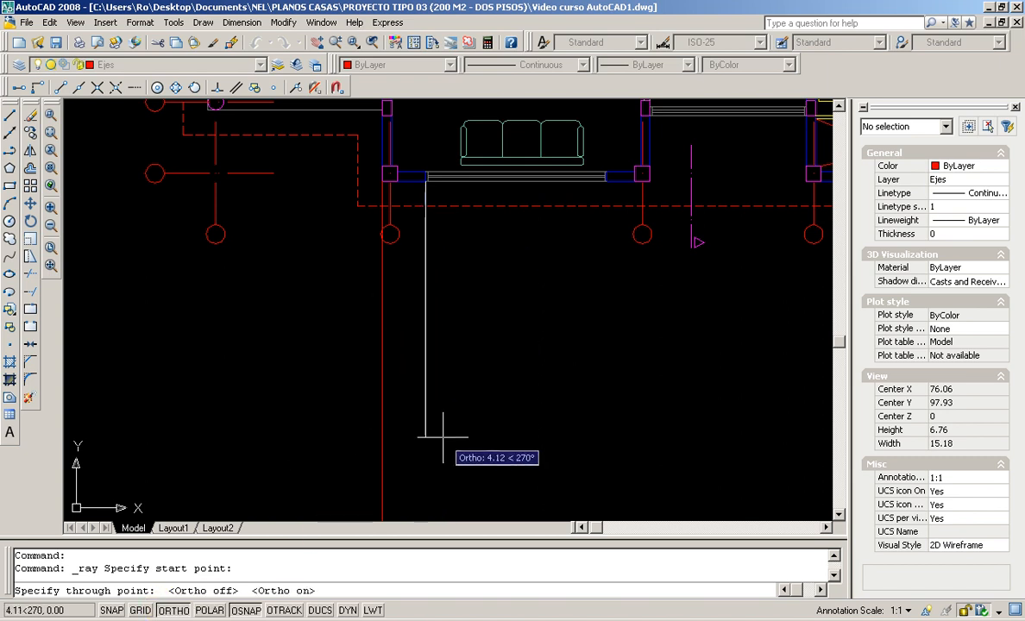
{"action": "left_click", "coordinate": [451, 368]}
{"action": "key", "text": "Return"}
Drop two more vertical rays from the next wall corners along the lower wall
{"action": "key", "text": "Return"}
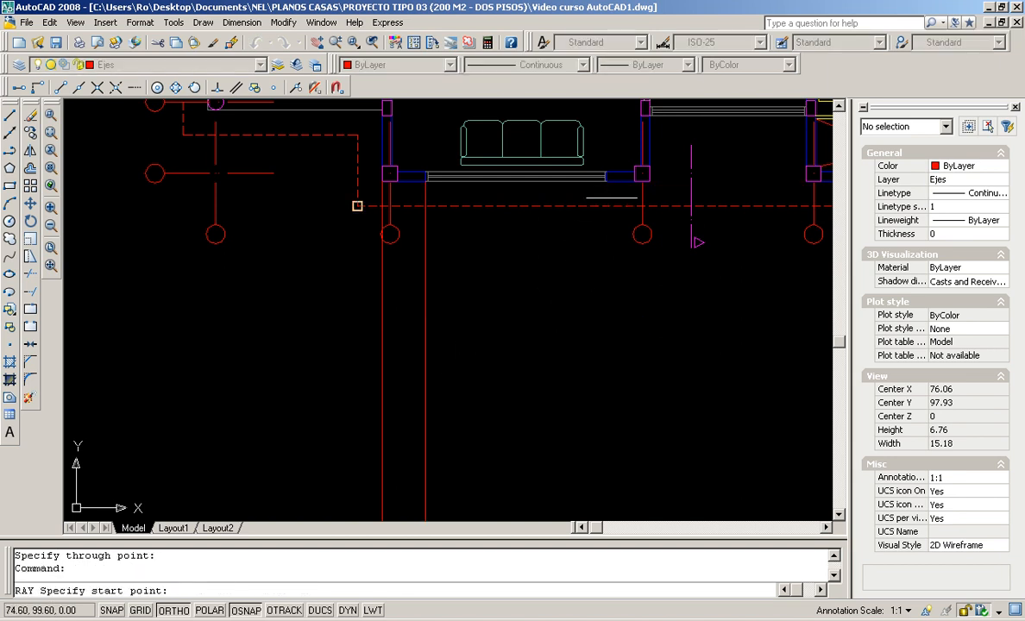
{"action": "left_click", "coordinate": [608, 190]}
{"action": "left_click", "coordinate": [586, 371]}
{"action": "key", "text": "Return"}
{"action": "key", "text": "Return"}
{"action": "left_click", "coordinate": [651, 181]}
{"action": "left_click", "coordinate": [691, 469]}
{"action": "key", "text": "Return"}
{"action": "scroll", "coordinate": [573, 376], "scroll_direction": "down", "scroll_amount": 3}
{"action": "middle_click_drag", "start_coordinate": [573, 375], "coordinate": [523, 389]}
{"action": "scroll", "coordinate": [579, 354], "scroll_direction": "up", "scroll_amount": 5}
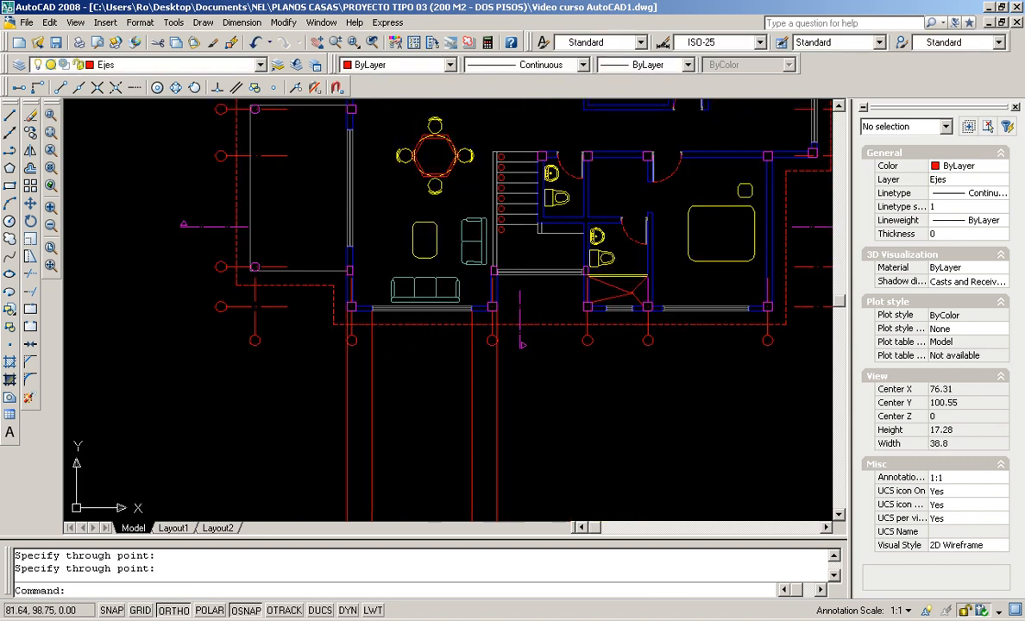
Add two further vertical rays from the following lower wall corners
{"action": "key", "text": "Return"}
{"action": "left_click", "coordinate": [588, 269]}
{"action": "left_click", "coordinate": [617, 457]}
{"action": "key", "text": "Return"}
{"action": "key", "text": "Return"}
{"action": "left_click", "coordinate": [630, 268]}
{"action": "left_click", "coordinate": [659, 444]}
{"action": "key", "text": "Return"}
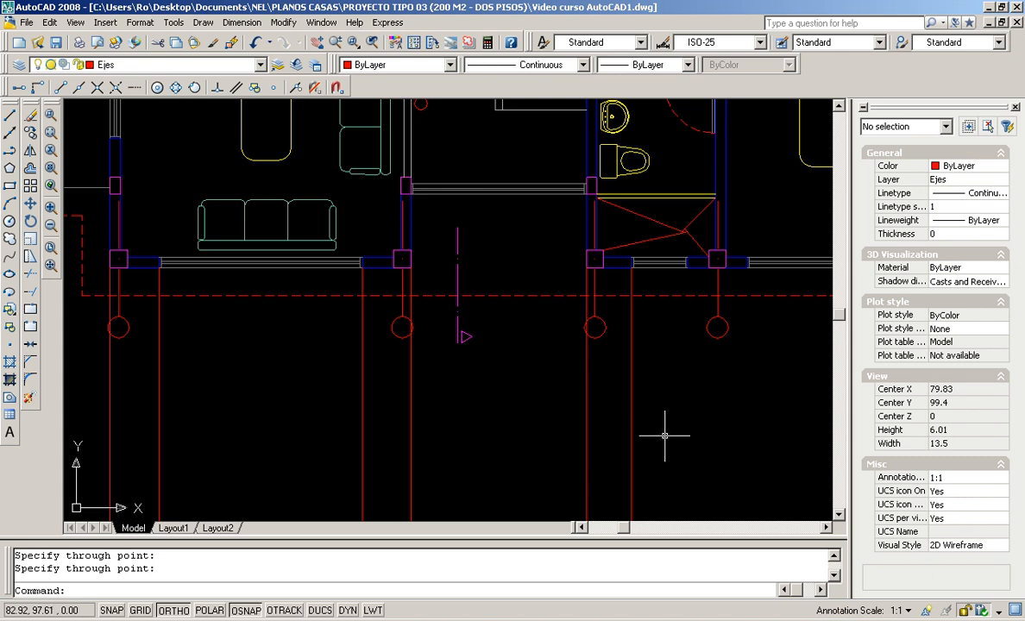
{"action": "key", "text": "Return"}
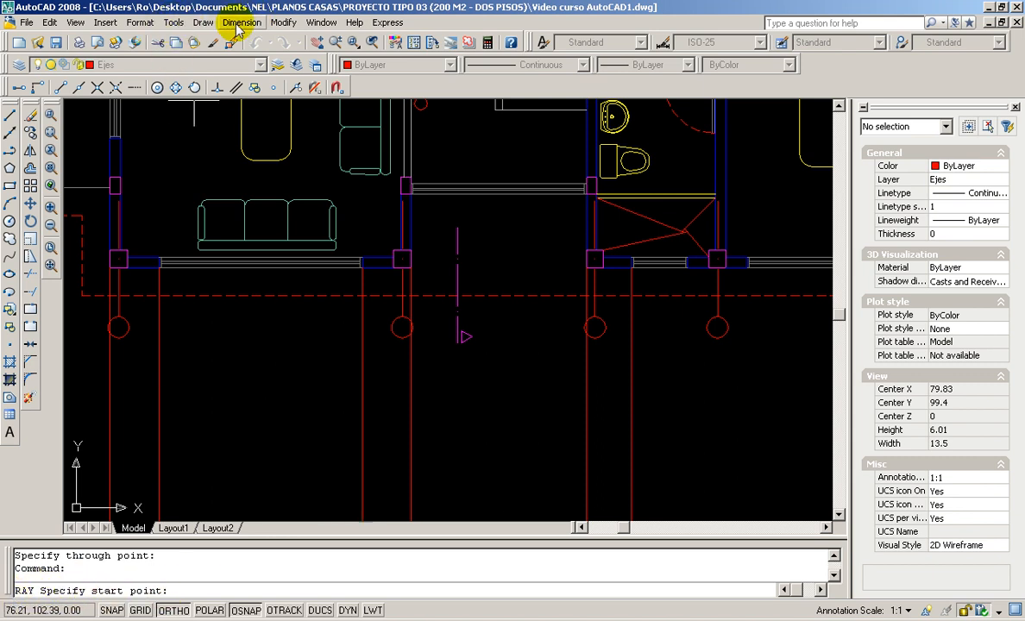
Drop vertical rays from two more column corners on the lower wall
{"action": "left_click", "coordinate": [688, 266]}
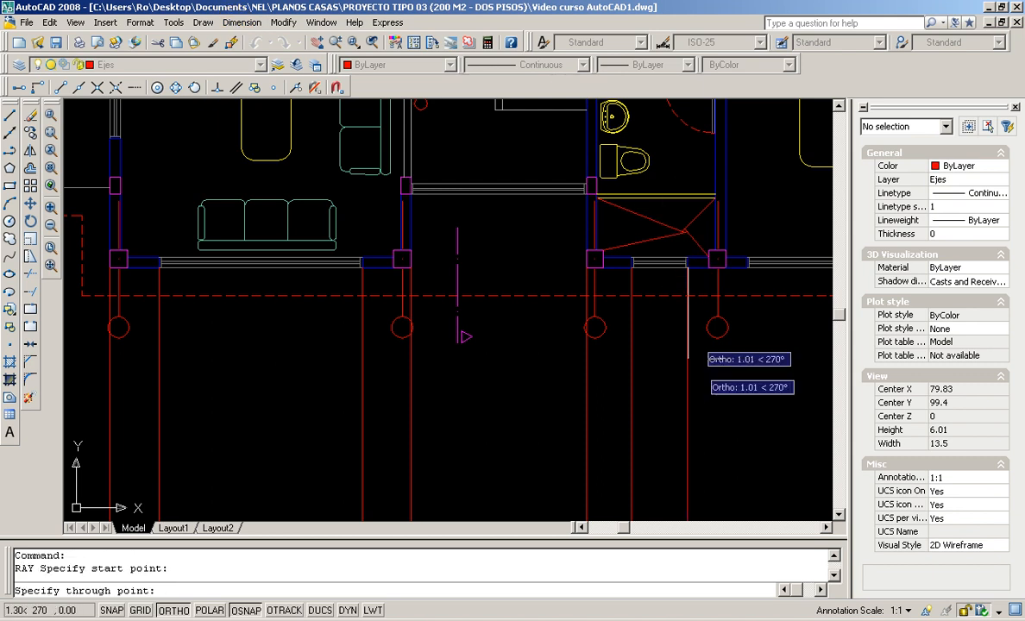
{"action": "left_click", "coordinate": [709, 440]}
{"action": "key", "text": "Return"}
{"action": "middle_click_drag", "start_coordinate": [716, 401], "coordinate": [530, 406]}
{"action": "key", "text": "Return"}
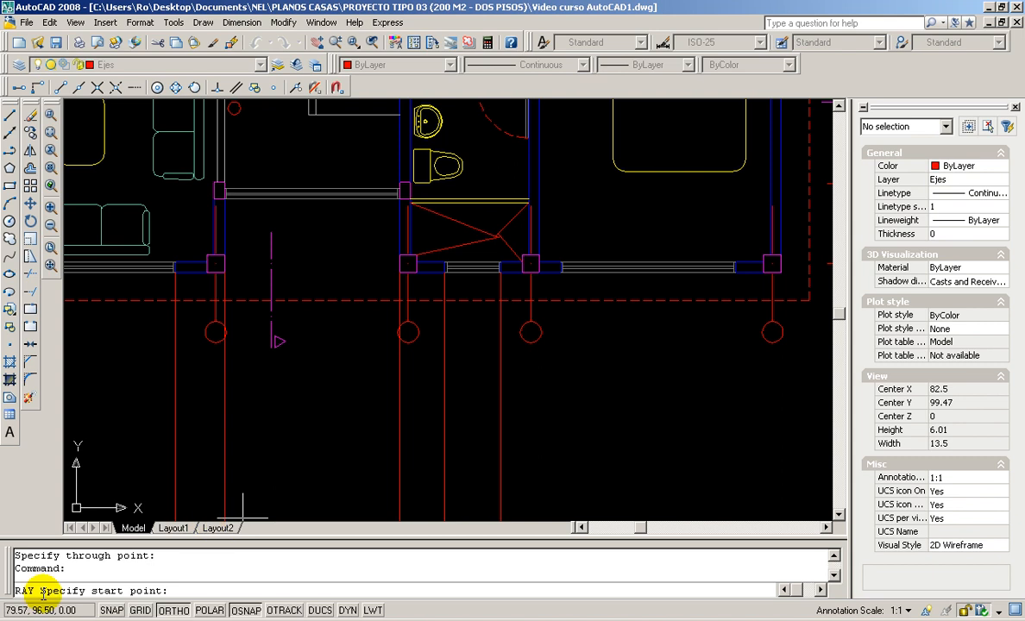
{"action": "left_click", "coordinate": [560, 272]}
{"action": "left_click", "coordinate": [562, 429]}
{"action": "key", "text": "Return"}
Add vertical rays from the next two column corners toward the plan's right side
{"action": "key", "text": "Return"}
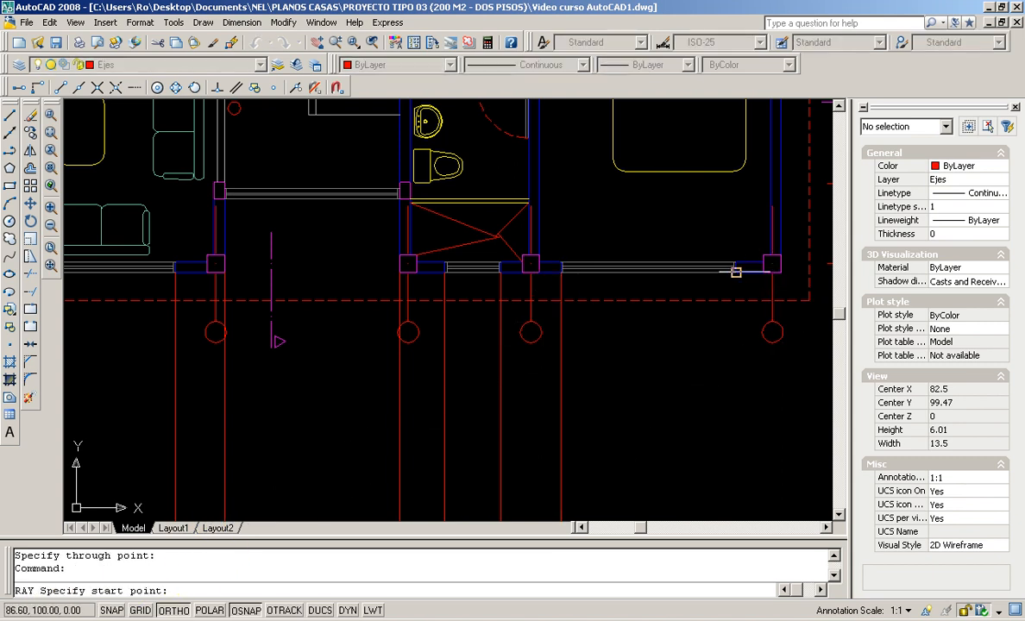
{"action": "left_click", "coordinate": [735, 273]}
{"action": "left_click", "coordinate": [686, 481]}
{"action": "key", "text": "Return"}
{"action": "key", "text": "Return"}
{"action": "left_click", "coordinate": [782, 273]}
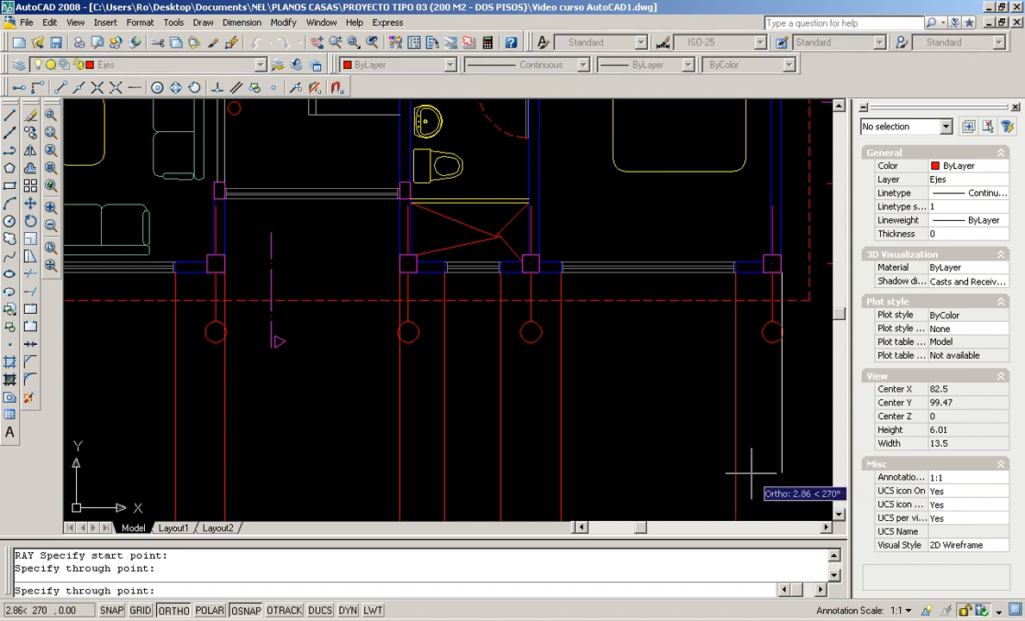
{"action": "left_click", "coordinate": [742, 505]}
{"action": "key", "text": "Return"}
{"action": "scroll", "coordinate": [661, 314], "scroll_direction": "down", "scroll_amount": 3}
{"action": "scroll", "coordinate": [733, 164], "scroll_direction": "up", "scroll_amount": 3}
Drop a final vertical ray from the upper right corner and frame the plan
{"action": "key", "text": "Return"}
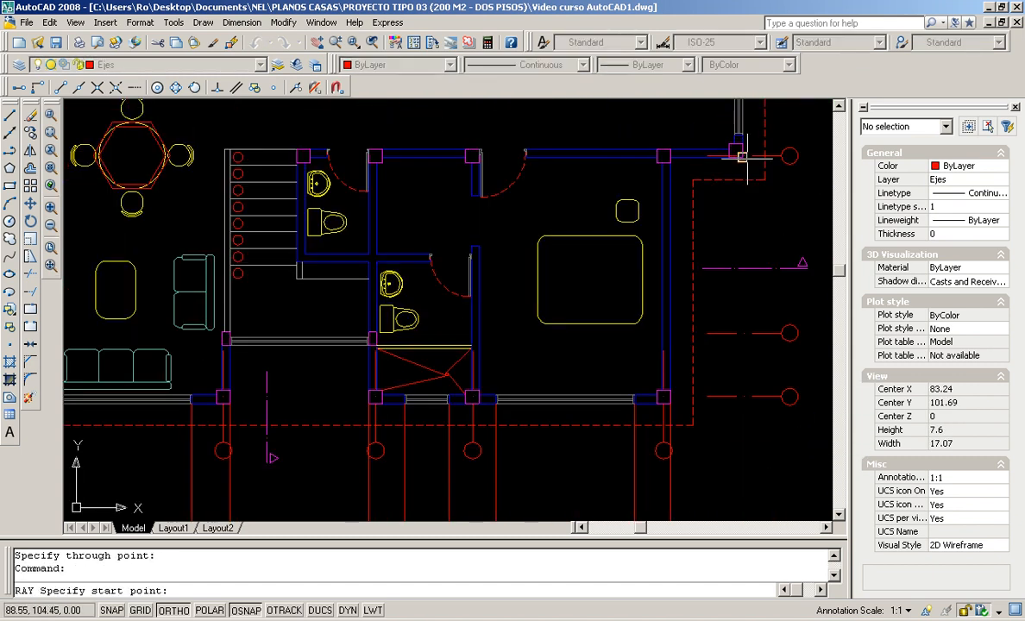
{"action": "left_click", "coordinate": [742, 157]}
{"action": "left_click", "coordinate": [709, 468]}
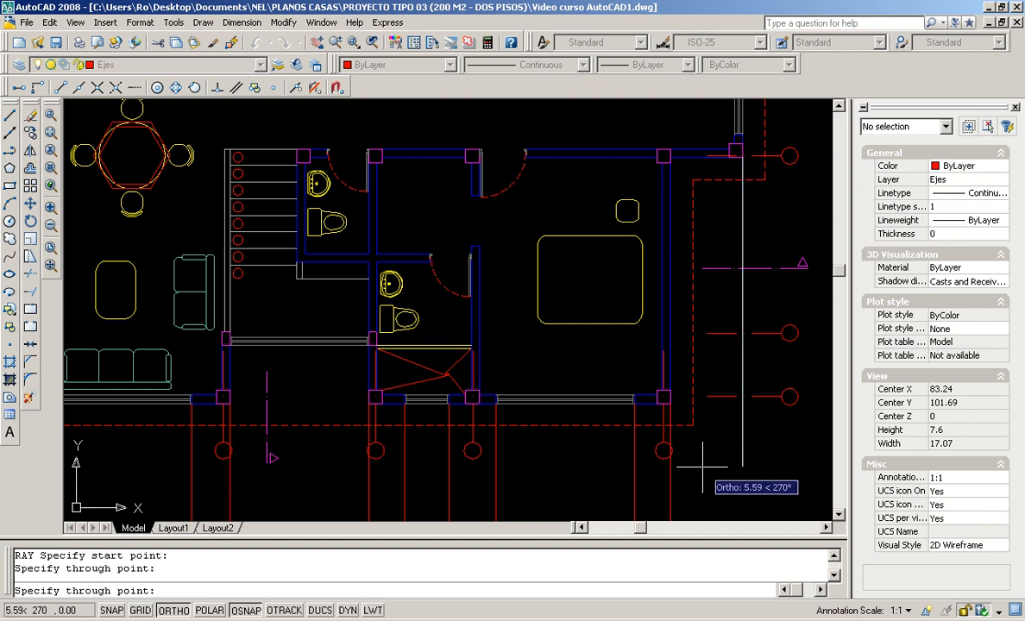
{"action": "key", "text": "Return"}
{"action": "scroll", "coordinate": [553, 326], "scroll_direction": "down", "scroll_amount": 6}
{"action": "scroll", "coordinate": [550, 326], "scroll_direction": "down", "scroll_amount": 2}
{"action": "scroll", "coordinate": [517, 345], "scroll_direction": "up", "scroll_amount": 3}
{"action": "middle_click_drag", "start_coordinate": [517, 345], "coordinate": [445, 368]}
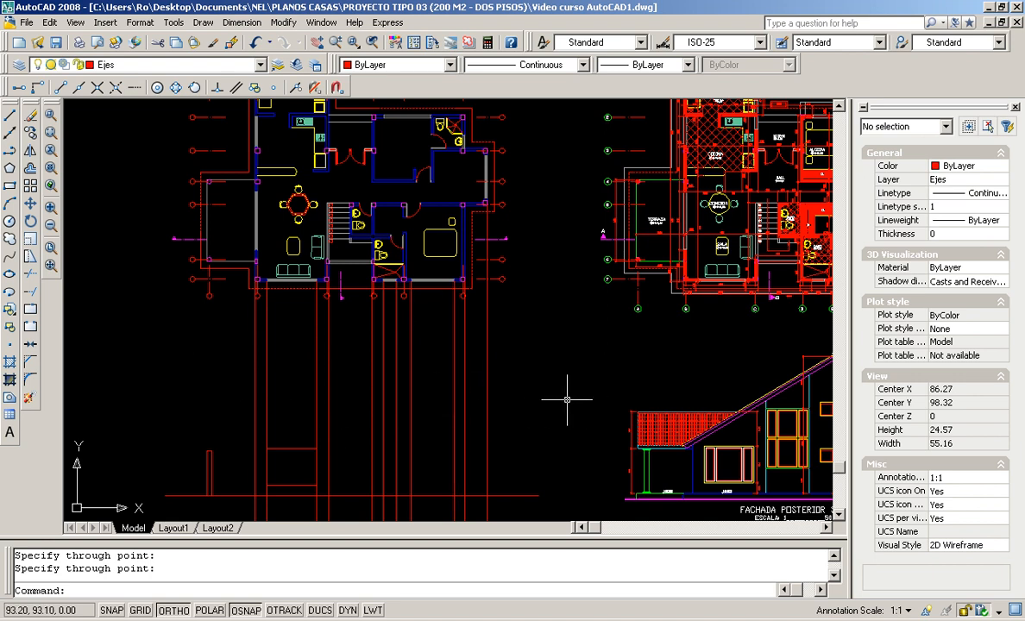
Erase the two unwanted vertical rays
{"action": "scroll", "coordinate": [440, 487], "scroll_direction": "up", "scroll_amount": 2}
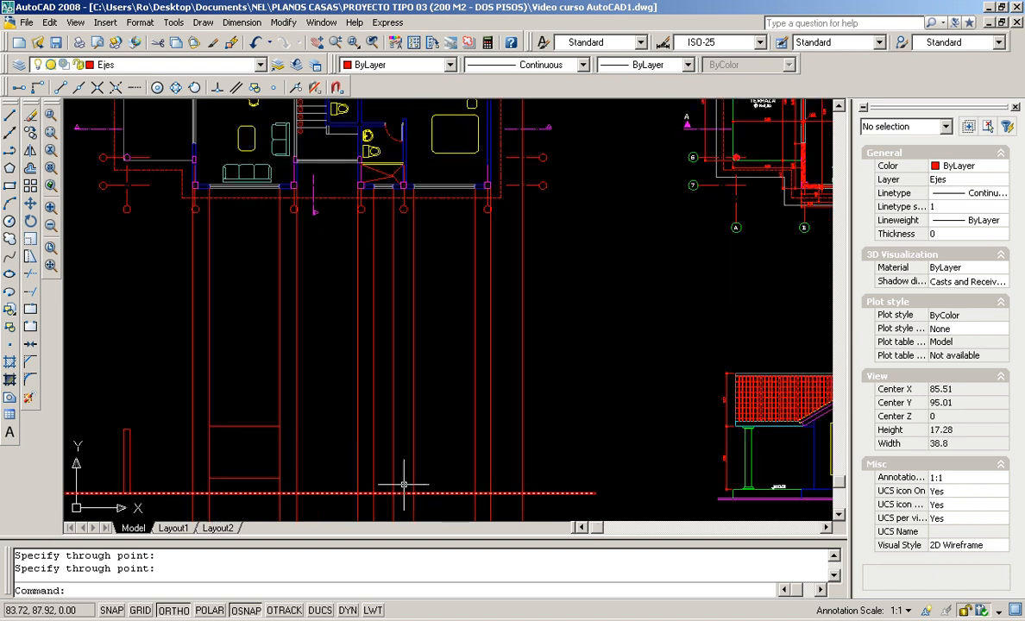
{"action": "scroll", "coordinate": [402, 492], "scroll_direction": "down", "scroll_amount": 2}
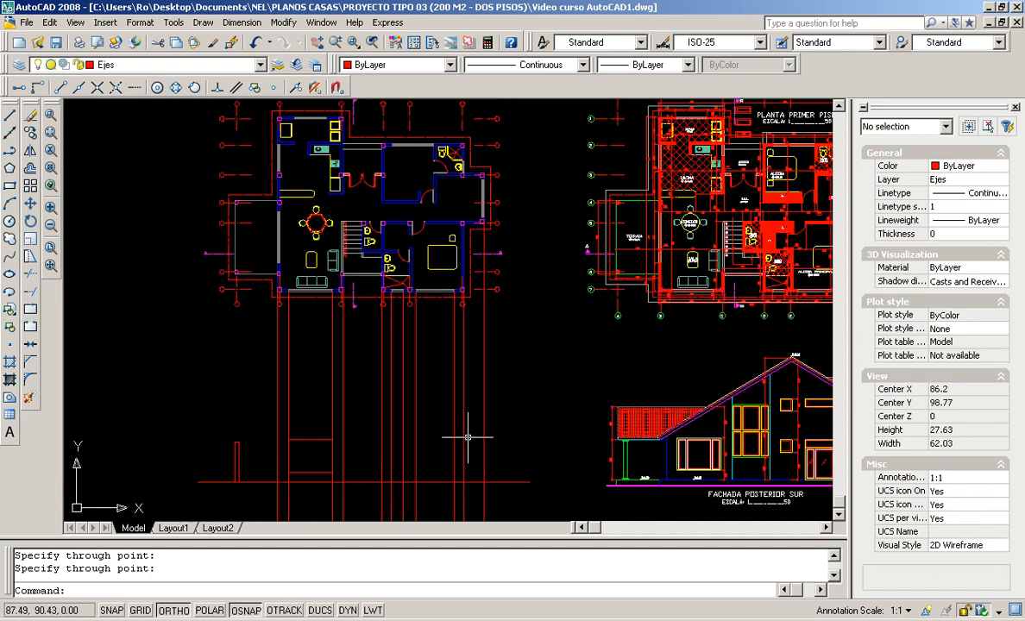
{"action": "scroll", "coordinate": [329, 440], "scroll_direction": "up", "scroll_amount": 2}
{"action": "scroll", "coordinate": [329, 439], "scroll_direction": "up", "scroll_amount": 1}
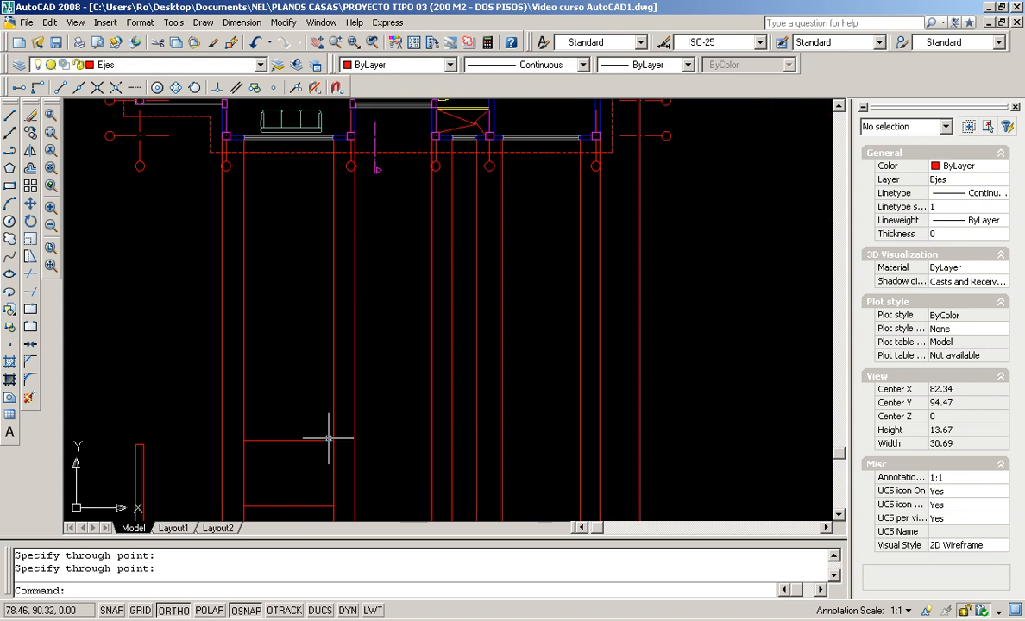
{"action": "left_click", "coordinate": [229, 402]}
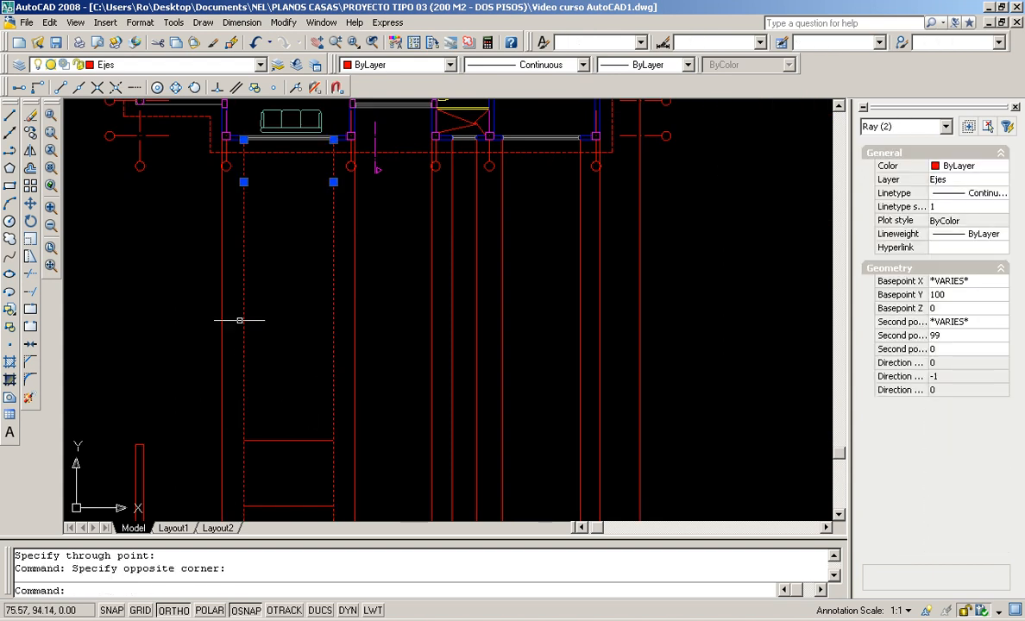
{"action": "left_click", "coordinate": [30, 115]}
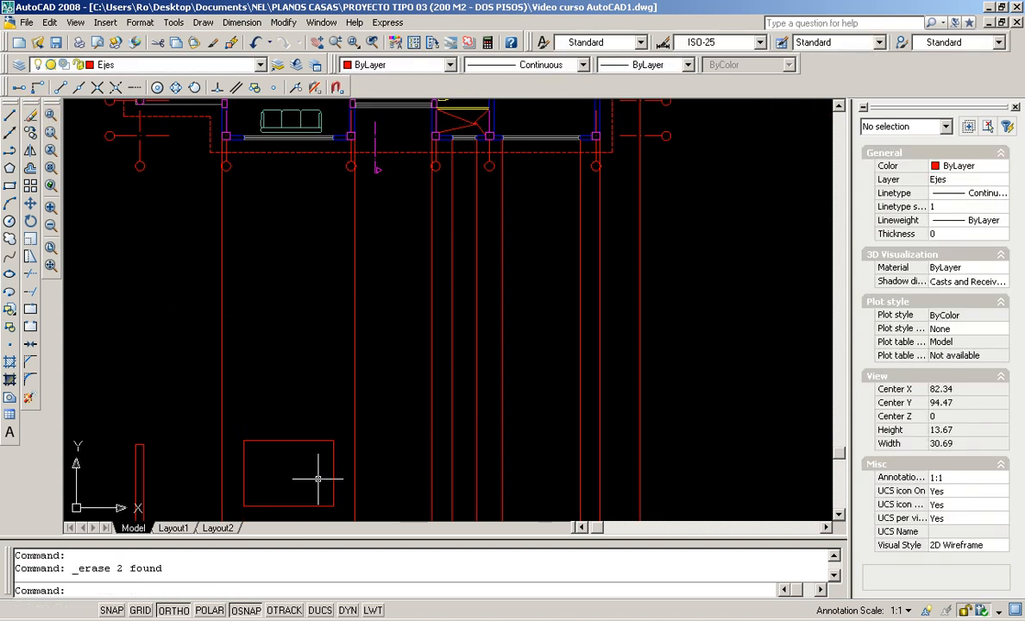
Trim all the rays below the long horizontal red line, then recentre on the floor plan
{"action": "scroll", "coordinate": [329, 386], "scroll_direction": "down", "scroll_amount": 8}
{"action": "scroll", "coordinate": [330, 386], "scroll_direction": "up", "scroll_amount": 4}
{"action": "scroll", "coordinate": [337, 431], "scroll_direction": "up", "scroll_amount": 2}
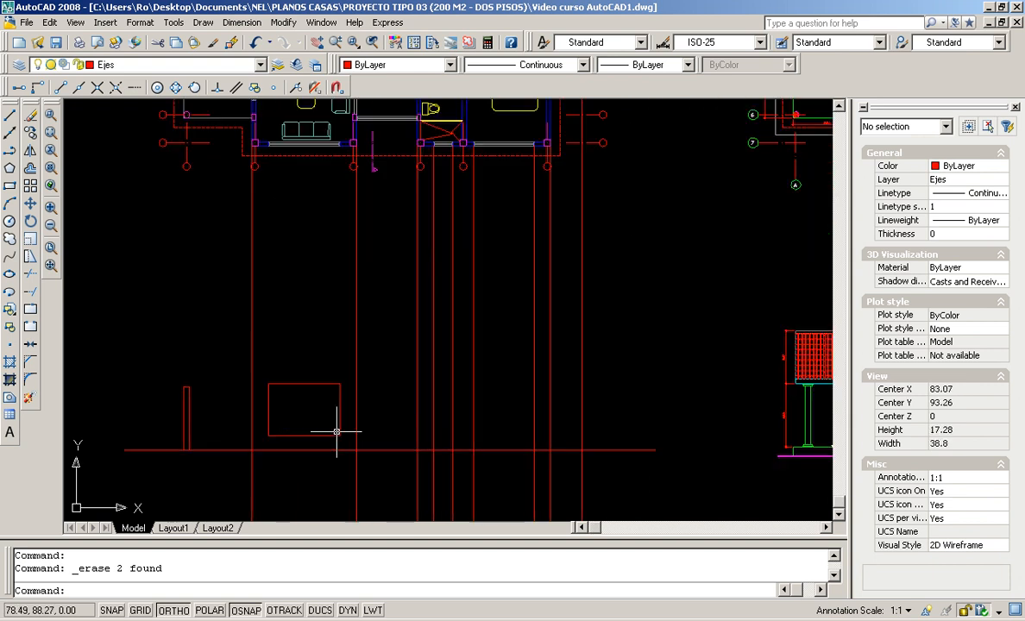
{"action": "mouse_move", "coordinate": [338, 446]}
{"action": "middle_mouse_down"}
{"action": "mouse_move", "coordinate": [359, 464]}
{"action": "mouse_move", "coordinate": [364, 252]}
{"action": "mouse_move", "coordinate": [406, 450]}
{"action": "middle_mouse_up"}
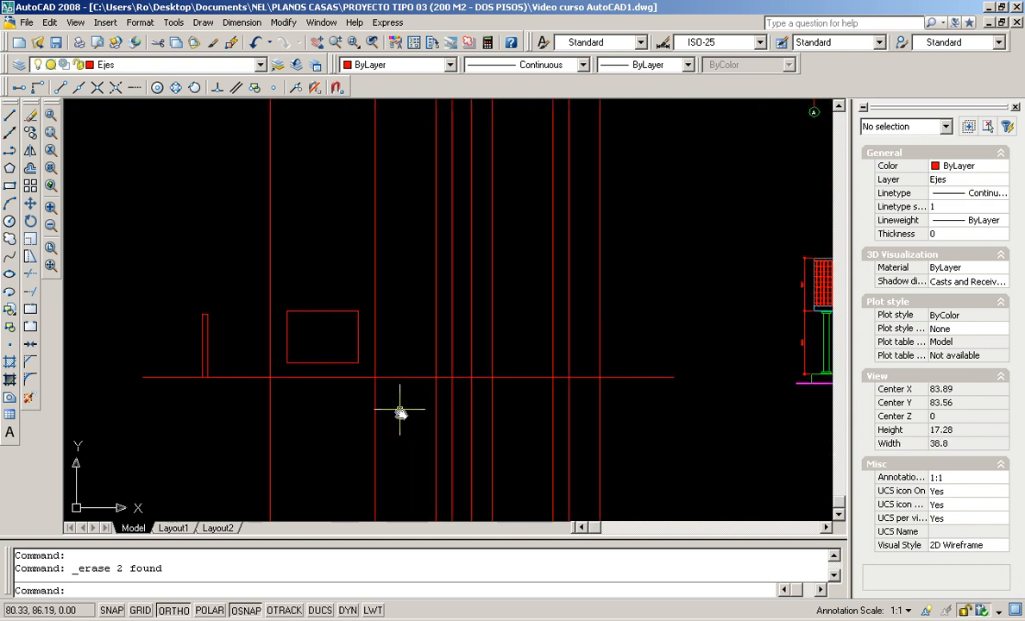
{"action": "left_click", "coordinate": [32, 275]}
{"action": "left_click", "coordinate": [624, 381]}
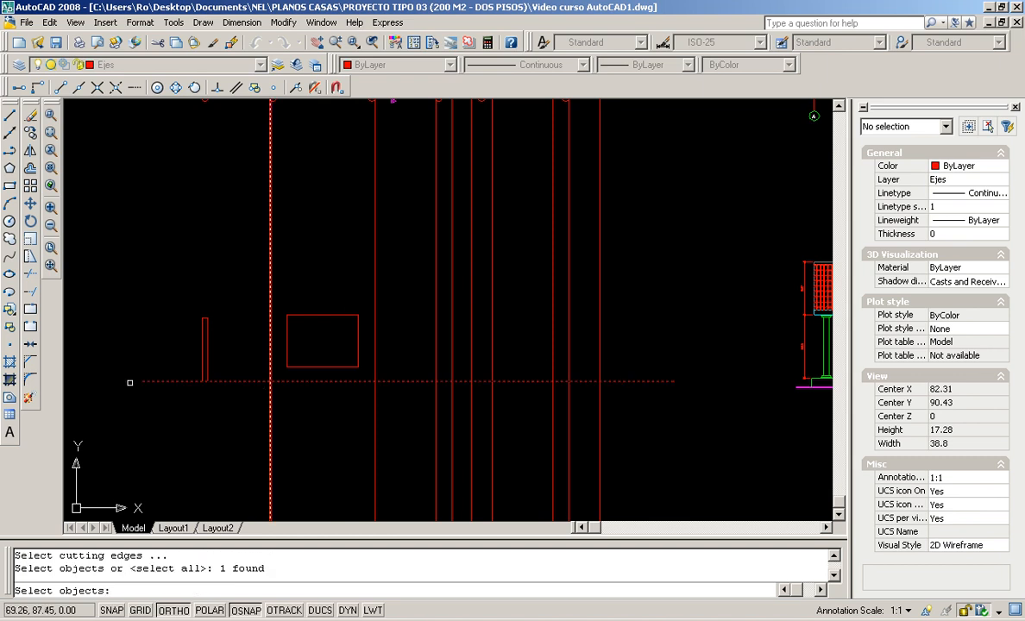
{"action": "key", "text": "Return"}
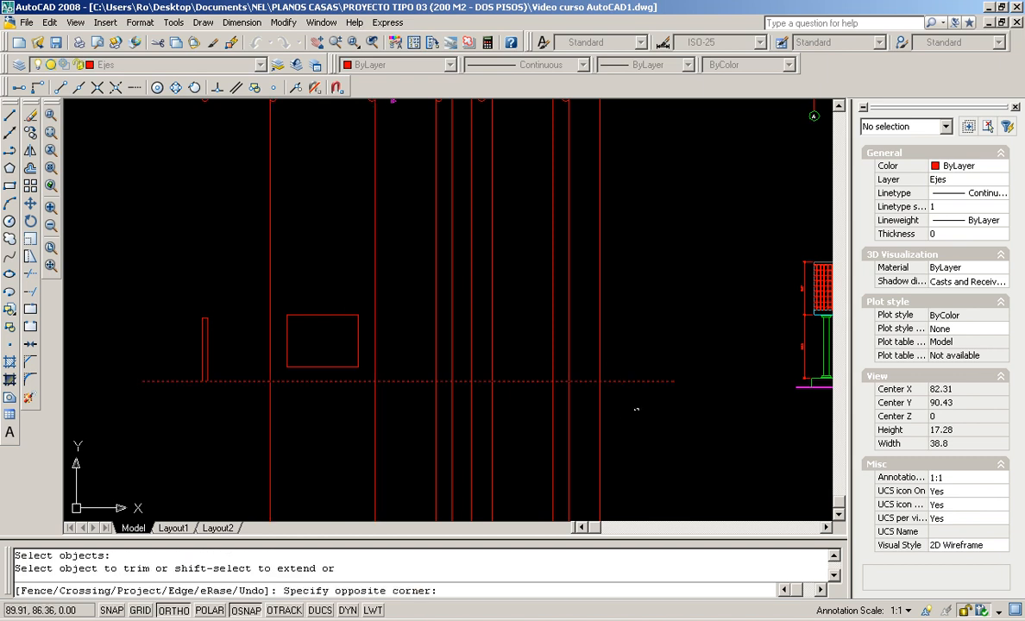
{"action": "left_click", "coordinate": [199, 435]}
{"action": "key", "text": "Return"}
{"action": "scroll", "coordinate": [441, 346], "scroll_direction": "down", "scroll_amount": 2}
{"action": "middle_click_drag", "start_coordinate": [339, 339], "coordinate": [341, 439]}
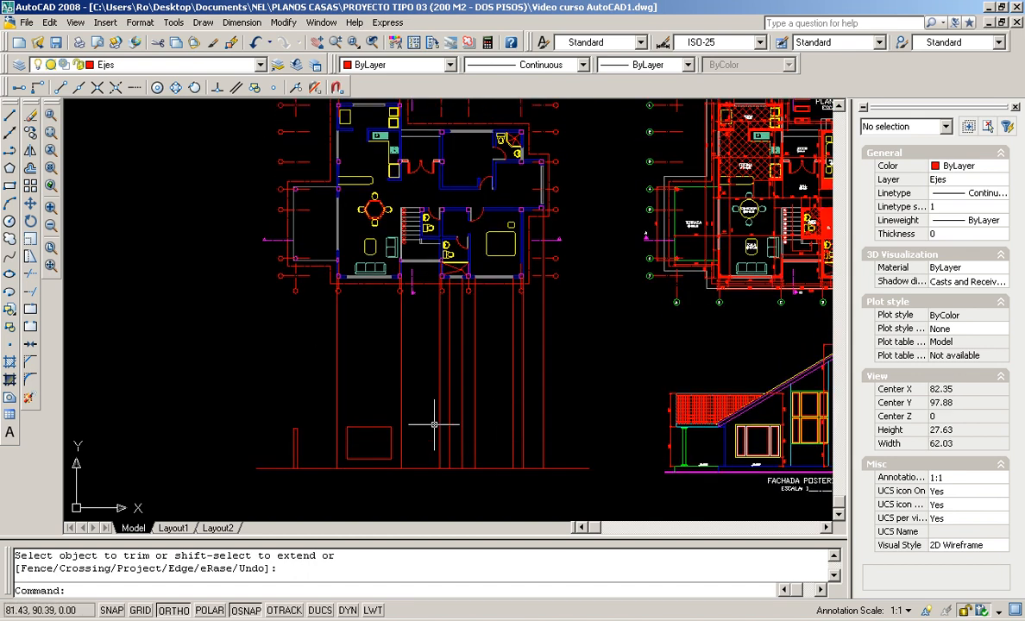
{"action": "scroll", "coordinate": [434, 425], "scroll_direction": "up", "scroll_amount": 2}
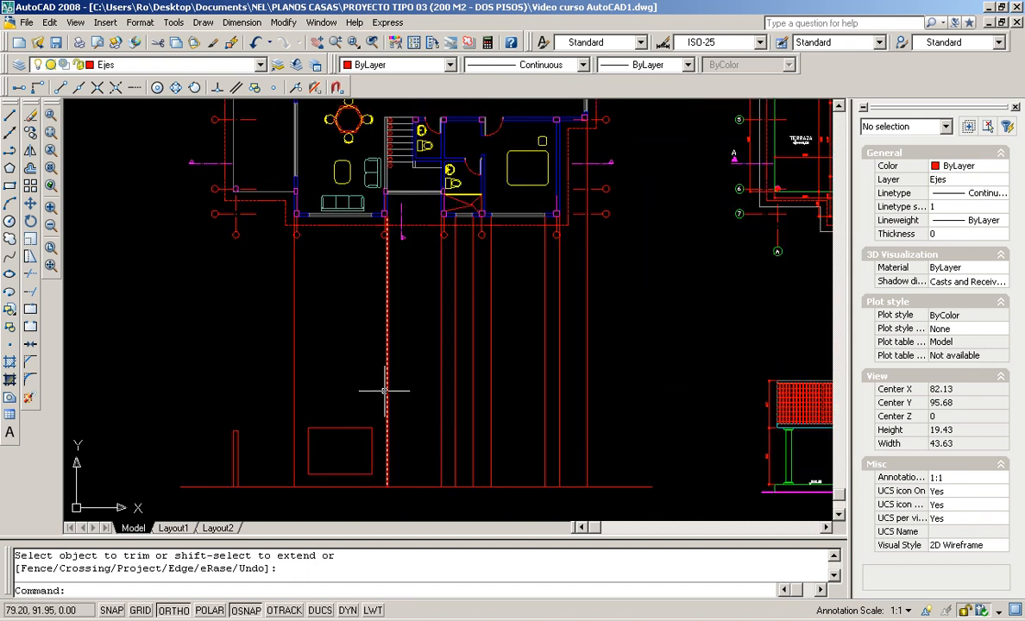
{"action": "scroll", "coordinate": [347, 364], "scroll_direction": "down", "scroll_amount": 5}
{"action": "middle_click_drag", "start_coordinate": [286, 336], "coordinate": [361, 382]}
{"action": "scroll", "coordinate": [351, 322], "scroll_direction": "up", "scroll_amount": 6}
{"action": "scroll", "coordinate": [456, 238], "scroll_direction": "up", "scroll_amount": 2}
{"action": "middle_click_drag", "start_coordinate": [455, 238], "coordinate": [419, 293]}
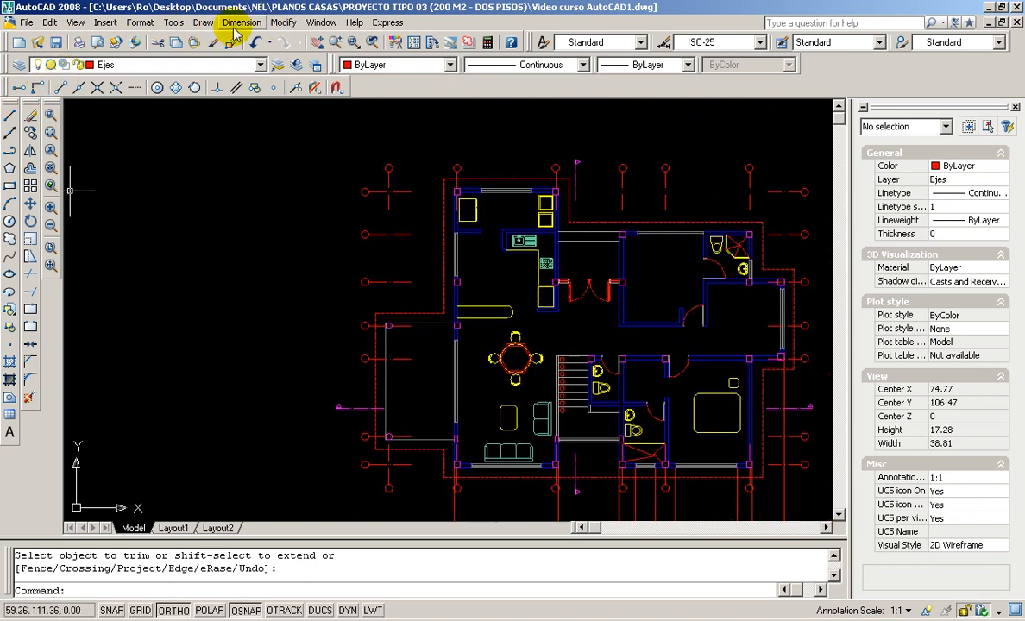
Place horizontal construction lines through the wall corner, the circle's top quadrant and both window corners
{"action": "left_click", "coordinate": [11, 134]}
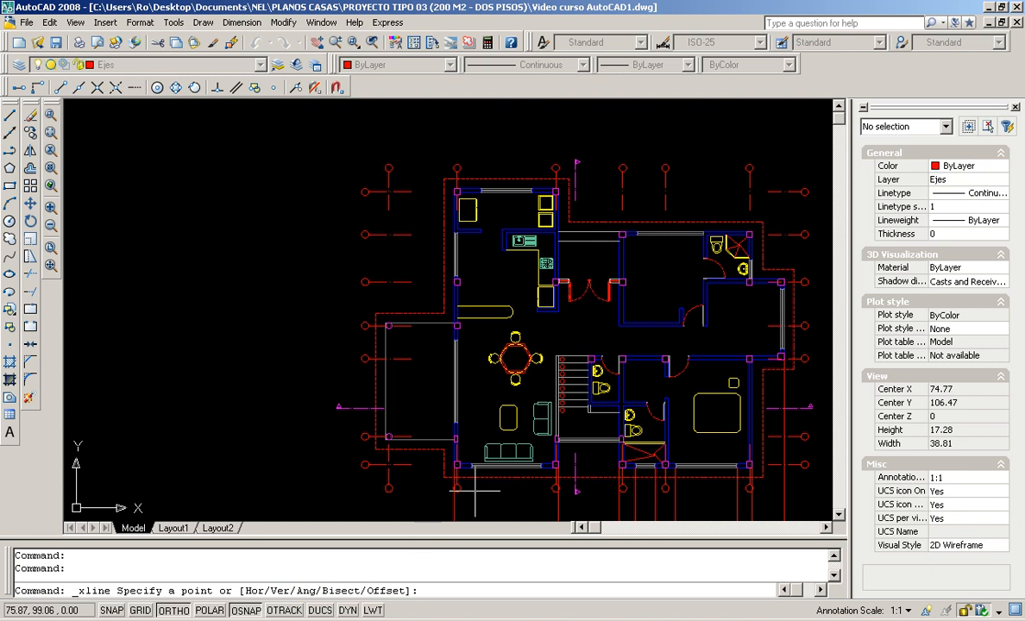
{"action": "scroll", "coordinate": [472, 498], "scroll_direction": "up", "scroll_amount": 2}
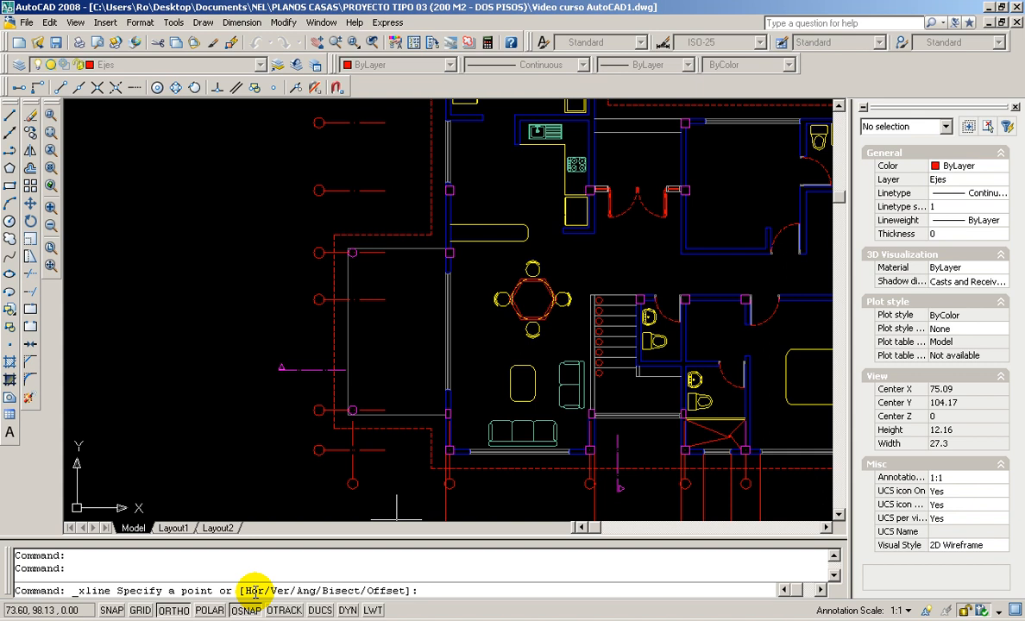
{"action": "key", "text": "Return"}
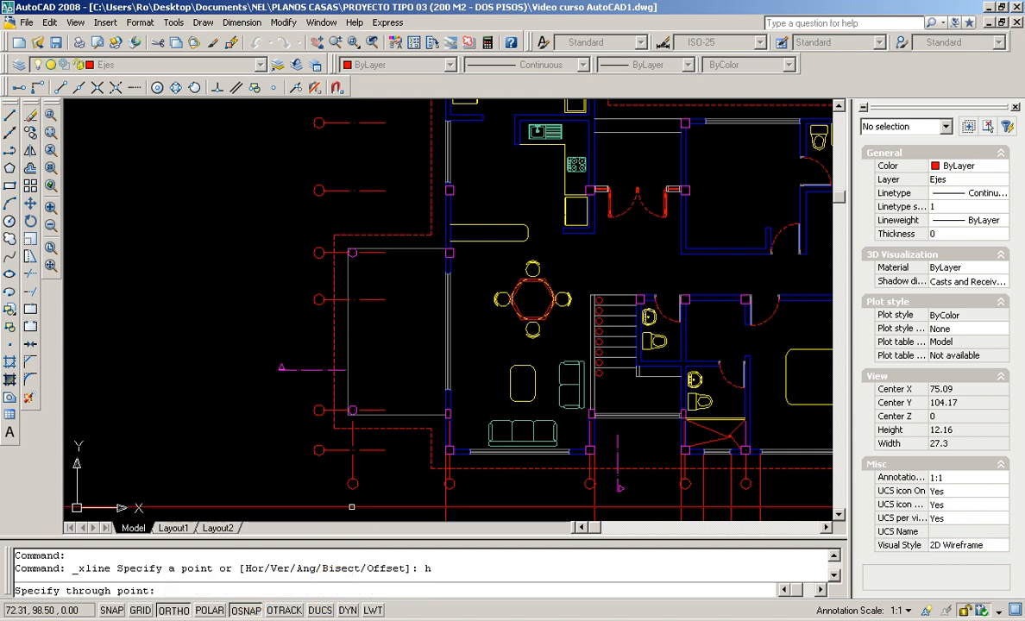
{"action": "scroll", "coordinate": [349, 465], "scroll_direction": "up", "scroll_amount": 2}
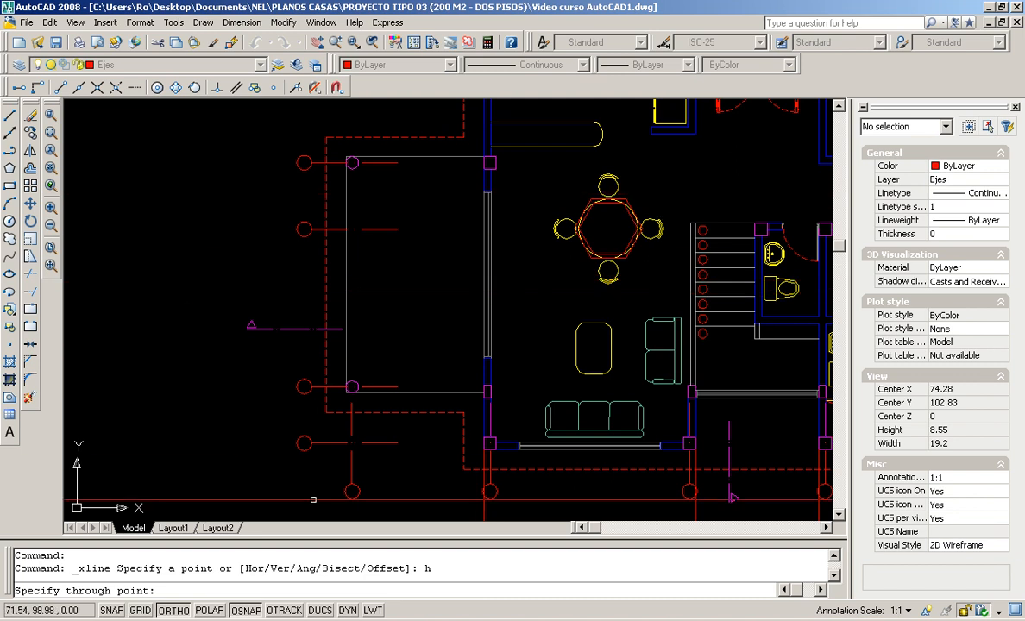
{"action": "scroll", "coordinate": [478, 449], "scroll_direction": "up", "scroll_amount": 4}
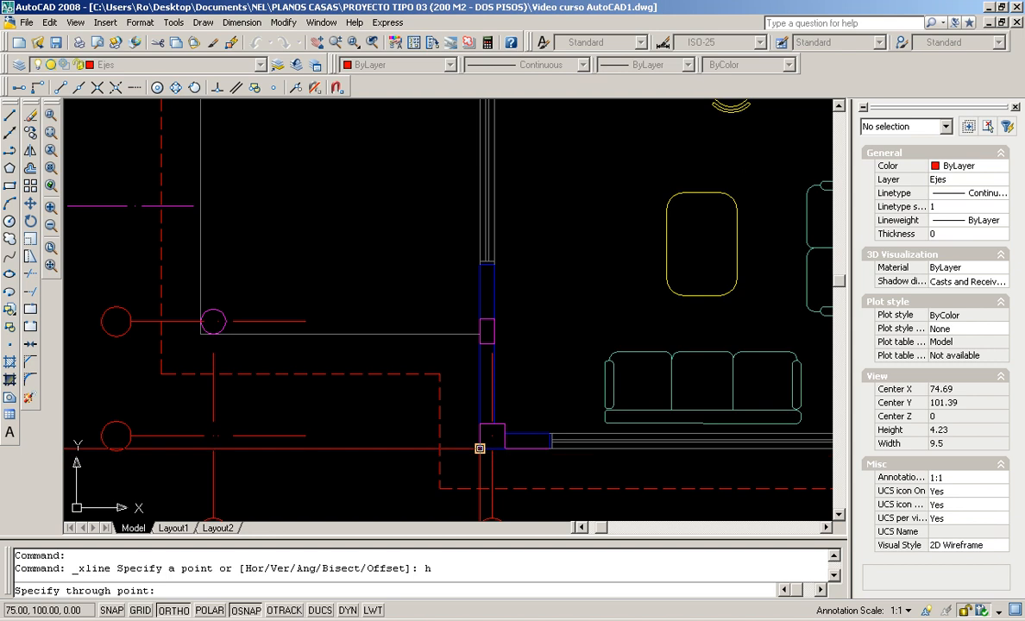
{"action": "left_click", "coordinate": [479, 448]}
{"action": "left_click", "coordinate": [202, 334]}
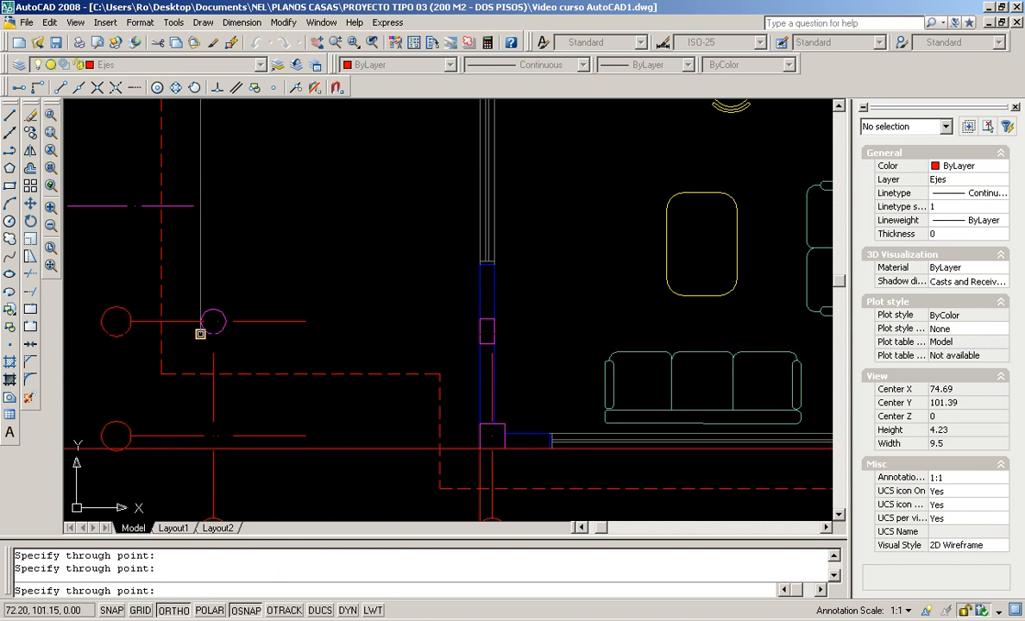
{"action": "left_click", "coordinate": [175, 87]}
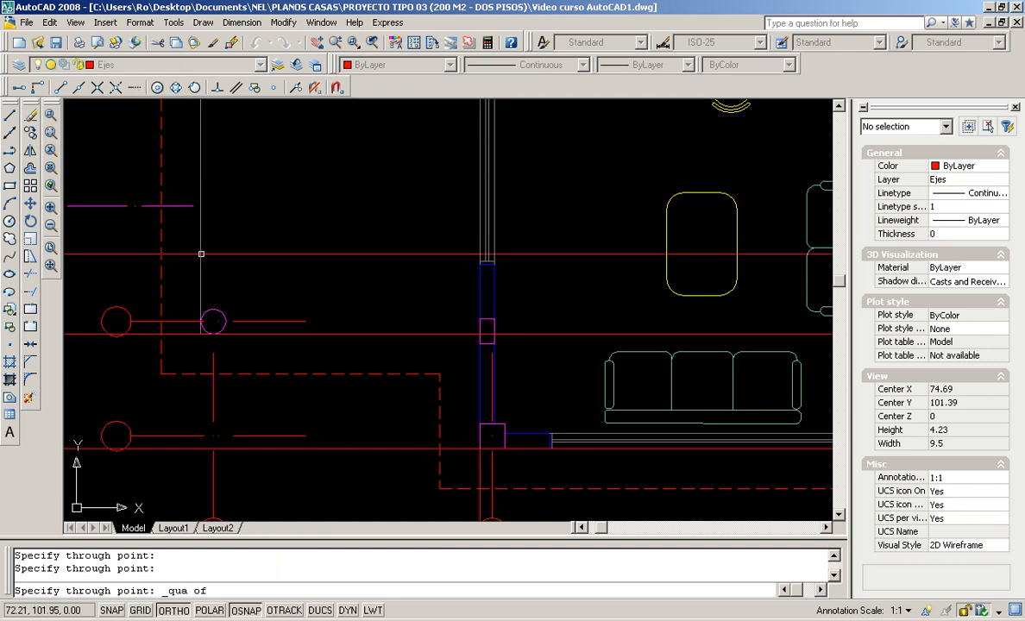
{"action": "left_click", "coordinate": [213, 308]}
{"action": "scroll", "coordinate": [381, 211], "scroll_direction": "down", "scroll_amount": 2}
{"action": "middle_click_drag", "start_coordinate": [380, 211], "coordinate": [443, 359]}
{"action": "scroll", "coordinate": [431, 279], "scroll_direction": "up", "scroll_amount": 2}
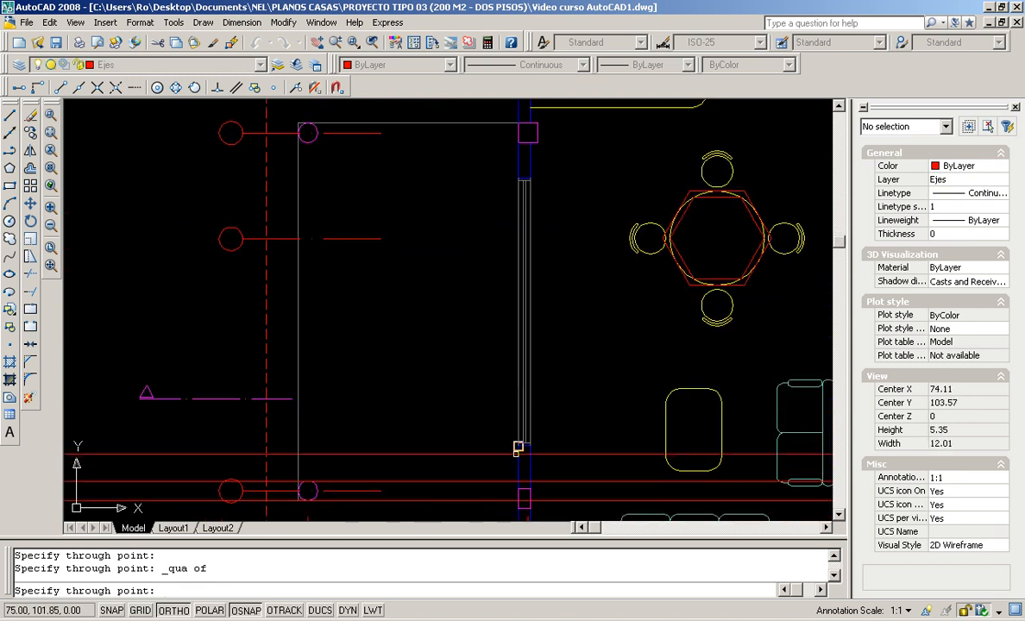
{"action": "left_click", "coordinate": [518, 446]}
{"action": "left_click", "coordinate": [518, 179]}
Add horizontal construction lines through another circle quadrant, two wall corners and the kitchen window corner
{"action": "middle_click_drag", "start_coordinate": [354, 167], "coordinate": [382, 233]}
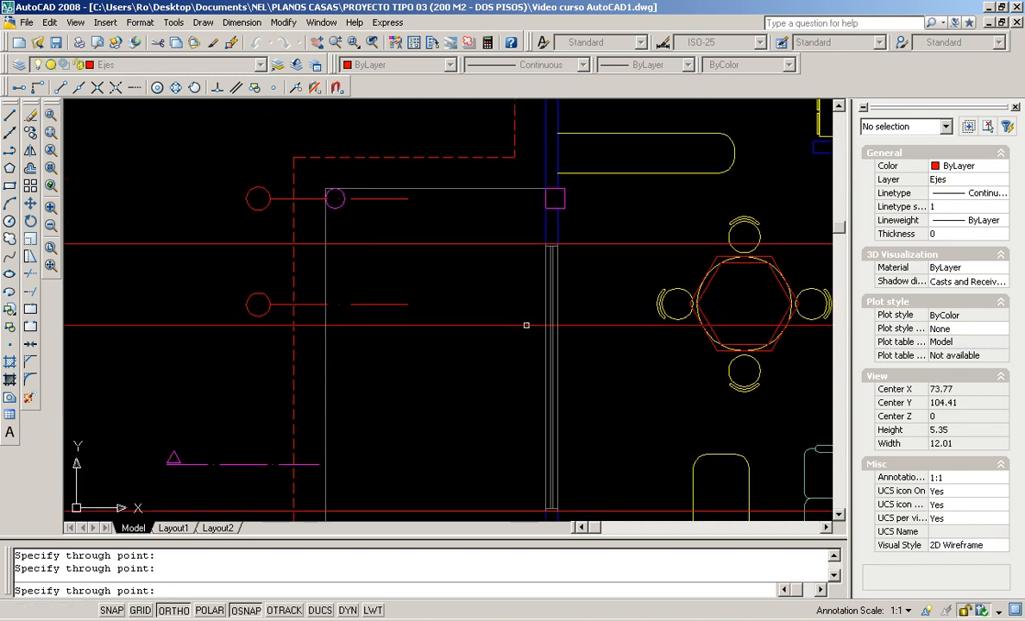
{"action": "scroll", "coordinate": [345, 358], "scroll_direction": "up", "scroll_amount": 3}
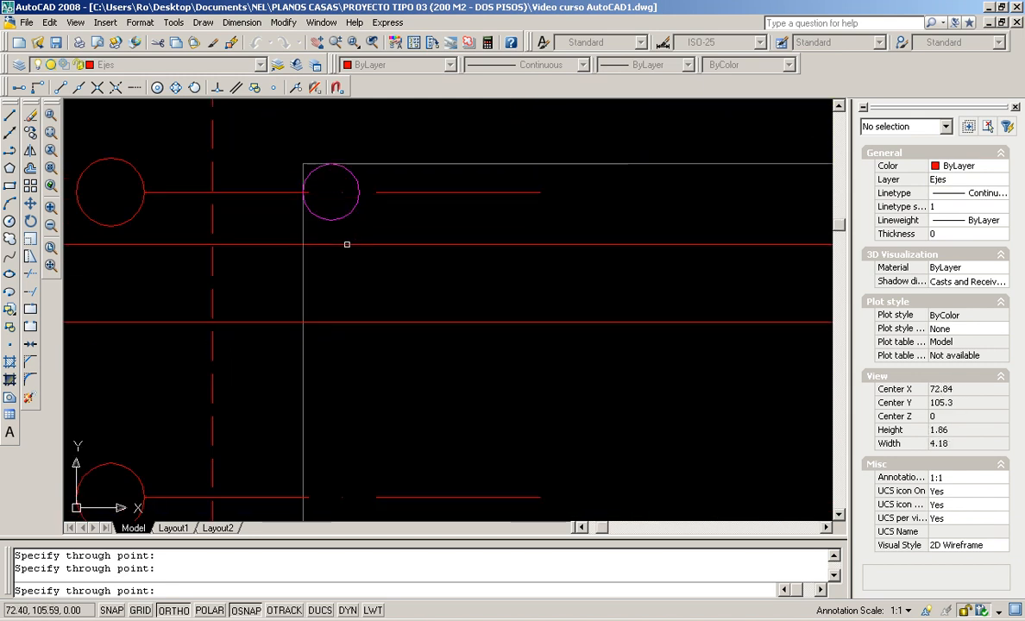
{"action": "left_click", "coordinate": [175, 87]}
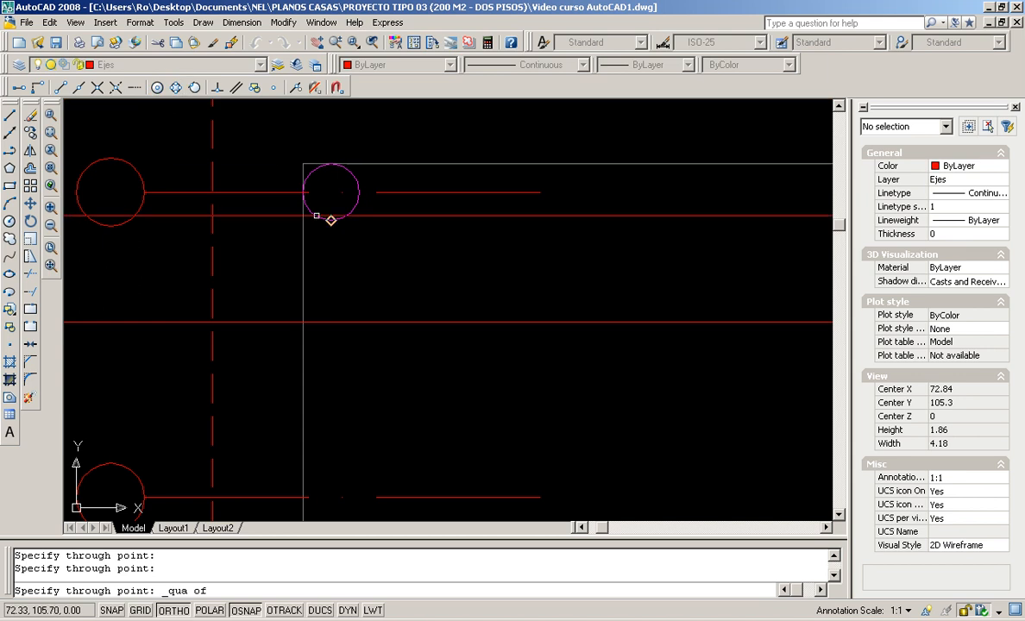
{"action": "left_click", "coordinate": [330, 219]}
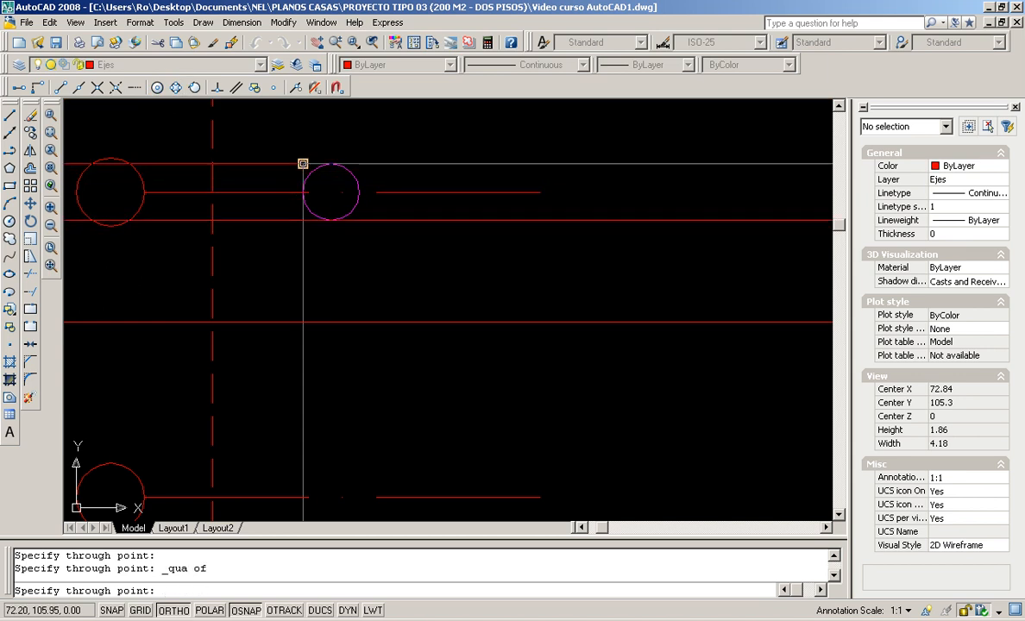
{"action": "left_click", "coordinate": [303, 163]}
{"action": "scroll", "coordinate": [435, 252], "scroll_direction": "down", "scroll_amount": 4}
{"action": "middle_click_drag", "start_coordinate": [468, 242], "coordinate": [459, 457]}
{"action": "scroll", "coordinate": [545, 354], "scroll_direction": "up", "scroll_amount": 3}
{"action": "left_click", "coordinate": [571, 317]}
{"action": "scroll", "coordinate": [512, 239], "scroll_direction": "down", "scroll_amount": 2}
{"action": "middle_click_drag", "start_coordinate": [511, 239], "coordinate": [527, 400]}
{"action": "scroll", "coordinate": [549, 338], "scroll_direction": "up", "scroll_amount": 3}
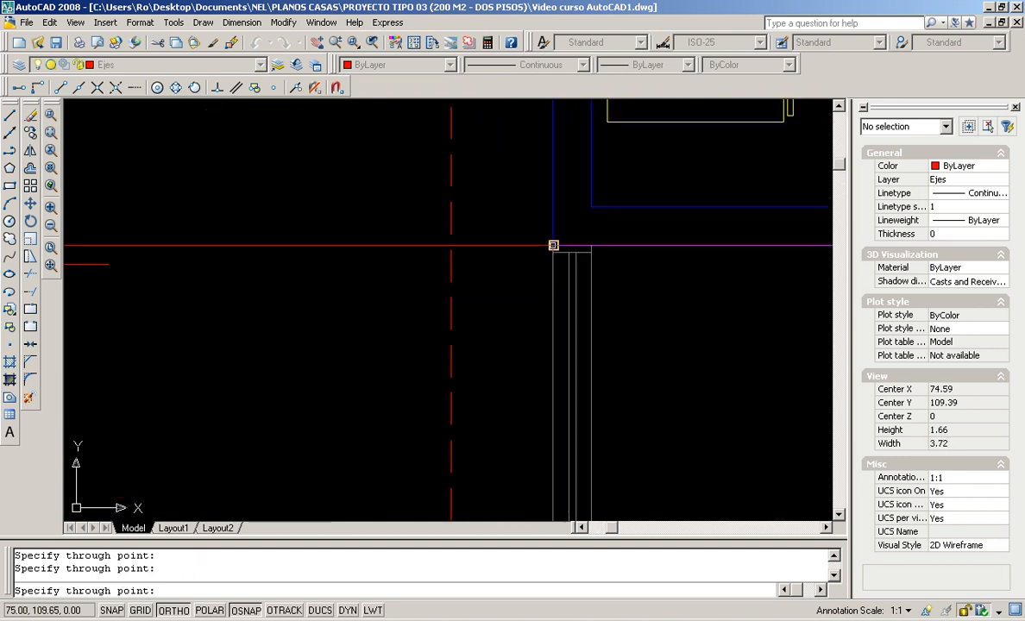
{"action": "left_click", "coordinate": [543, 240]}
{"action": "scroll", "coordinate": [544, 241], "scroll_direction": "down", "scroll_amount": 5}
{"action": "scroll", "coordinate": [541, 274], "scroll_direction": "up", "scroll_amount": 3}
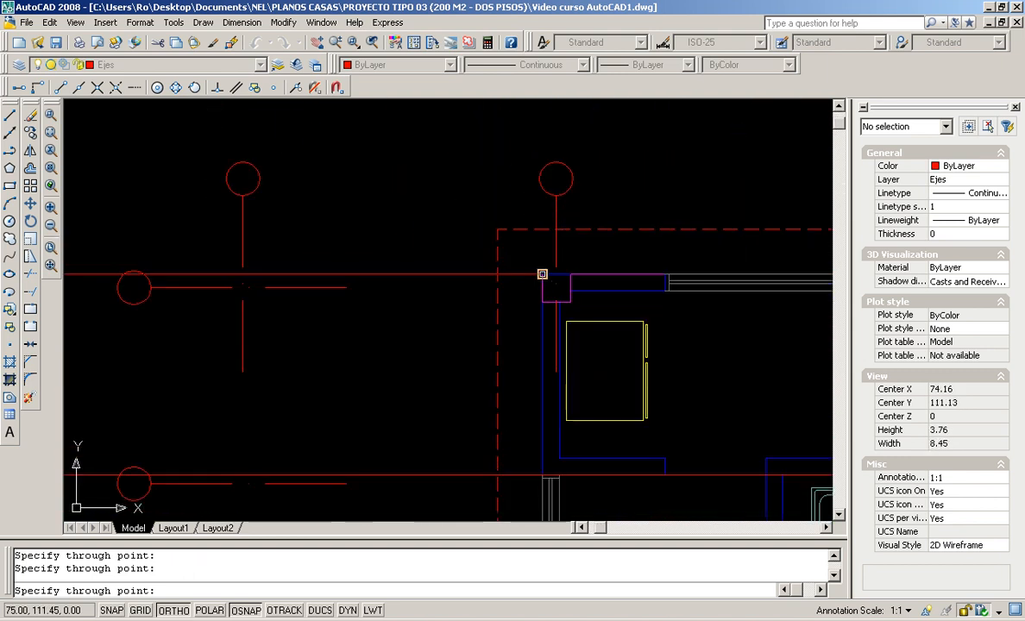
{"action": "scroll", "coordinate": [542, 275], "scroll_direction": "down", "scroll_amount": 5}
{"action": "scroll", "coordinate": [469, 292], "scroll_direction": "up", "scroll_amount": 1}
{"action": "middle_click_drag", "start_coordinate": [493, 270], "coordinate": [410, 335]}
{"action": "key", "text": "Escape"}
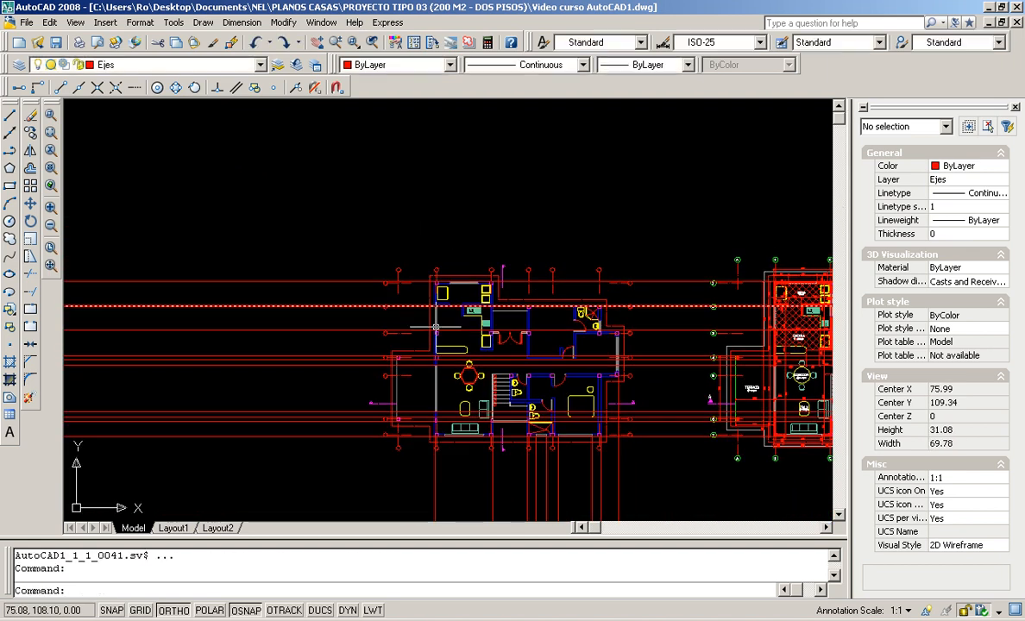
Erase the ten horizontal axis lines left of the floor plan with a crossing window
{"action": "middle_click_drag", "start_coordinate": [499, 281], "coordinate": [380, 280]}
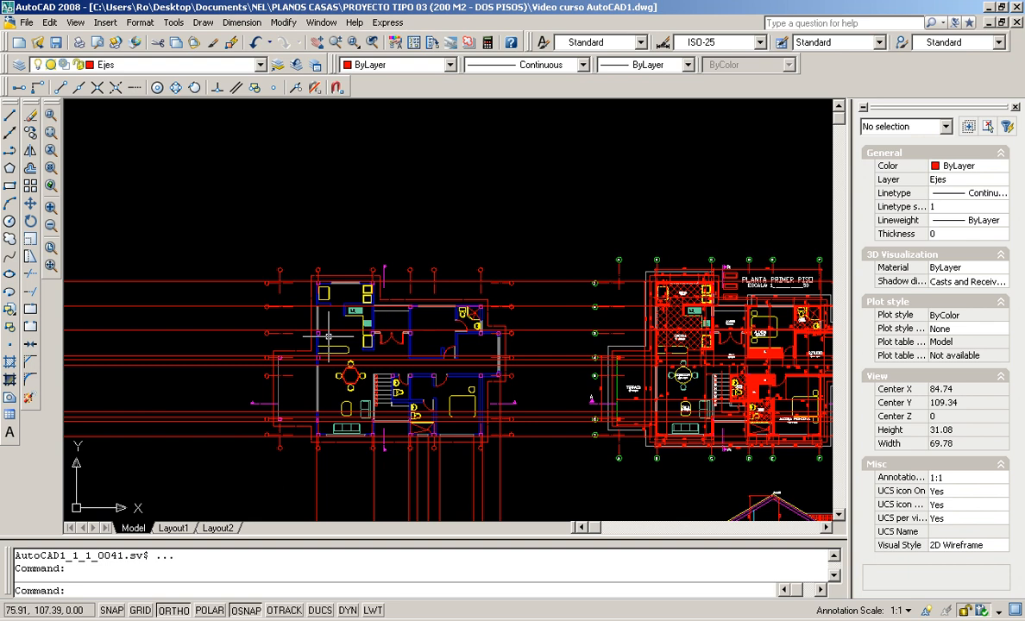
{"action": "scroll", "coordinate": [250, 324], "scroll_direction": "up", "scroll_amount": 2}
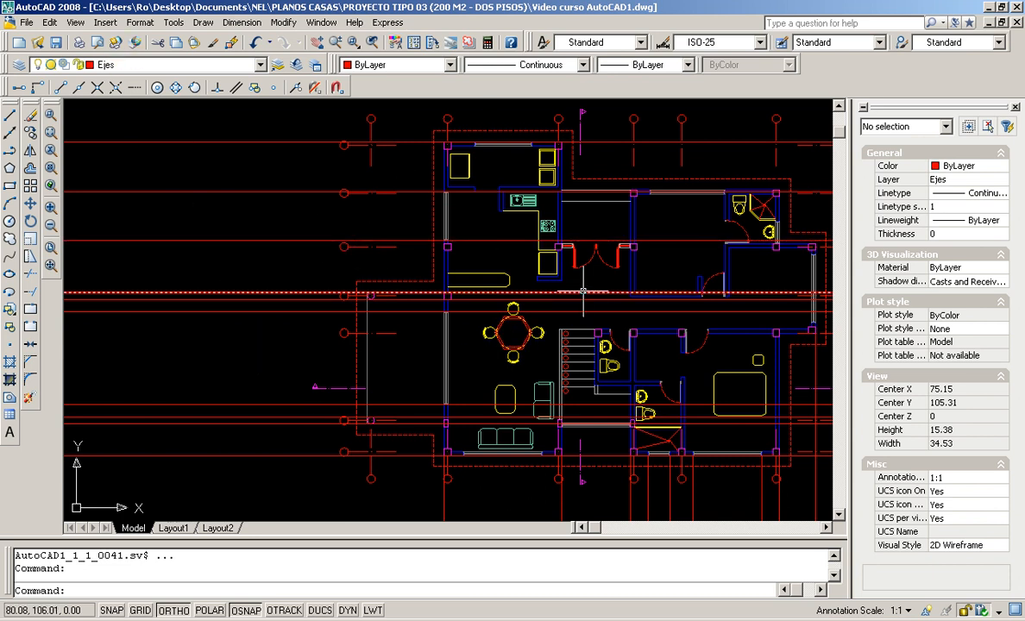
{"action": "scroll", "coordinate": [580, 293], "scroll_direction": "down", "scroll_amount": 5}
{"action": "scroll", "coordinate": [579, 288], "scroll_direction": "up", "scroll_amount": 4}
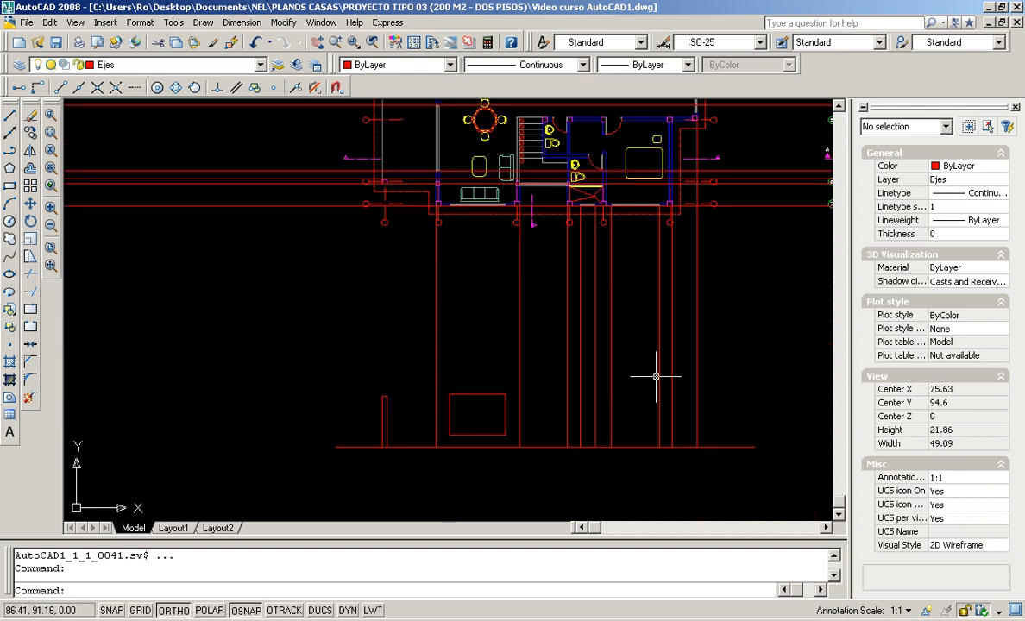
{"action": "scroll", "coordinate": [517, 332], "scroll_direction": "down", "scroll_amount": 2}
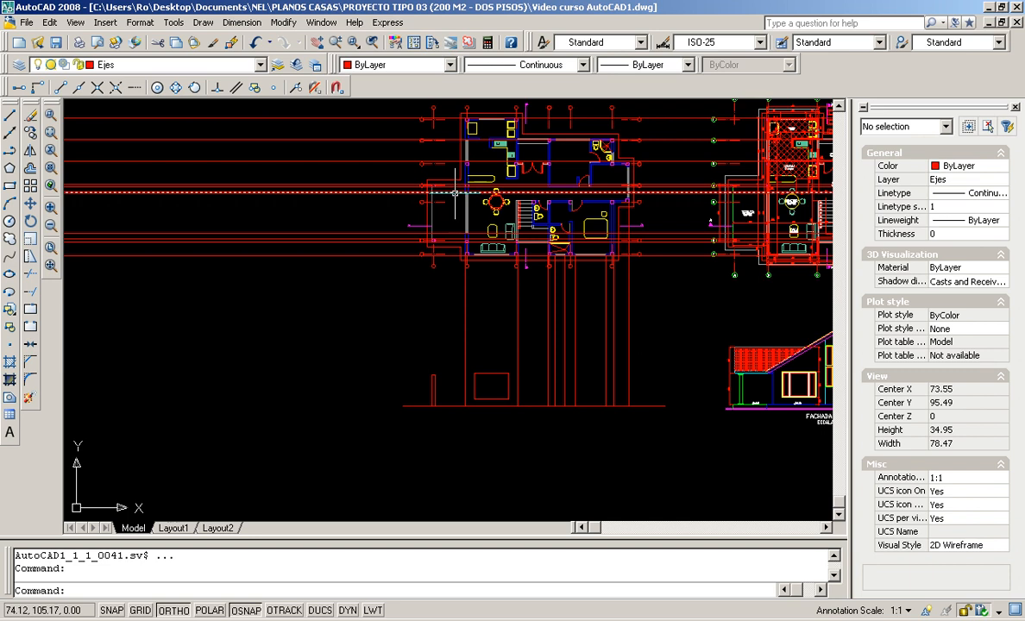
{"action": "middle_click_drag", "start_coordinate": [455, 191], "coordinate": [428, 301]}
{"action": "scroll", "coordinate": [350, 314], "scroll_direction": "up", "scroll_amount": 2}
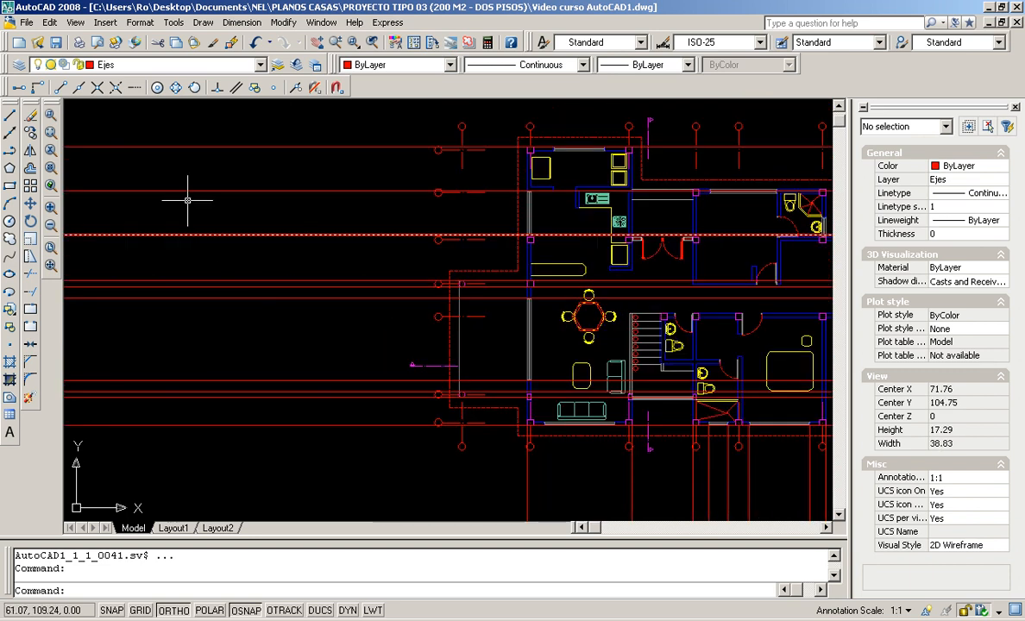
{"action": "left_click", "coordinate": [31, 115]}
{"action": "left_click", "coordinate": [312, 125]}
{"action": "left_click", "coordinate": [263, 416]}
{"action": "key", "text": "Return"}
{"action": "scroll", "coordinate": [431, 371], "scroll_direction": "up", "scroll_amount": 5}
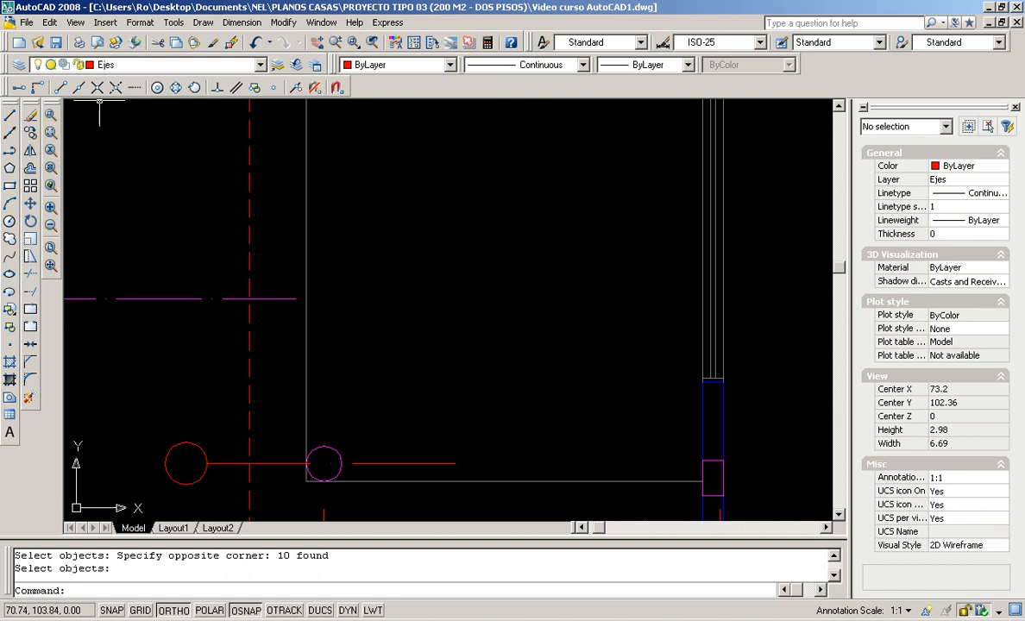
Draw a bisector construction line from the lower-left wall corner rising up-right, with ORTHO off
{"action": "left_click", "coordinate": [10, 134]}
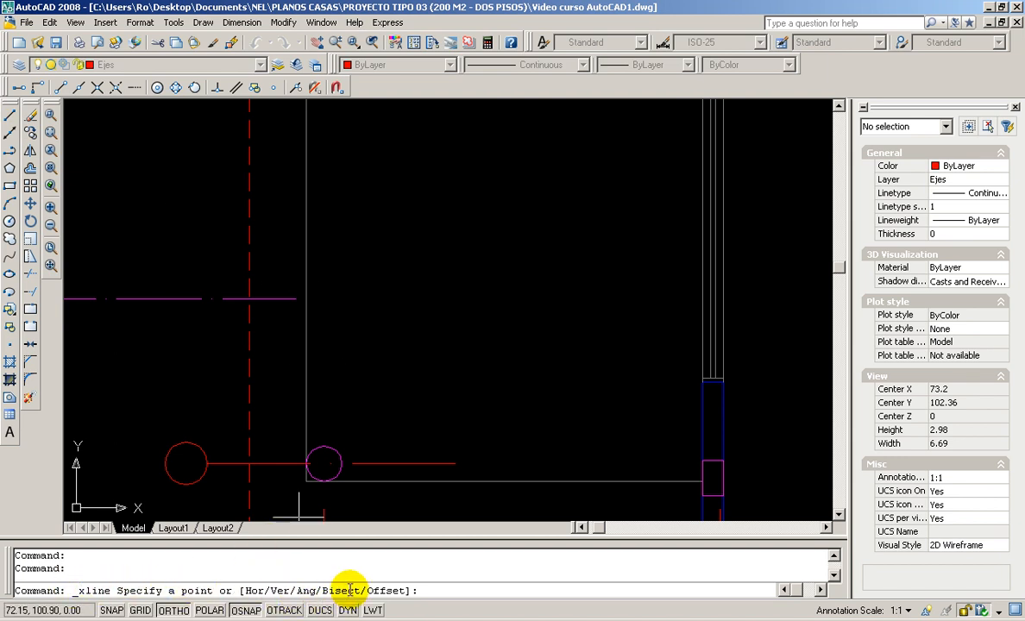
{"action": "key", "text": "Return"}
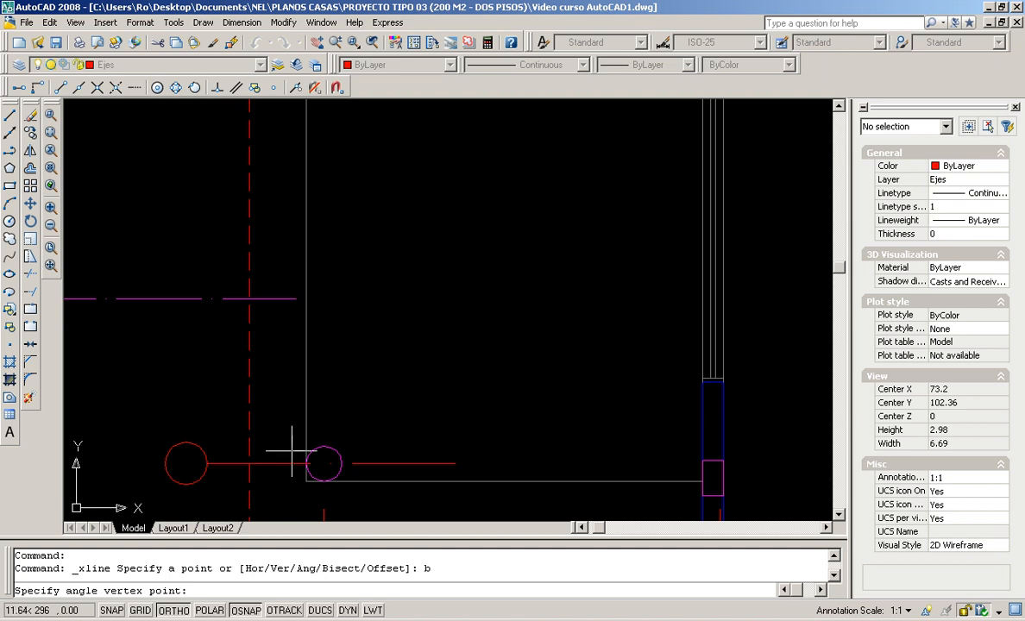
{"action": "left_click", "coordinate": [306, 481]}
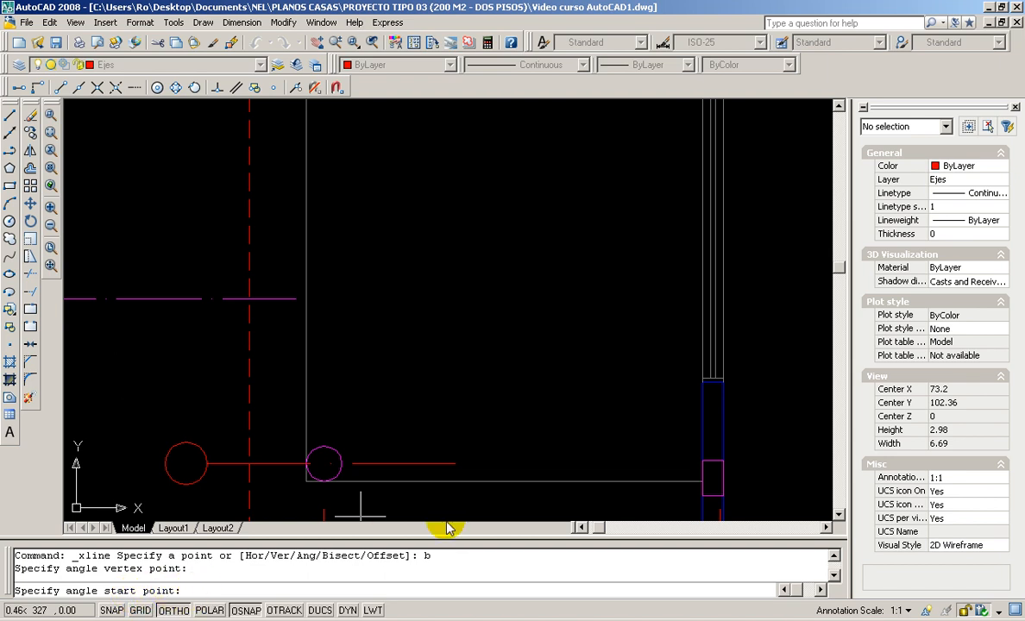
{"action": "left_click", "coordinate": [702, 480]}
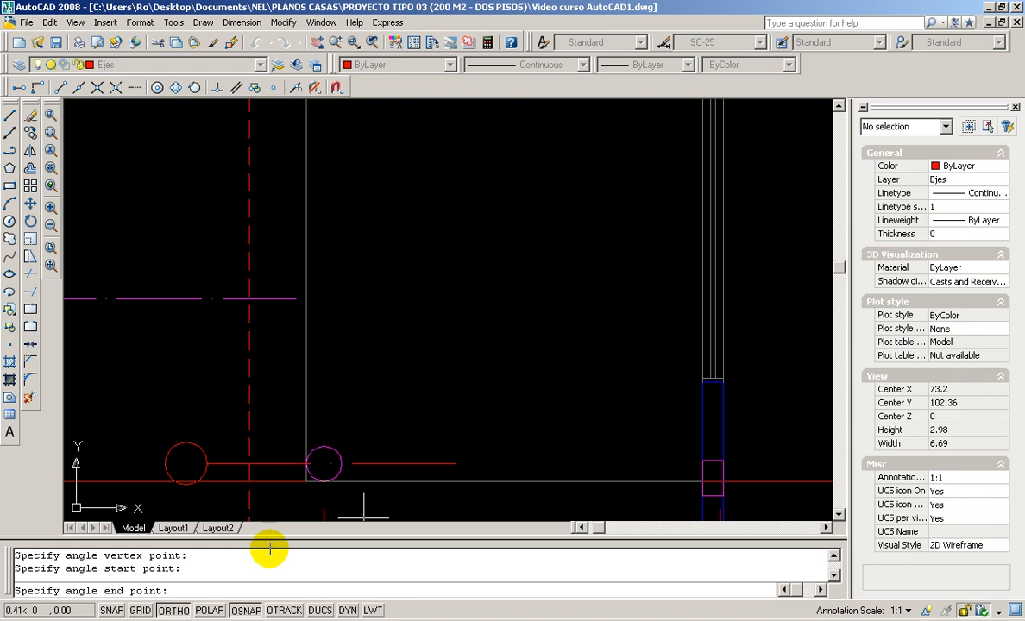
{"action": "scroll", "coordinate": [336, 414], "scroll_direction": "down", "scroll_amount": 2}
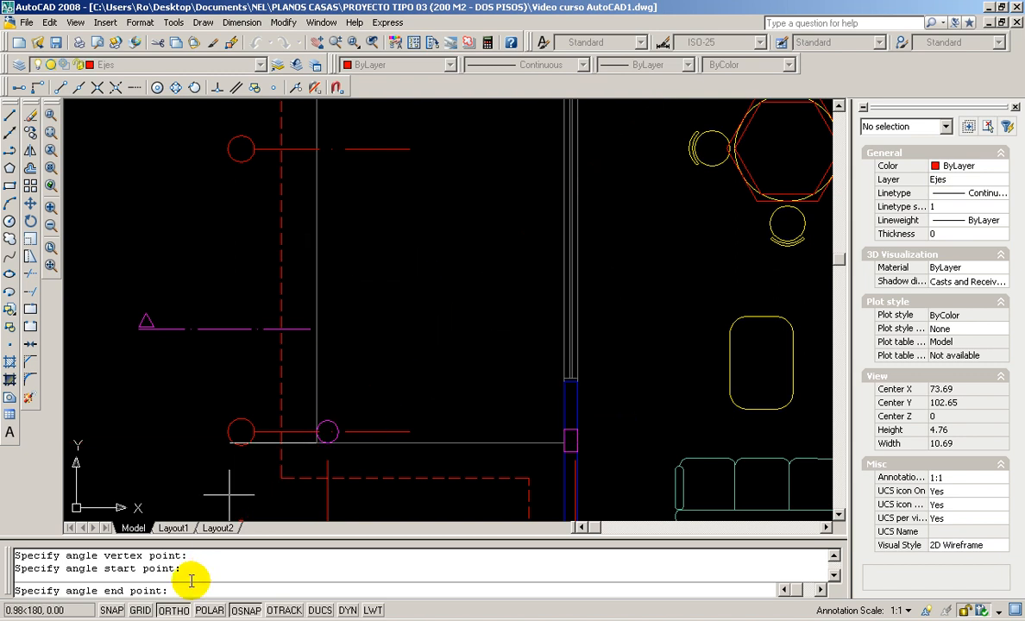
{"action": "left_click", "coordinate": [173, 610]}
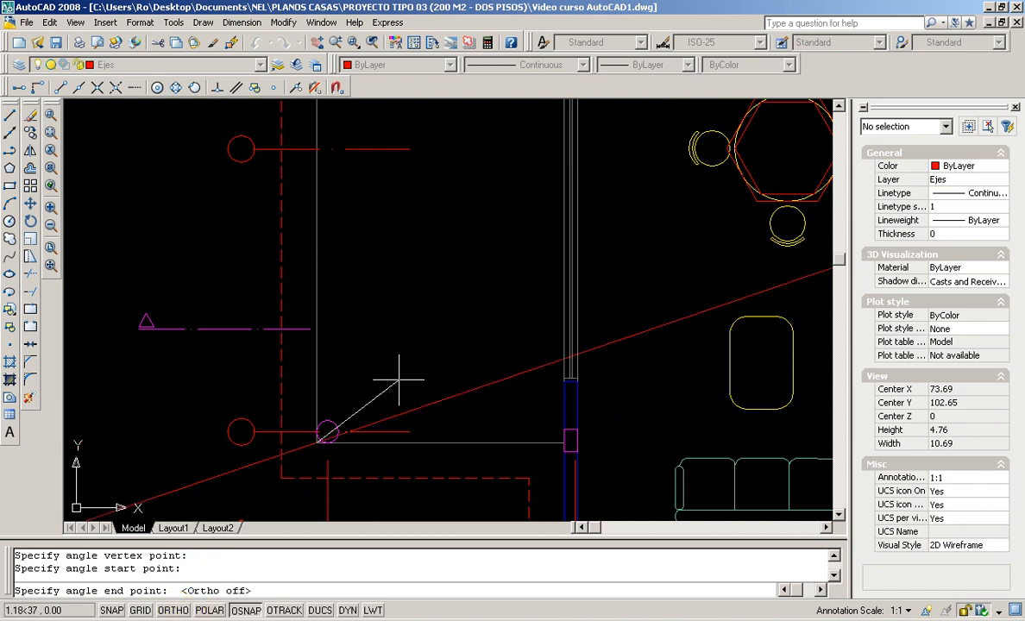
{"action": "scroll", "coordinate": [332, 194], "scroll_direction": "down", "scroll_amount": 1}
{"action": "middle_click_drag", "start_coordinate": [333, 193], "coordinate": [348, 281]}
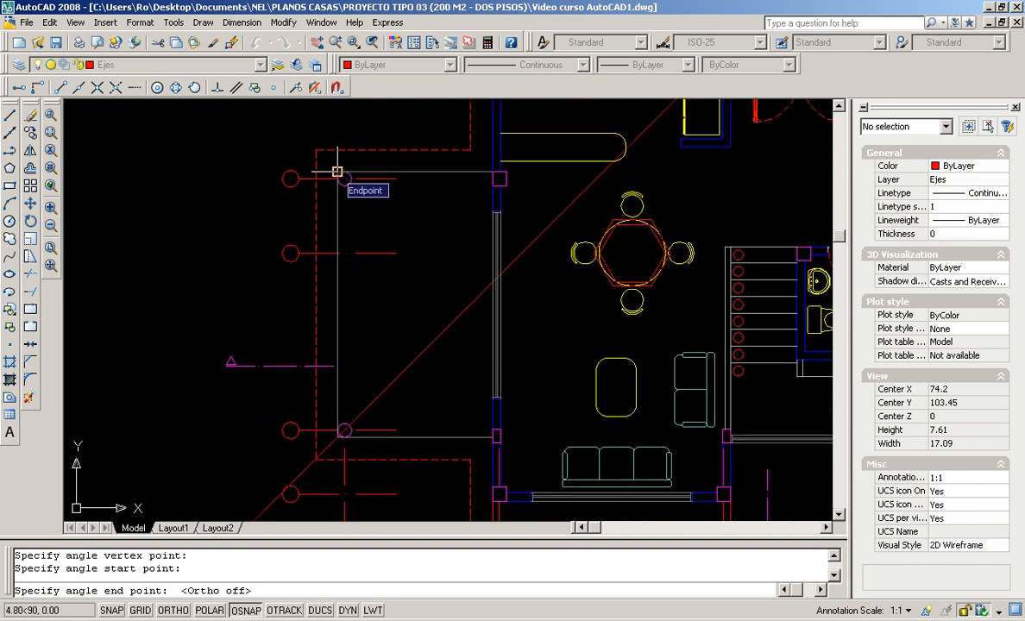
{"action": "scroll", "coordinate": [323, 434], "scroll_direction": "up", "scroll_amount": 1}
{"action": "scroll", "coordinate": [331, 430], "scroll_direction": "up", "scroll_amount": 2}
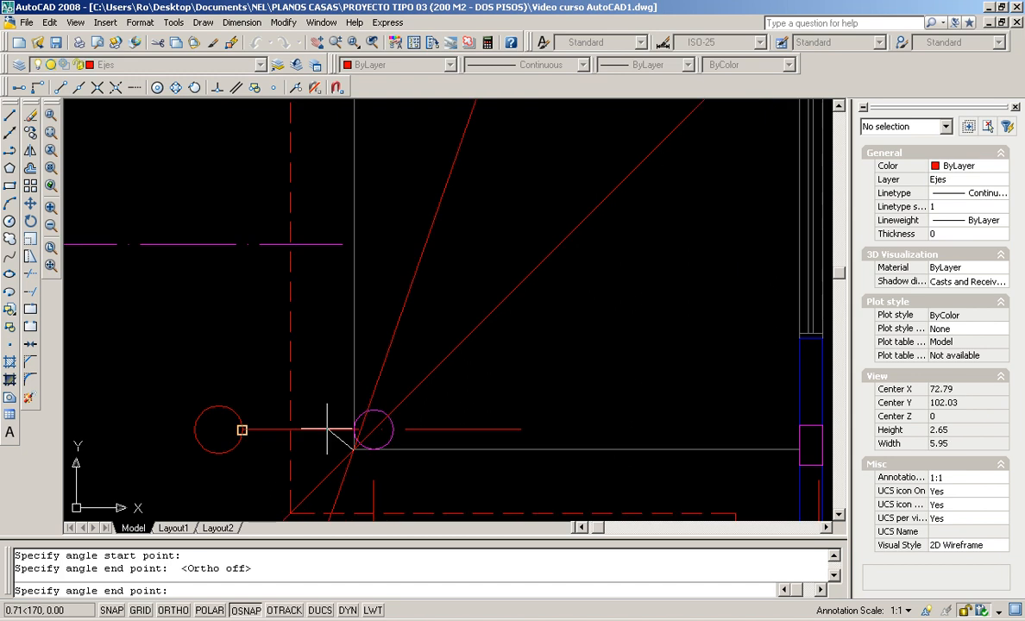
{"action": "scroll", "coordinate": [376, 429], "scroll_direction": "down", "scroll_amount": 3}
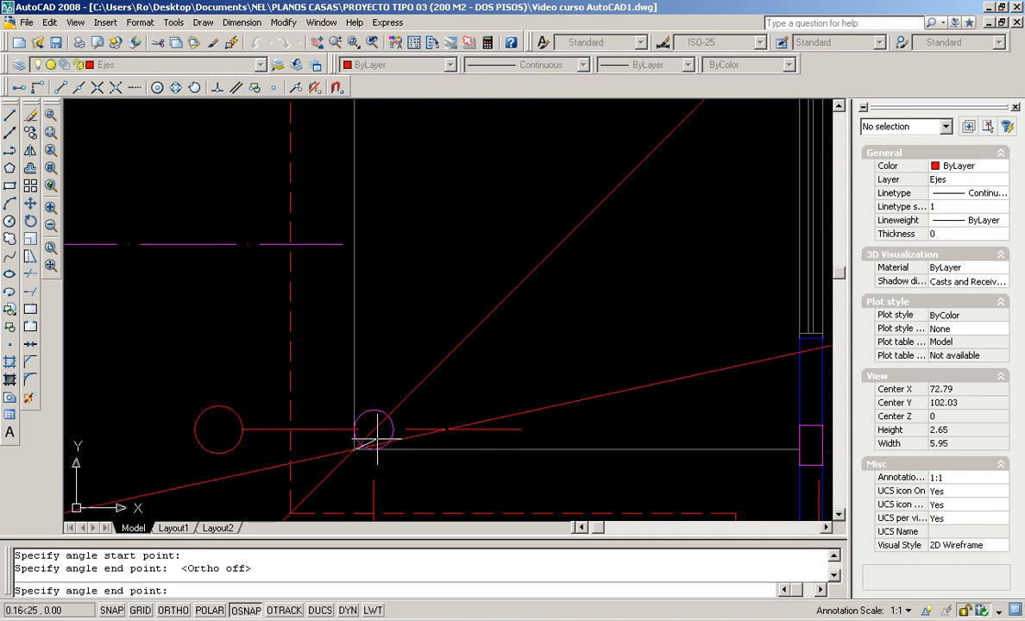
{"action": "scroll", "coordinate": [369, 270], "scroll_direction": "down", "scroll_amount": 1}
{"action": "mouse_move", "coordinate": [369, 269]}
{"action": "middle_mouse_down"}
{"action": "mouse_move", "coordinate": [396, 331]}
{"action": "mouse_move", "coordinate": [391, 347]}
{"action": "middle_mouse_up"}
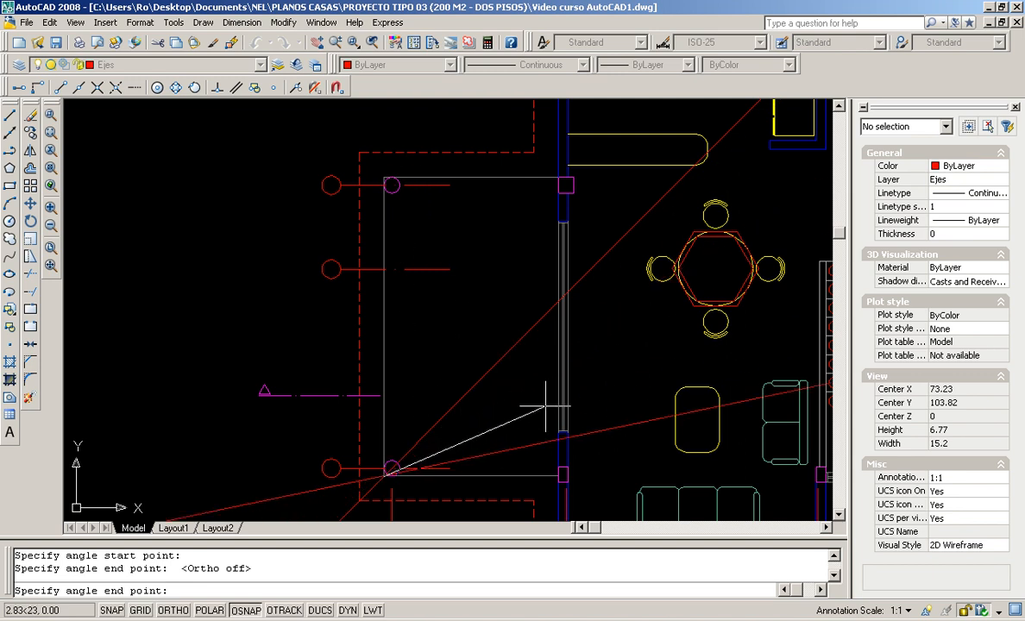
{"action": "middle_click_drag", "start_coordinate": [488, 491], "coordinate": [438, 382]}
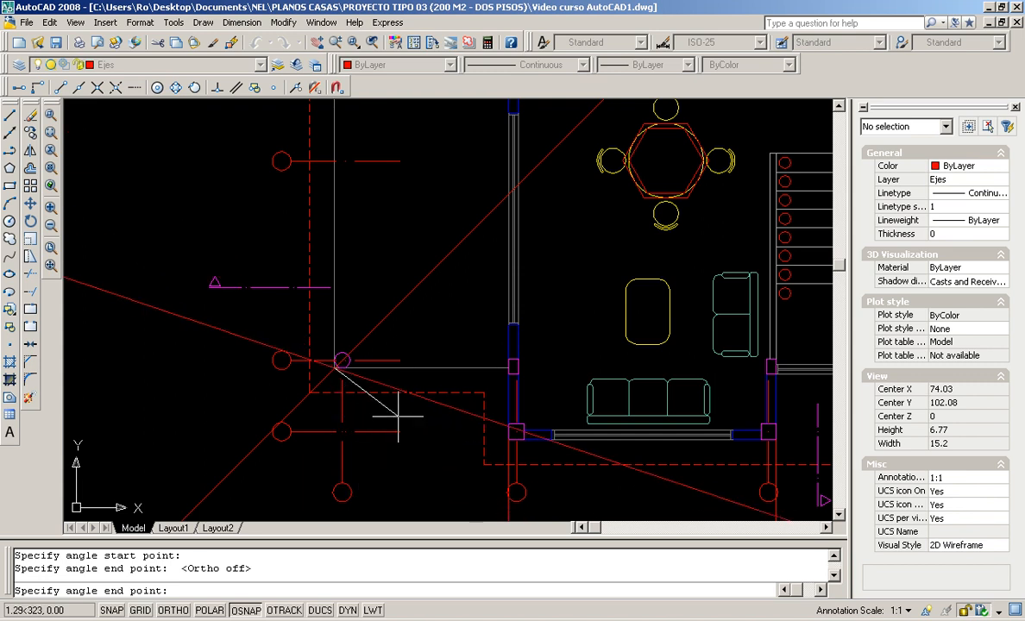
{"action": "key", "text": "Return"}
Add a steeper bisector xline at the corner by the circle, snapping to the upper column intersection
{"action": "scroll", "coordinate": [435, 384], "scroll_direction": "up", "scroll_amount": 4}
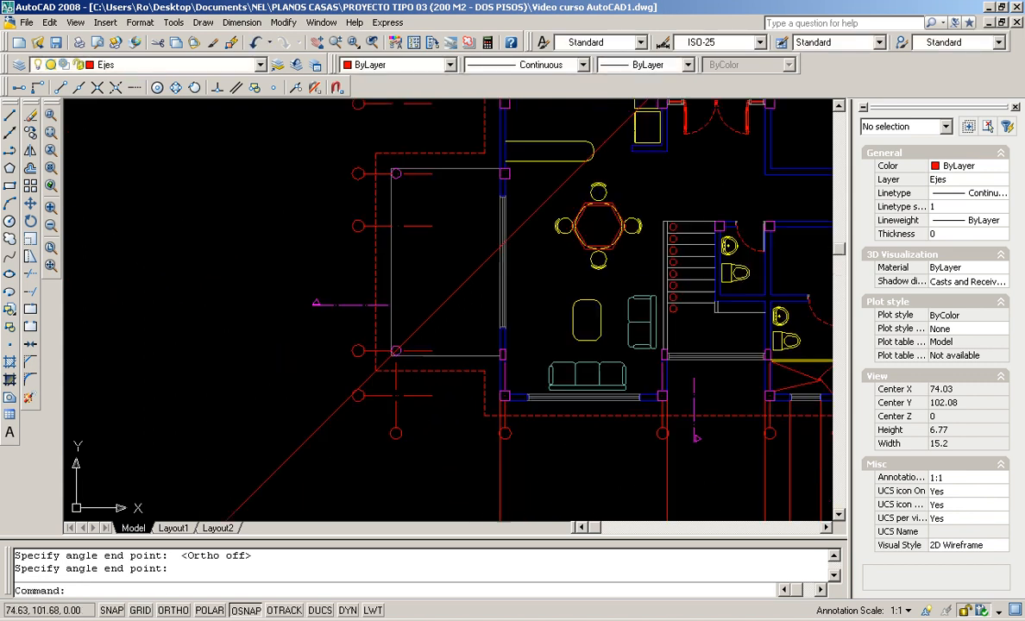
{"action": "scroll", "coordinate": [439, 326], "scroll_direction": "down", "scroll_amount": 8}
{"action": "middle_click_drag", "start_coordinate": [439, 327], "coordinate": [430, 421]}
{"action": "scroll", "coordinate": [431, 421], "scroll_direction": "up", "scroll_amount": 3}
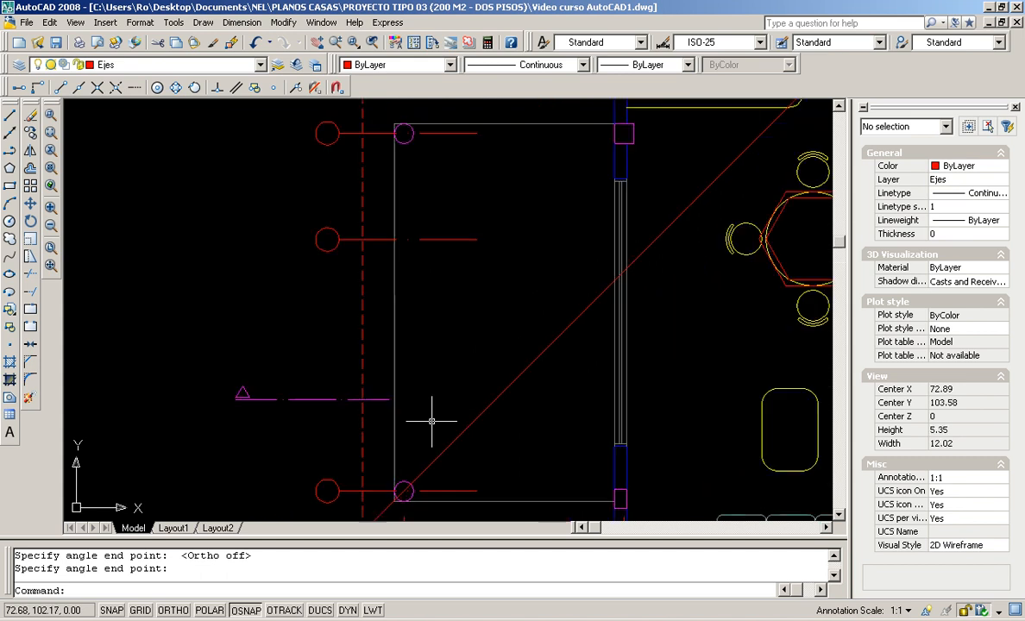
{"action": "left_click", "coordinate": [10, 133]}
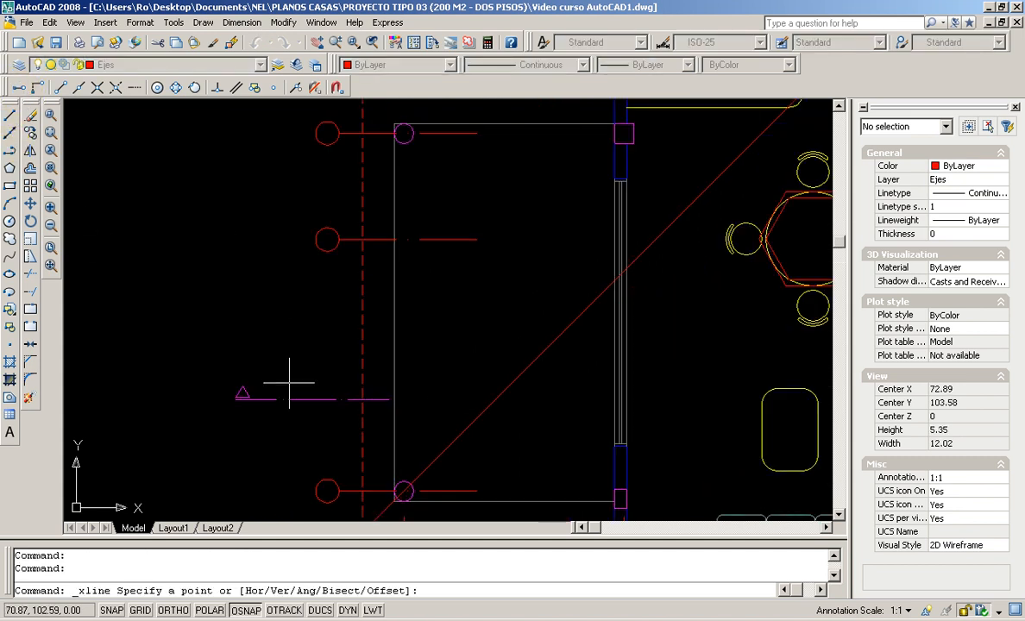
{"action": "type", "text": "b"}
{"action": "key", "text": "Return"}
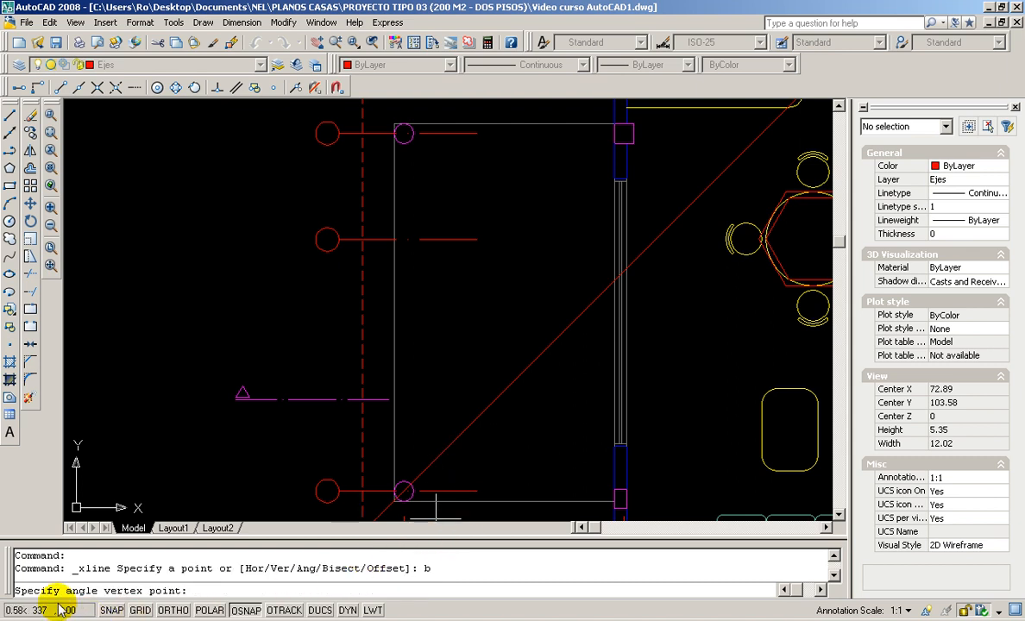
{"action": "left_click", "coordinate": [393, 501]}
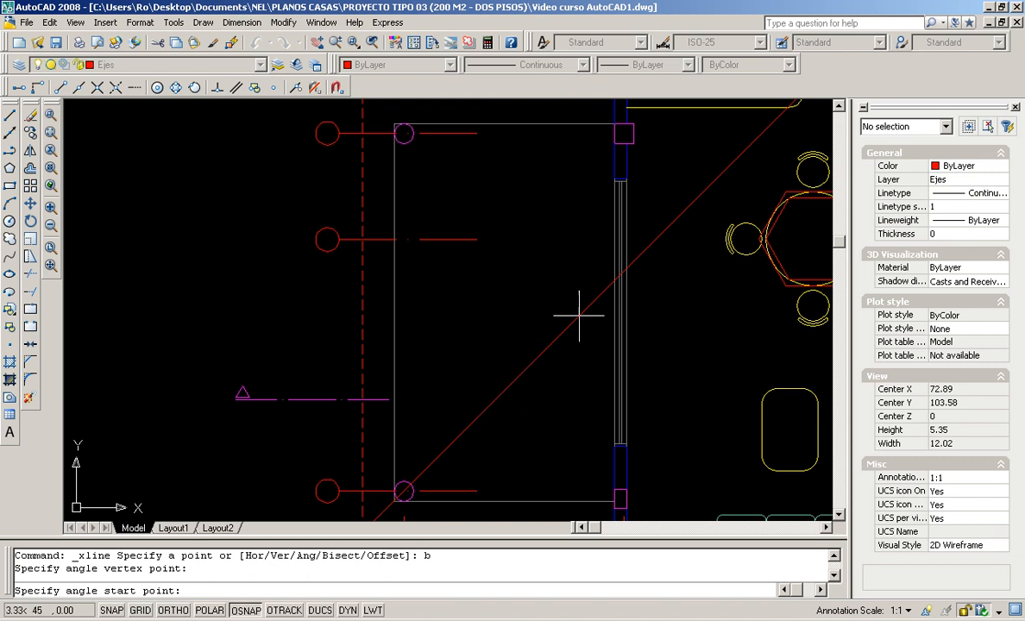
{"action": "left_click", "coordinate": [97, 87]}
{"action": "left_click", "coordinate": [615, 280]}
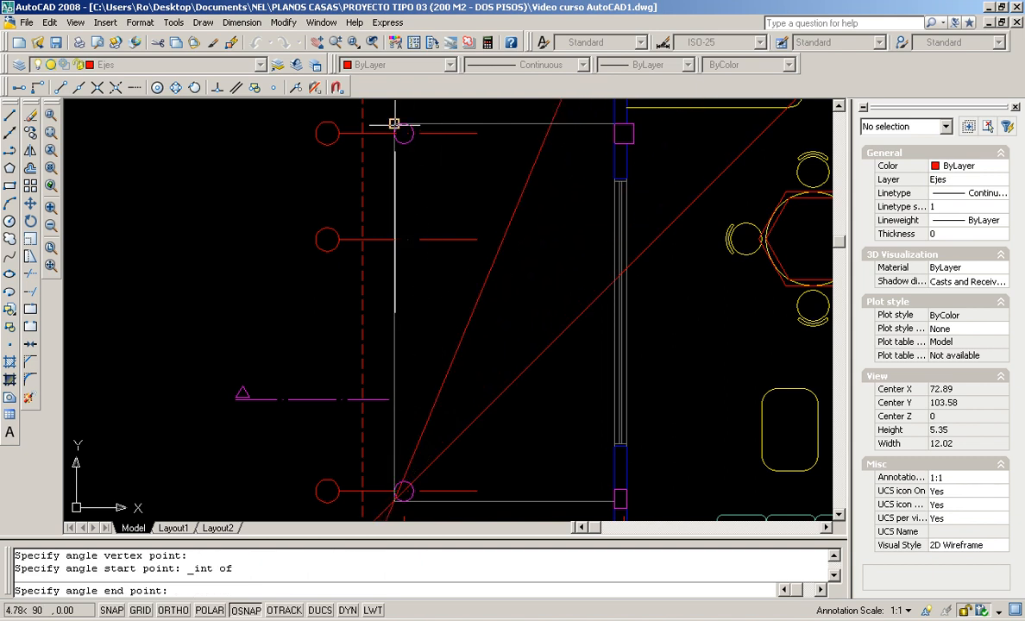
{"action": "left_click", "coordinate": [394, 187]}
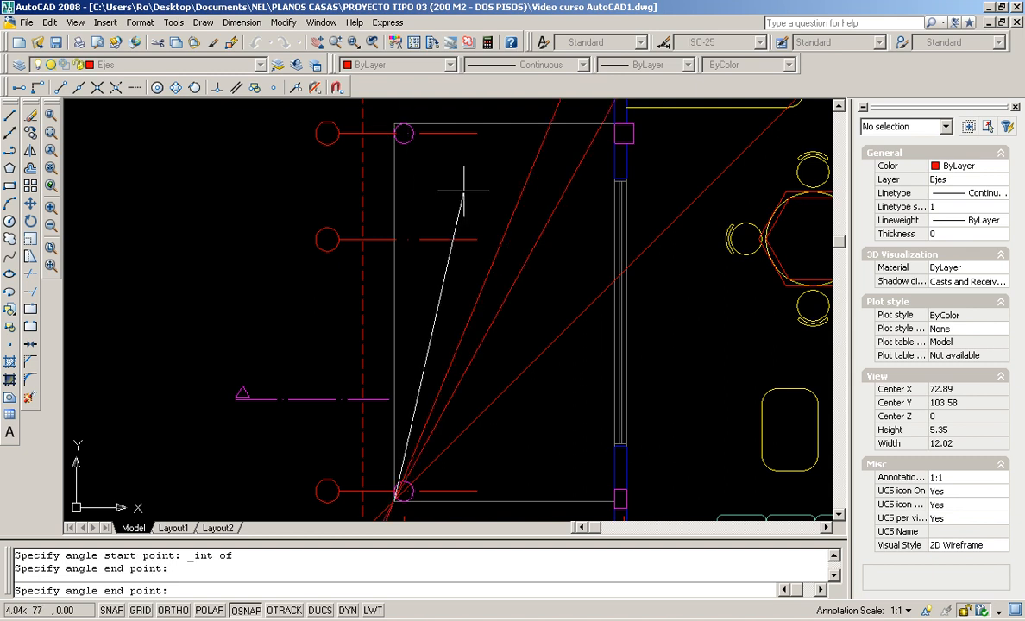
{"action": "key", "text": "Return"}
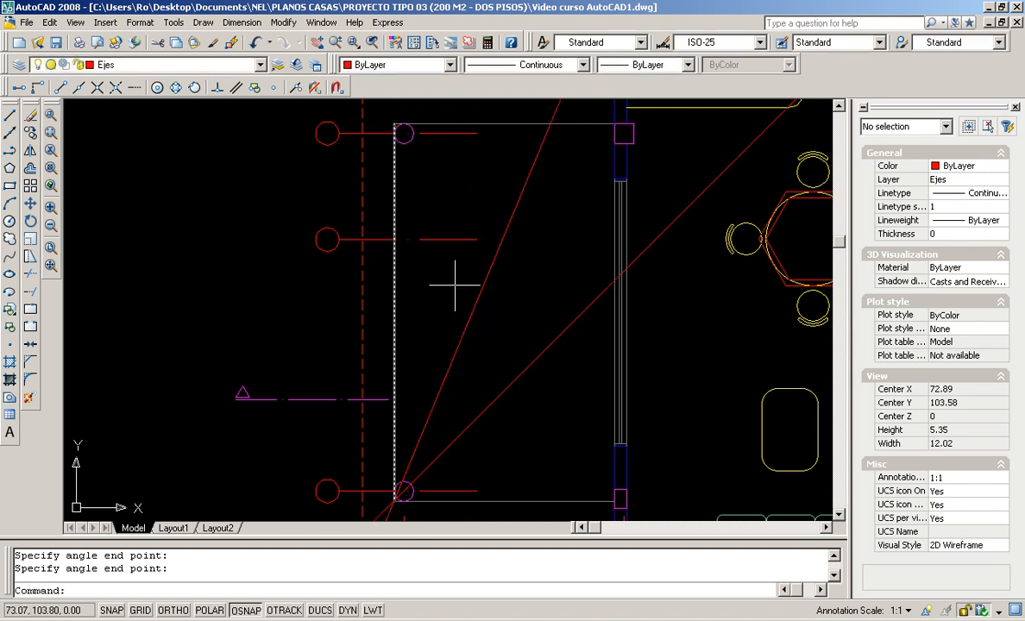
{"action": "scroll", "coordinate": [394, 259], "scroll_direction": "down", "scroll_amount": 3}
{"action": "scroll", "coordinate": [518, 328], "scroll_direction": "down", "scroll_amount": 2}
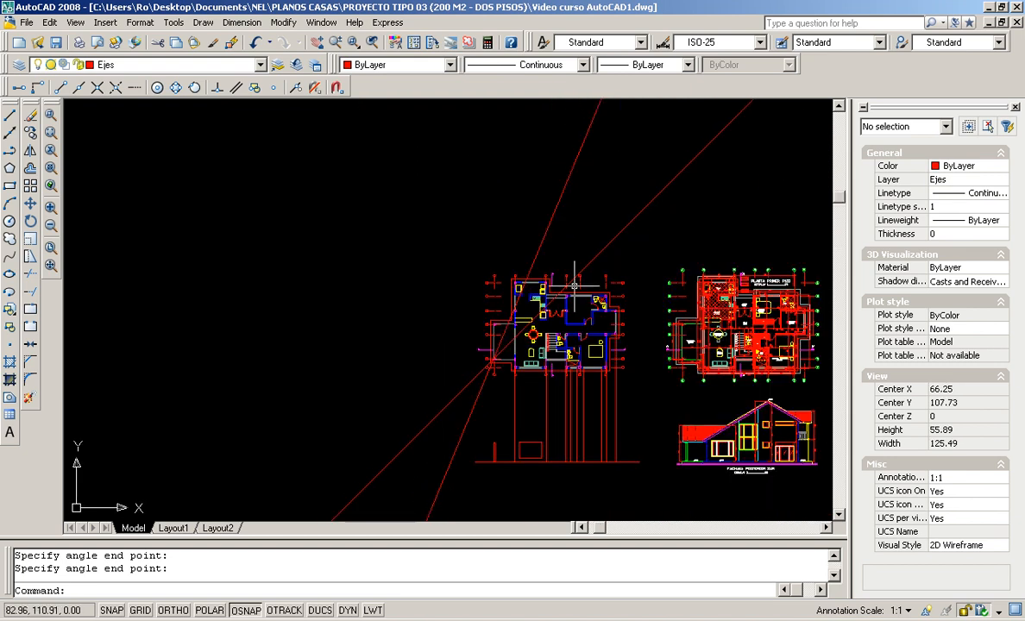
Erase both diagonal bisector lines with a crossing window and recenter the floor plan
{"action": "scroll", "coordinate": [574, 287], "scroll_direction": "up", "scroll_amount": 1}
{"action": "scroll", "coordinate": [533, 192], "scroll_direction": "down", "scroll_amount": 2}
{"action": "scroll", "coordinate": [533, 269], "scroll_direction": "up", "scroll_amount": 1}
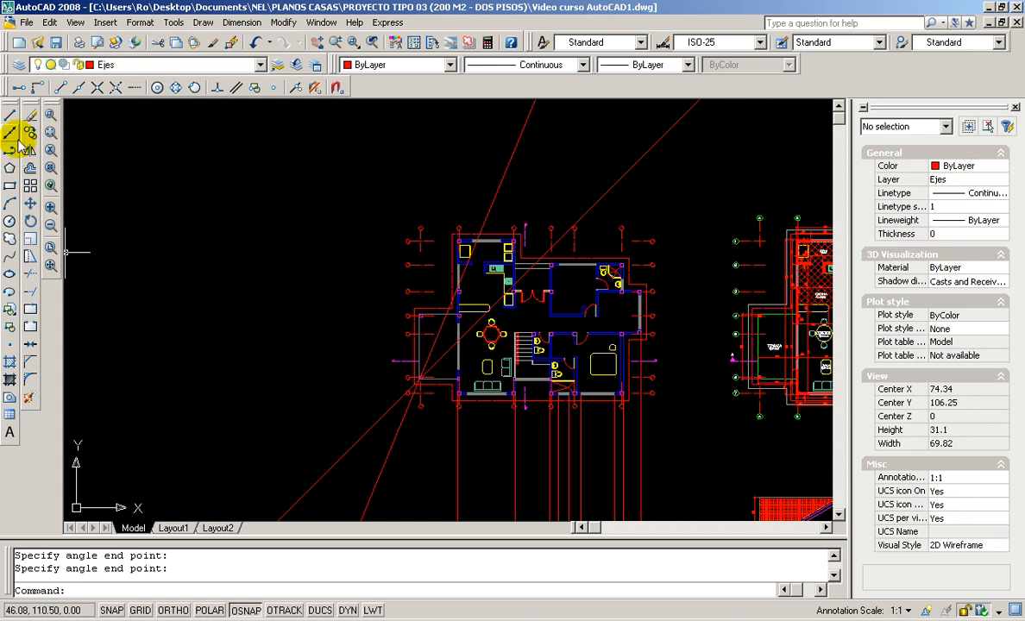
{"action": "left_click", "coordinate": [31, 115]}
{"action": "left_click", "coordinate": [658, 131]}
{"action": "left_click", "coordinate": [382, 195]}
{"action": "key", "text": "Return"}
{"action": "scroll", "coordinate": [679, 411], "scroll_direction": "down", "scroll_amount": 4}
{"action": "scroll", "coordinate": [680, 407], "scroll_direction": "up", "scroll_amount": 6}
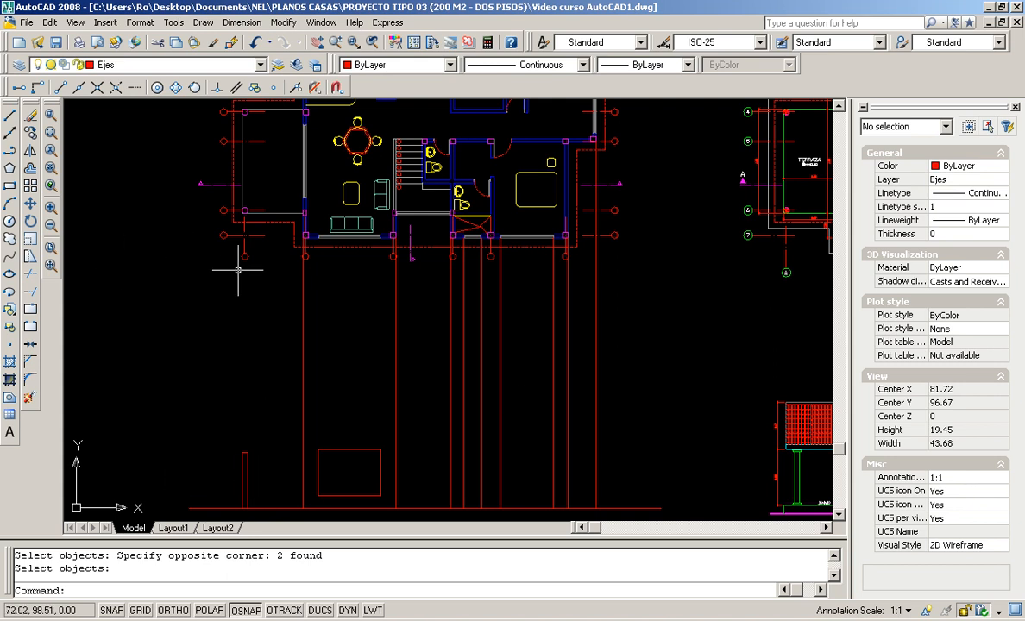
{"action": "scroll", "coordinate": [351, 215], "scroll_direction": "down", "scroll_amount": 2}
{"action": "middle_click_drag", "start_coordinate": [364, 265], "coordinate": [405, 428]}
{"action": "scroll", "coordinate": [391, 357], "scroll_direction": "up", "scroll_amount": 3}
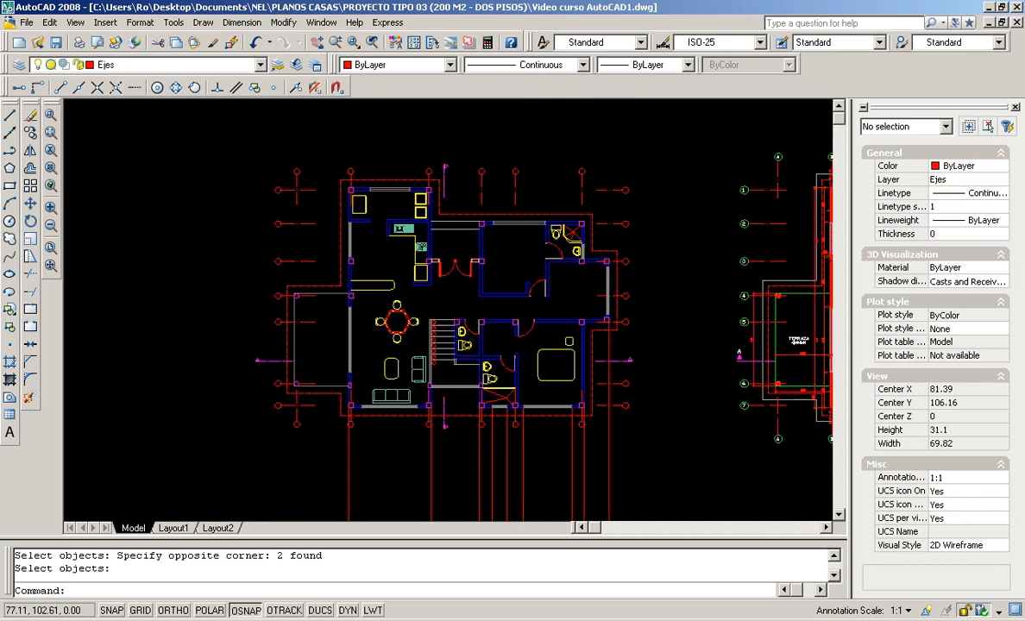
{"action": "middle_click_drag", "start_coordinate": [391, 349], "coordinate": [368, 392]}
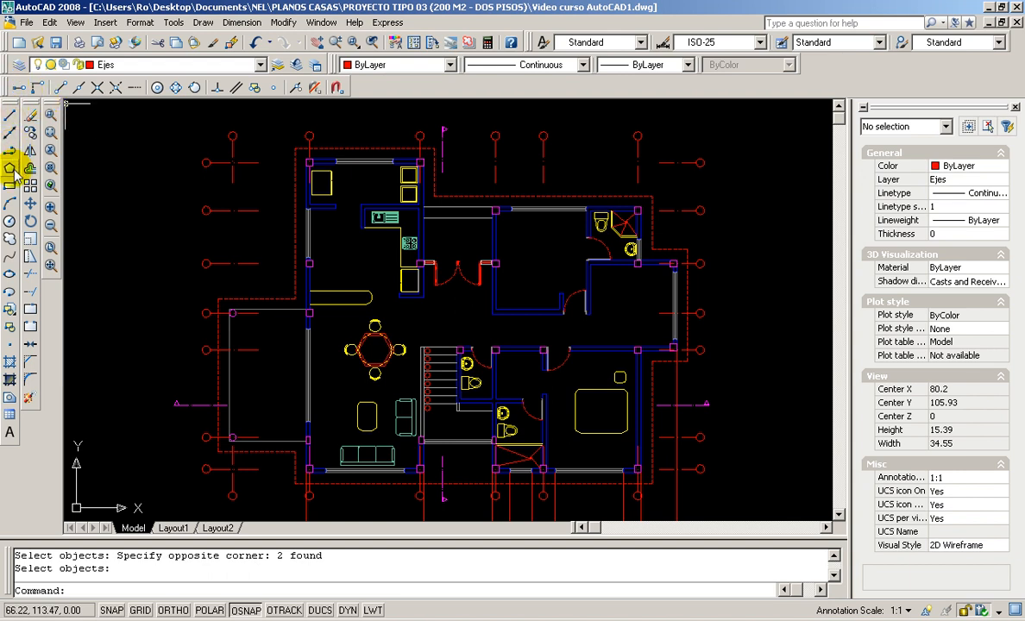
Create an offset construction line 0.5 above the grey horizontal line at the plan's left side
{"action": "left_click", "coordinate": [11, 134]}
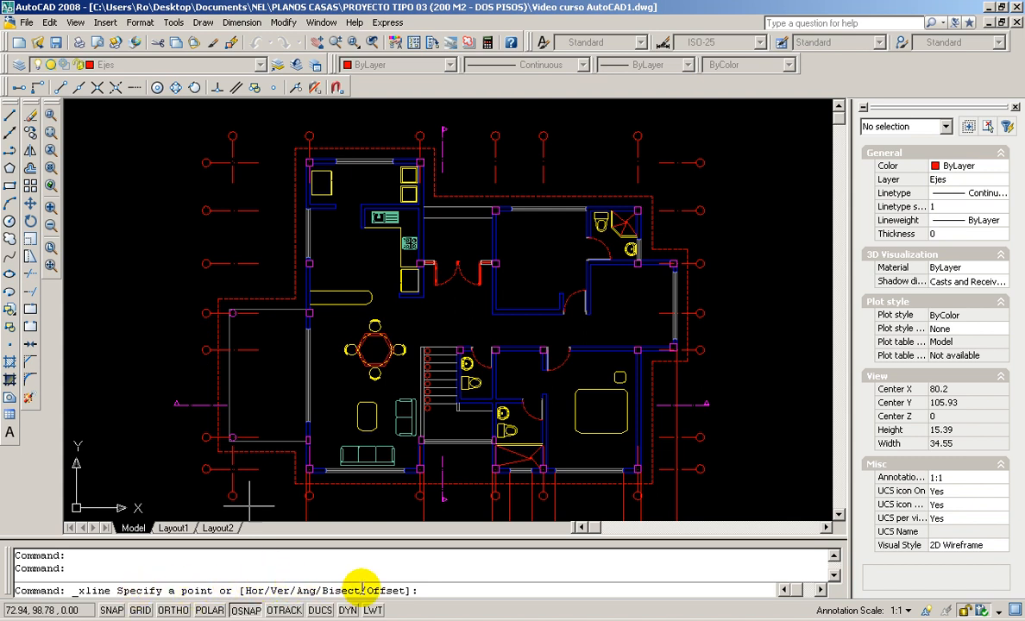
{"action": "type", "text": "o"}
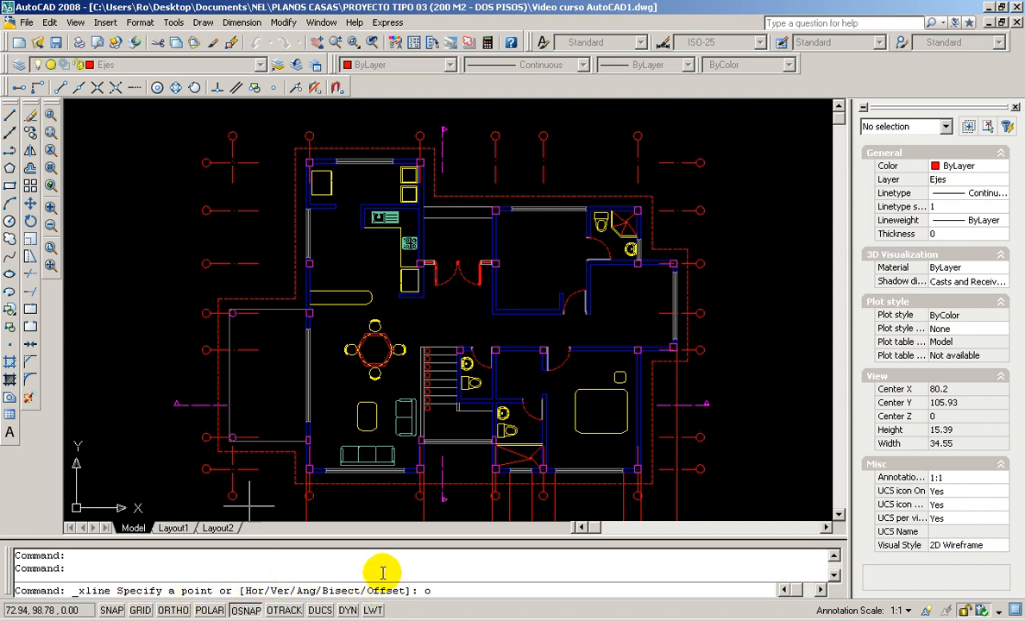
{"action": "key", "text": "Return"}
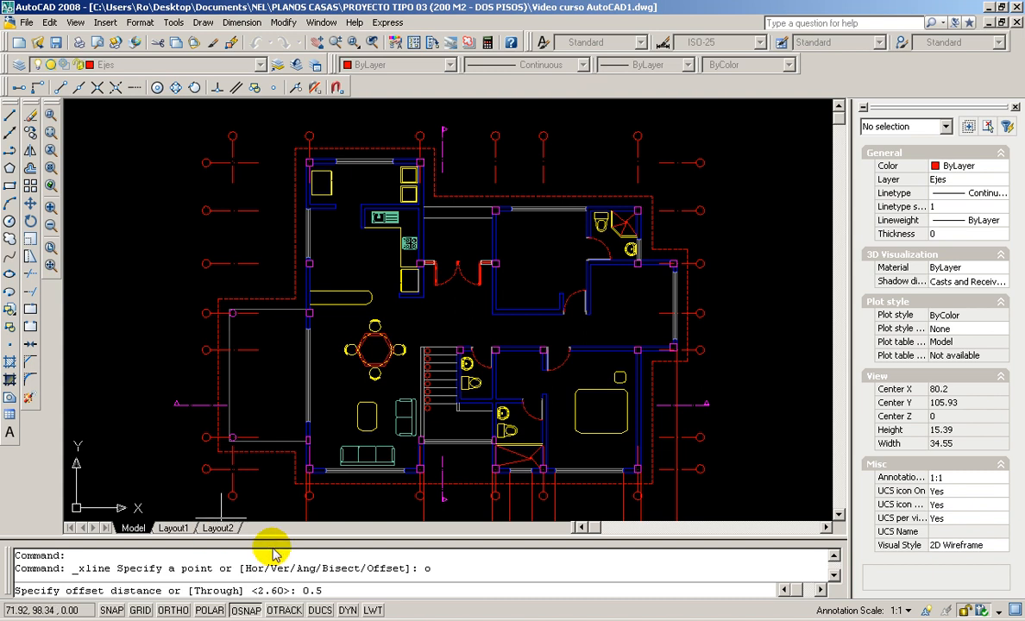
{"action": "key", "text": "Return"}
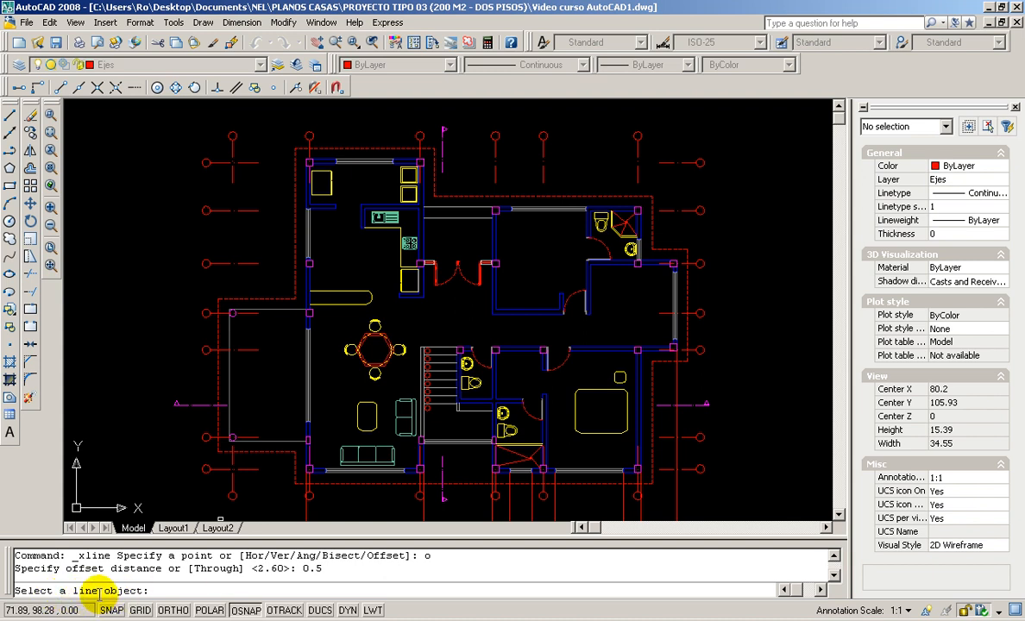
{"action": "scroll", "coordinate": [363, 468], "scroll_direction": "up", "scroll_amount": 2}
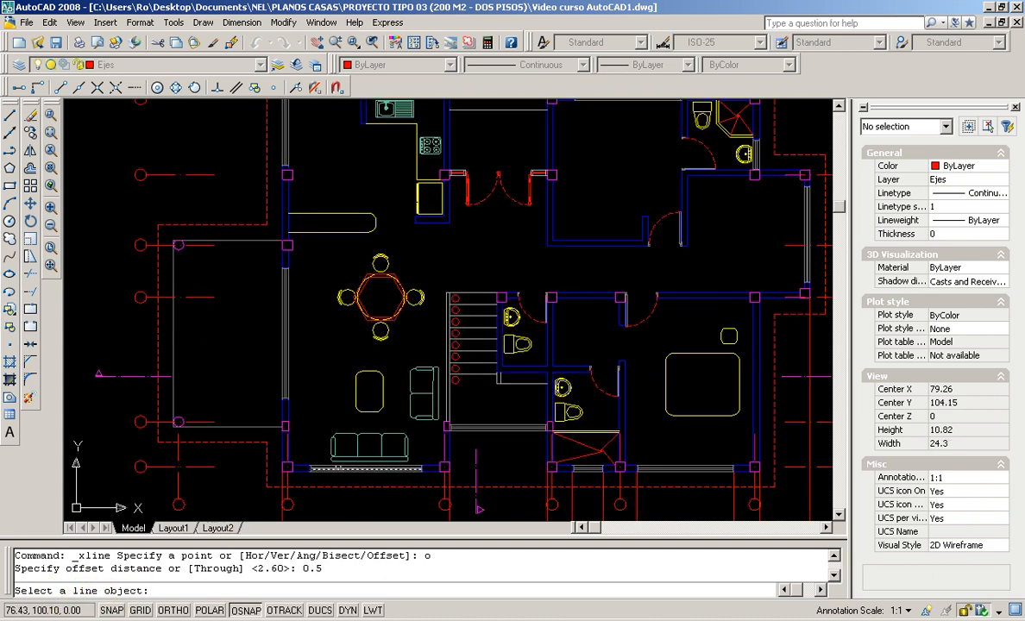
{"action": "scroll", "coordinate": [316, 462], "scroll_direction": "up", "scroll_amount": 2}
{"action": "middle_click_drag", "start_coordinate": [282, 427], "coordinate": [481, 431]}
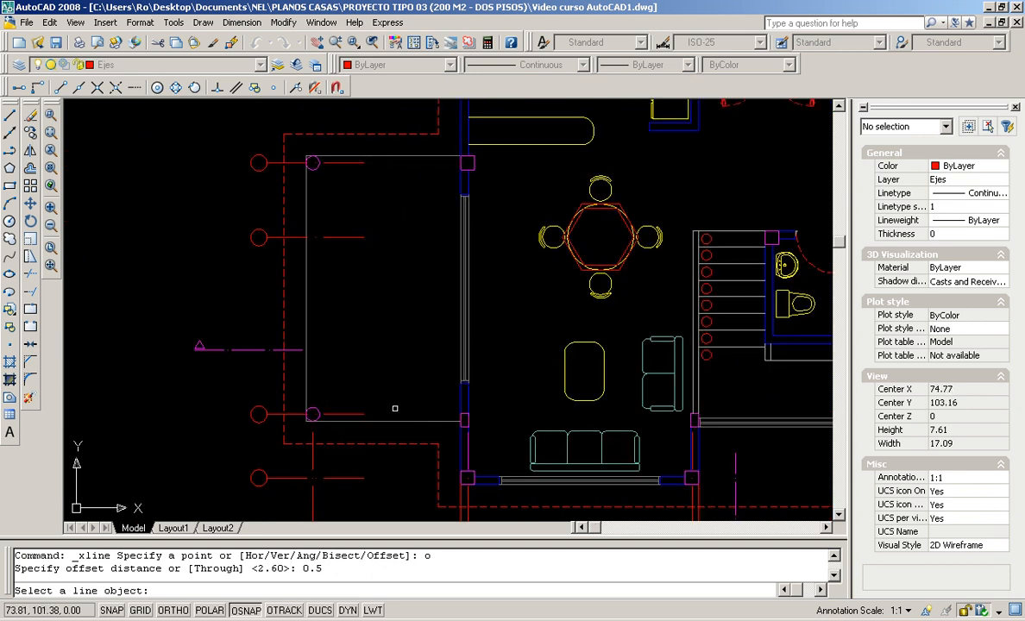
{"action": "scroll", "coordinate": [394, 408], "scroll_direction": "up", "scroll_amount": 2}
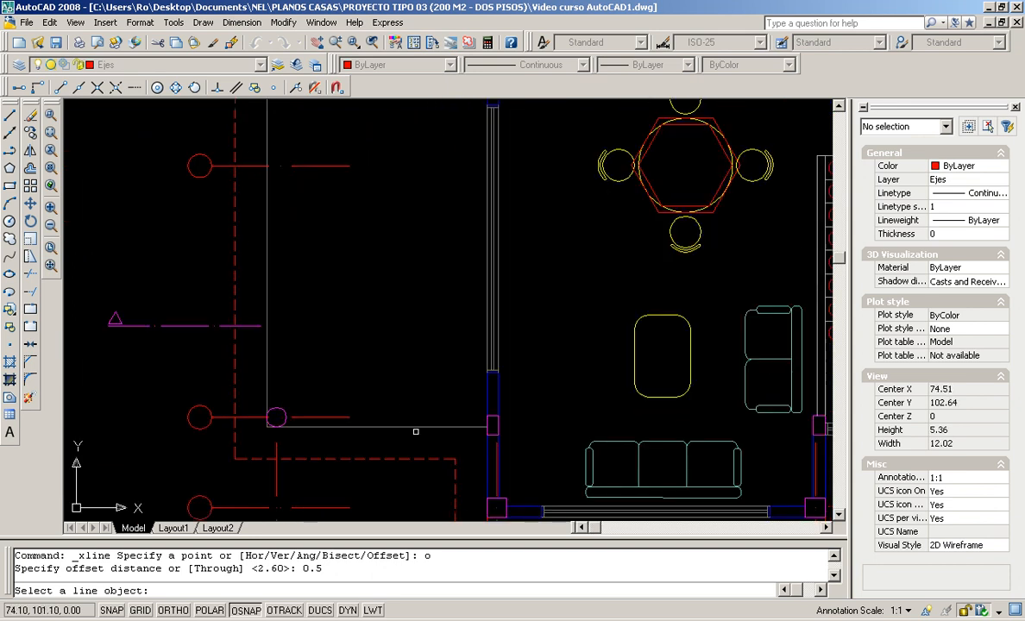
{"action": "left_click", "coordinate": [408, 426]}
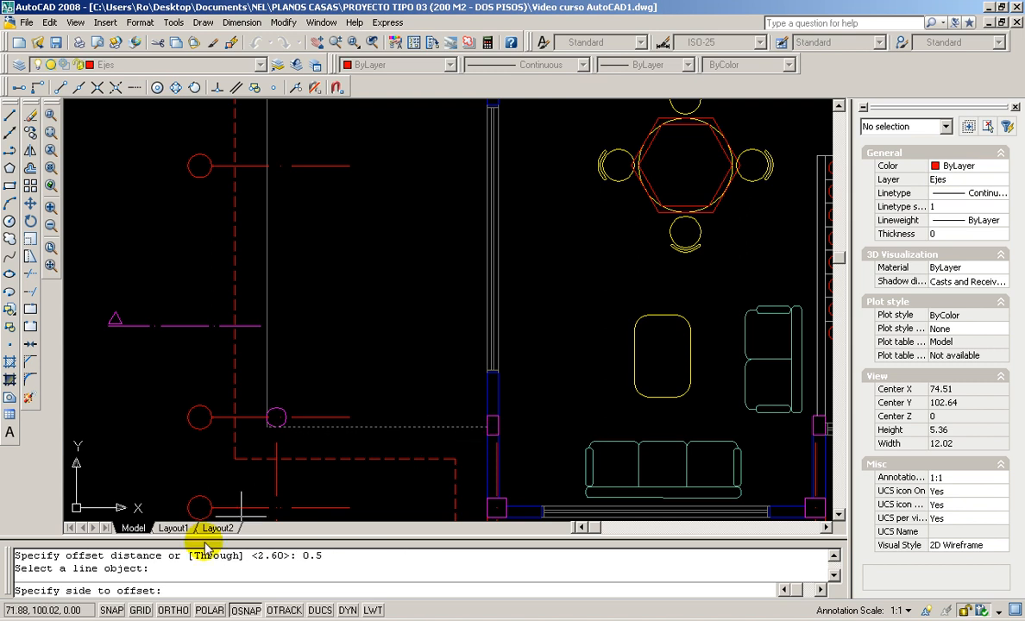
{"action": "left_click", "coordinate": [365, 354]}
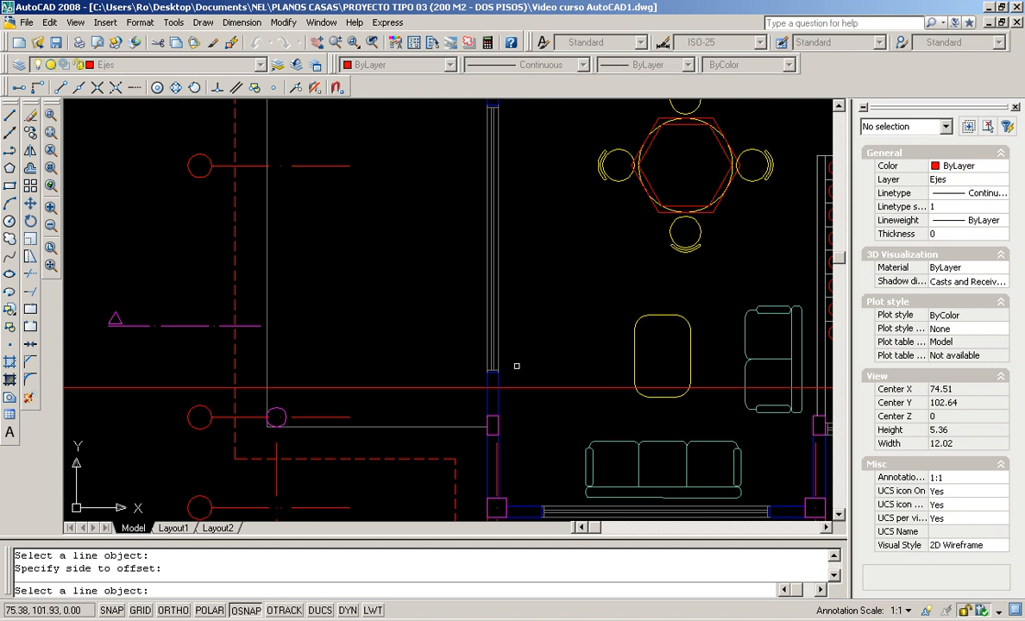
Offset each newest red line 0.5 upward eight more times to complete the stack
{"action": "scroll", "coordinate": [571, 368], "scroll_direction": "down", "scroll_amount": 5}
{"action": "middle_click_drag", "start_coordinate": [590, 349], "coordinate": [530, 398]}
{"action": "scroll", "coordinate": [339, 415], "scroll_direction": "up", "scroll_amount": 2}
{"action": "scroll", "coordinate": [339, 415], "scroll_direction": "up", "scroll_amount": 4}
{"action": "scroll", "coordinate": [513, 416], "scroll_direction": "up", "scroll_amount": 1}
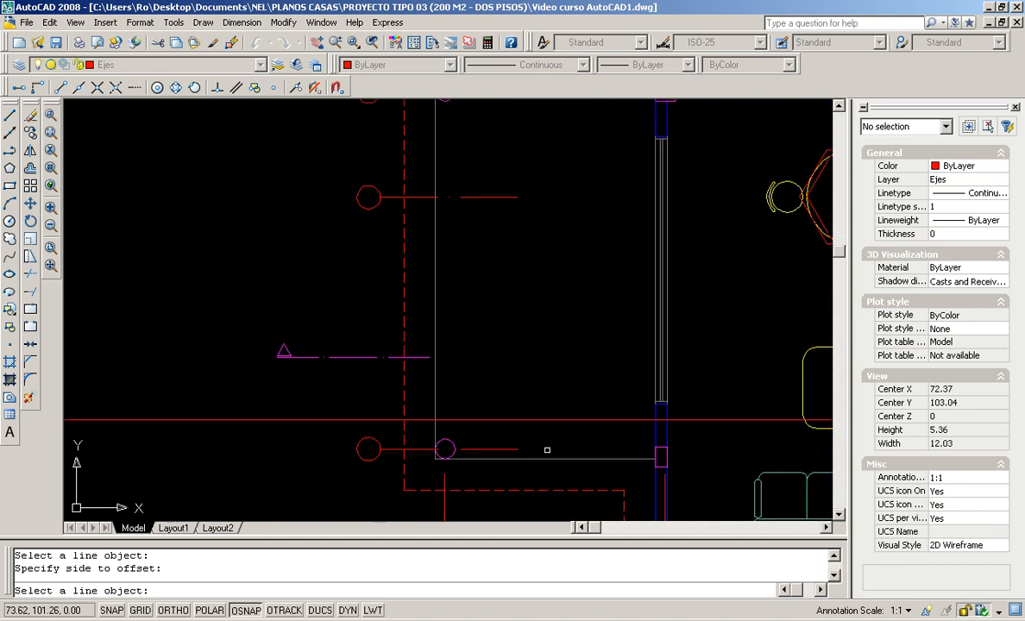
{"action": "middle_click_drag", "start_coordinate": [575, 447], "coordinate": [481, 435]}
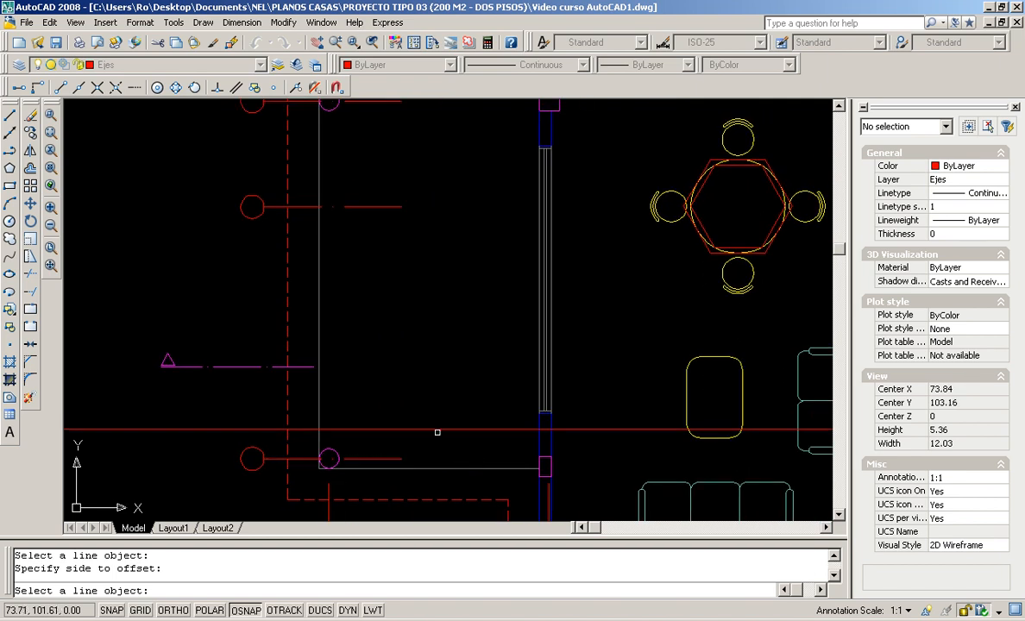
{"action": "left_click", "coordinate": [406, 429]}
{"action": "left_click", "coordinate": [426, 395]}
{"action": "left_click", "coordinate": [461, 392]}
{"action": "left_click", "coordinate": [470, 332]}
{"action": "left_click", "coordinate": [473, 351]}
{"action": "left_click", "coordinate": [475, 292]}
{"action": "left_click", "coordinate": [479, 312]}
{"action": "left_click", "coordinate": [445, 252]}
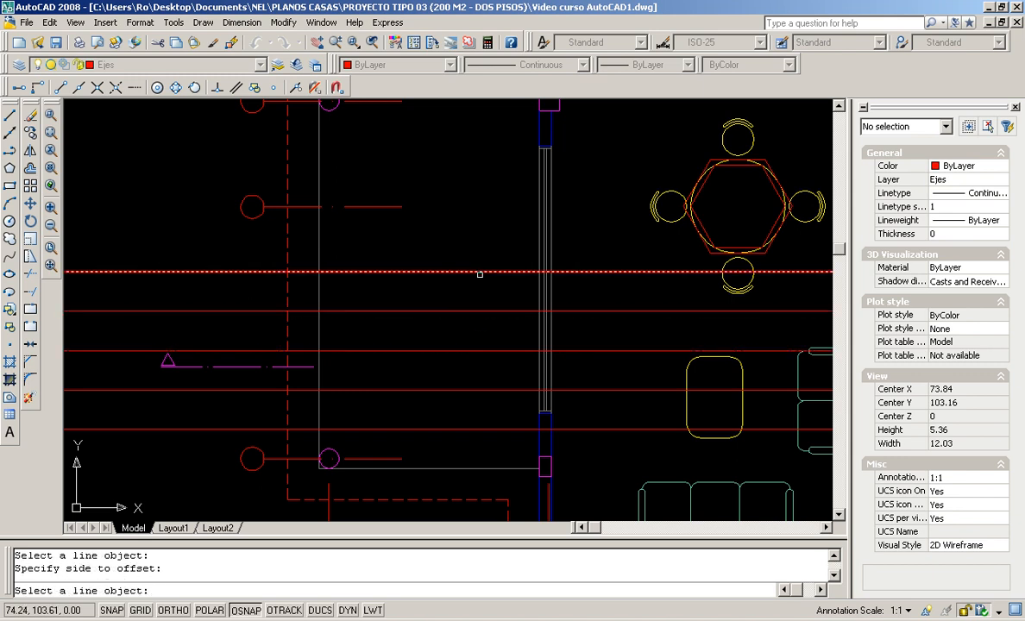
{"action": "left_click", "coordinate": [490, 273]}
{"action": "left_click", "coordinate": [463, 207]}
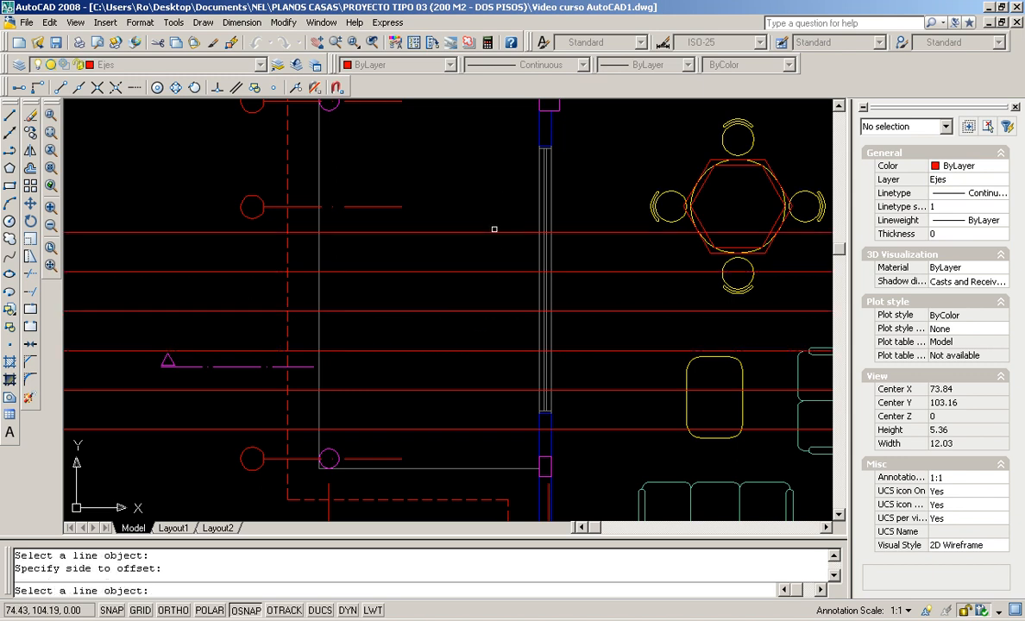
{"action": "left_click", "coordinate": [487, 233]}
{"action": "left_click", "coordinate": [498, 196]}
{"action": "left_click", "coordinate": [499, 193]}
{"action": "left_click", "coordinate": [500, 172]}
{"action": "scroll", "coordinate": [501, 177], "scroll_direction": "down", "scroll_amount": 8}
{"action": "middle_click_drag", "start_coordinate": [500, 178], "coordinate": [504, 312]}
{"action": "scroll", "coordinate": [471, 308], "scroll_direction": "up", "scroll_amount": 3}
{"action": "left_click", "coordinate": [492, 288]}
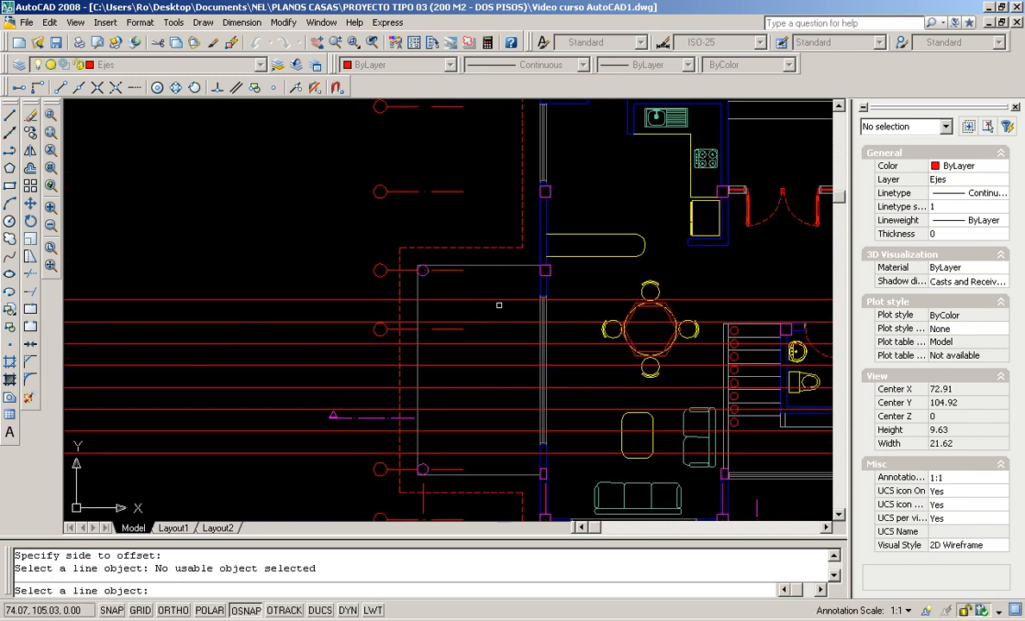
{"action": "left_click", "coordinate": [505, 299]}
{"action": "left_click", "coordinate": [505, 279]}
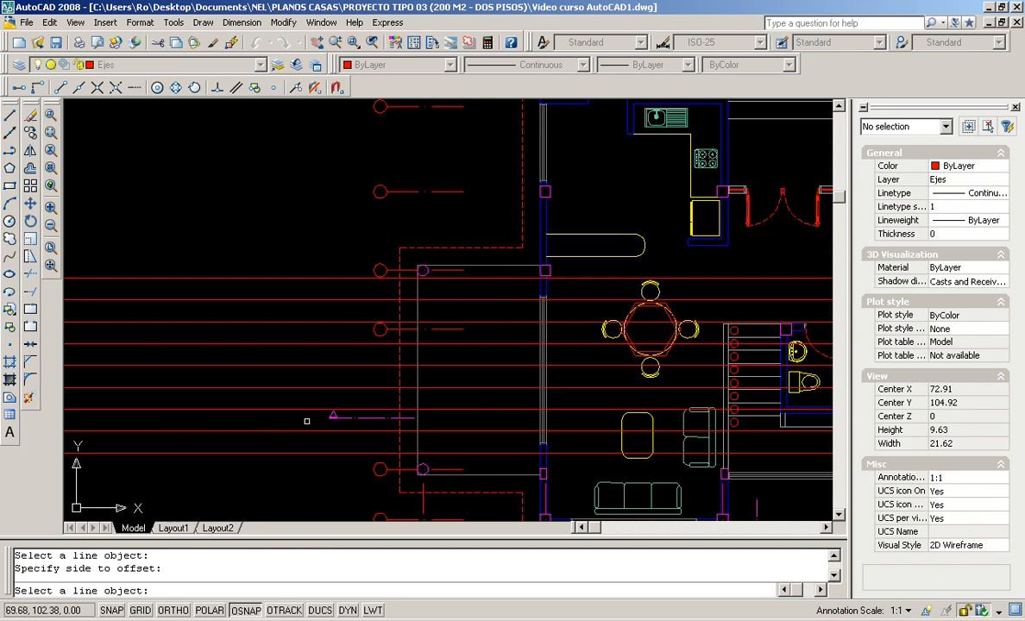
{"action": "key", "text": "Return"}
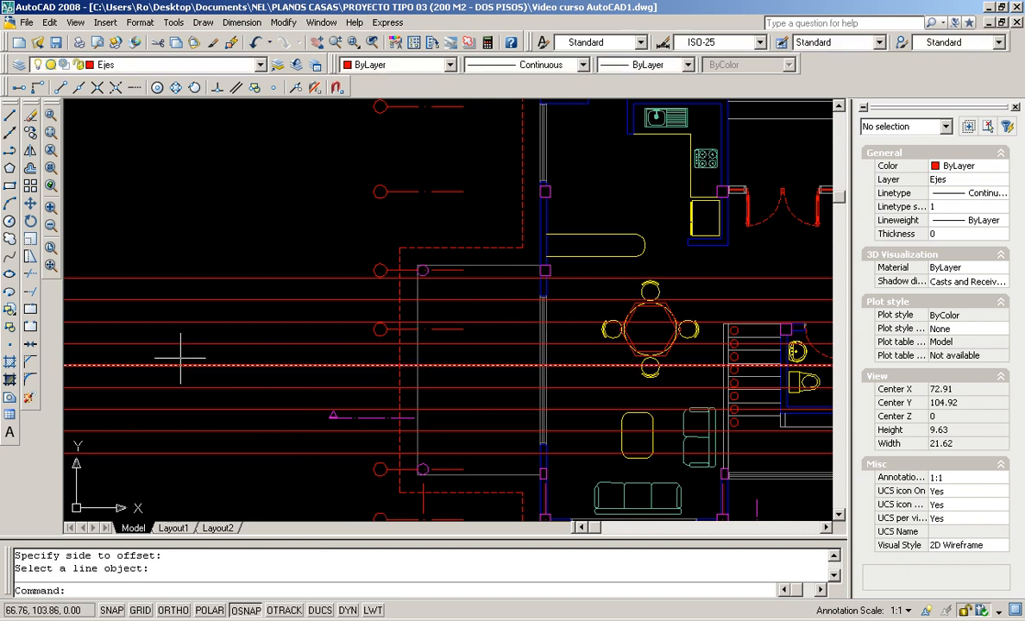
Erase the nine horizontal red construction lines with a crossing window and zoom to extents
{"action": "left_click", "coordinate": [30, 119]}
{"action": "left_click", "coordinate": [231, 187]}
{"action": "left_click", "coordinate": [147, 431]}
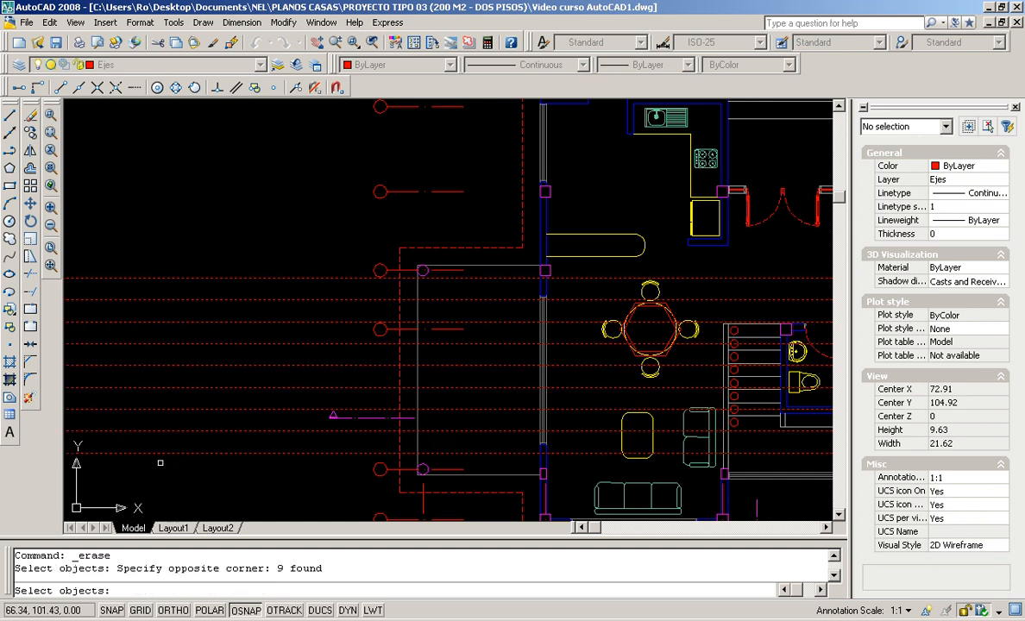
{"action": "key", "text": "Return"}
{"action": "middle_click", "coordinate": [289, 379]}
{"action": "middle_click", "coordinate": [290, 379]}
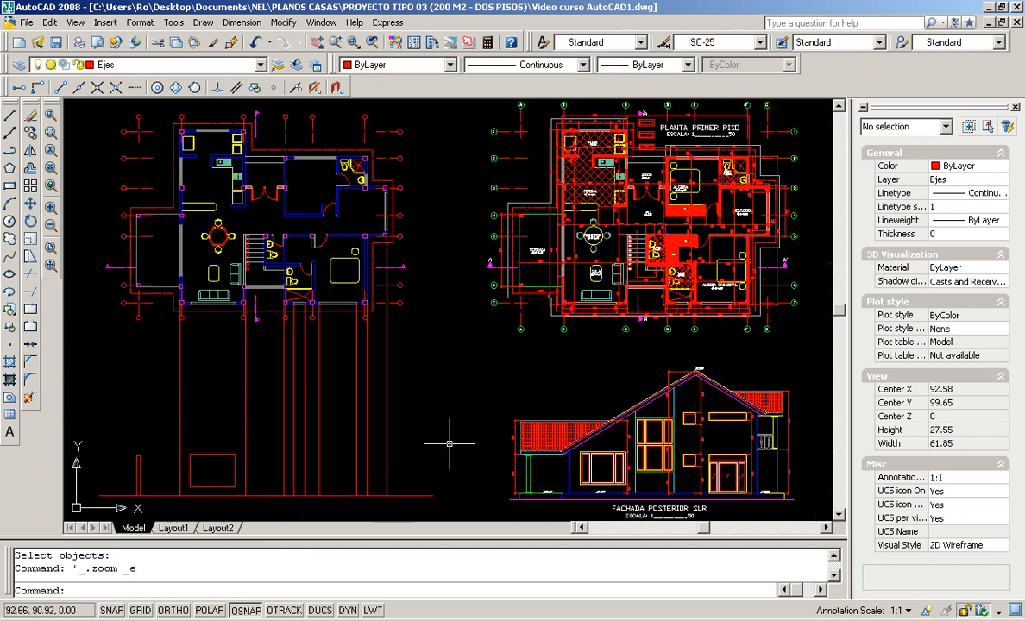